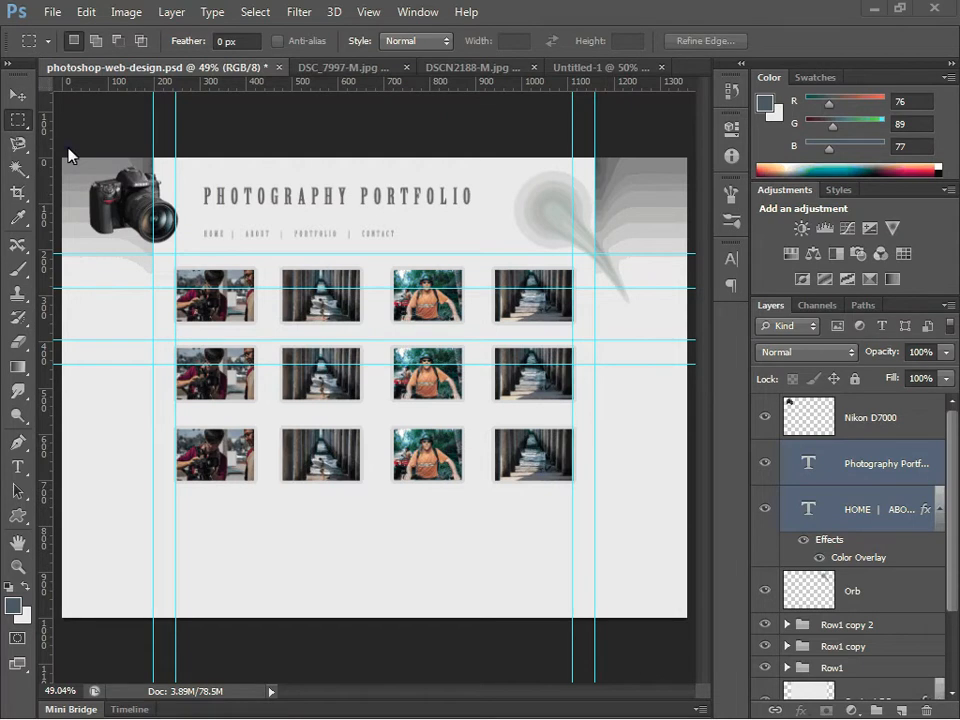
# Step: Marquee-select a full-height strip about 3 × 1000 px at the page's far left edge and copy it merged
pyautogui.moveTo(67, 149); pyautogui.dragTo(68, 647)
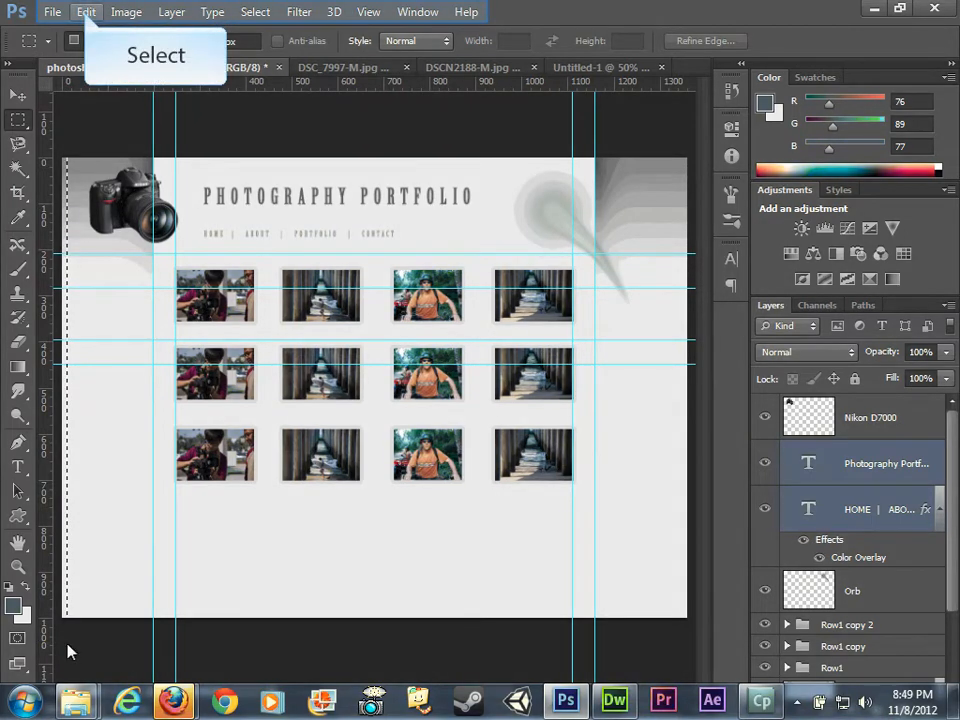
pyautogui.click(86, 12)
pyautogui.click(118, 154)
# Step: Create a new 3 × 1000 px document from the Clipboard preset and paste the copied strip into it
pyautogui.click(52, 12)
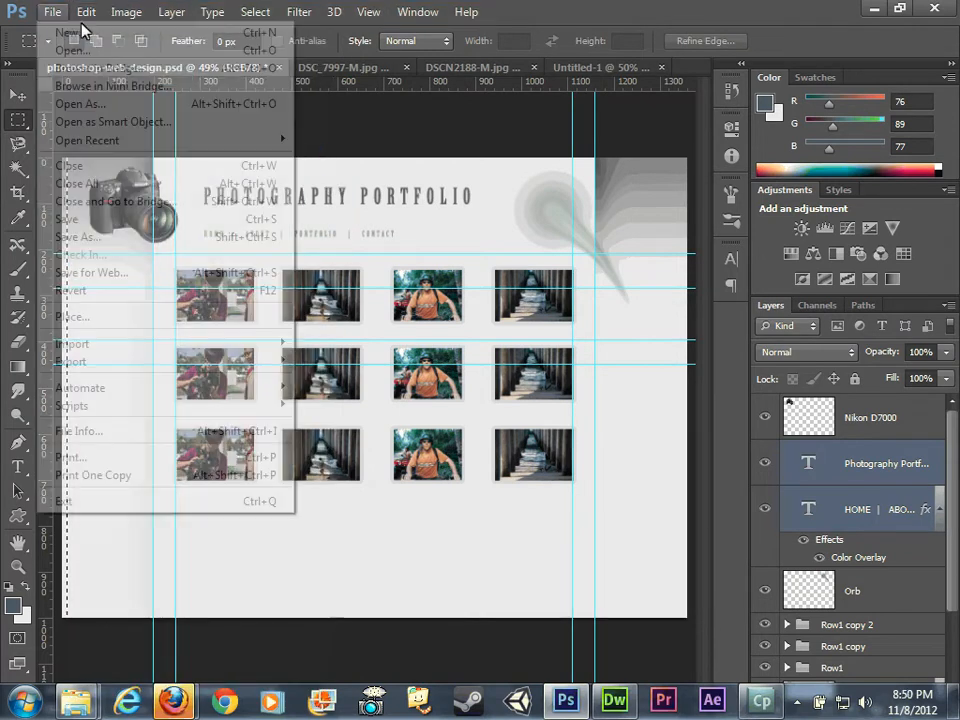
pyautogui.click(84, 33)
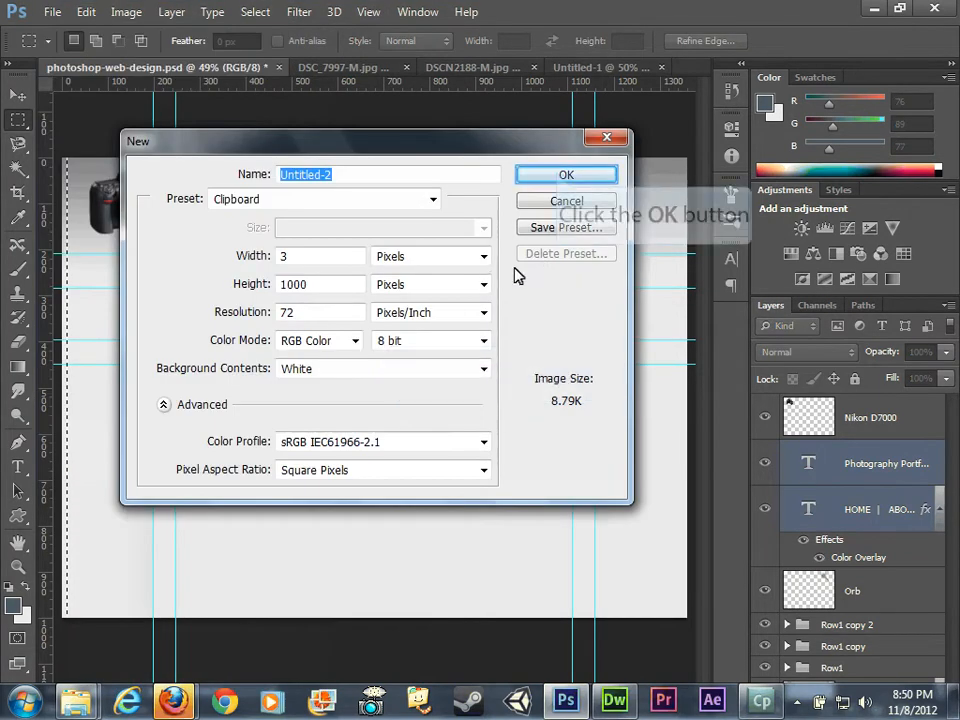
pyautogui.click(561, 176)
pyautogui.hotkey('ctrl', 'v')
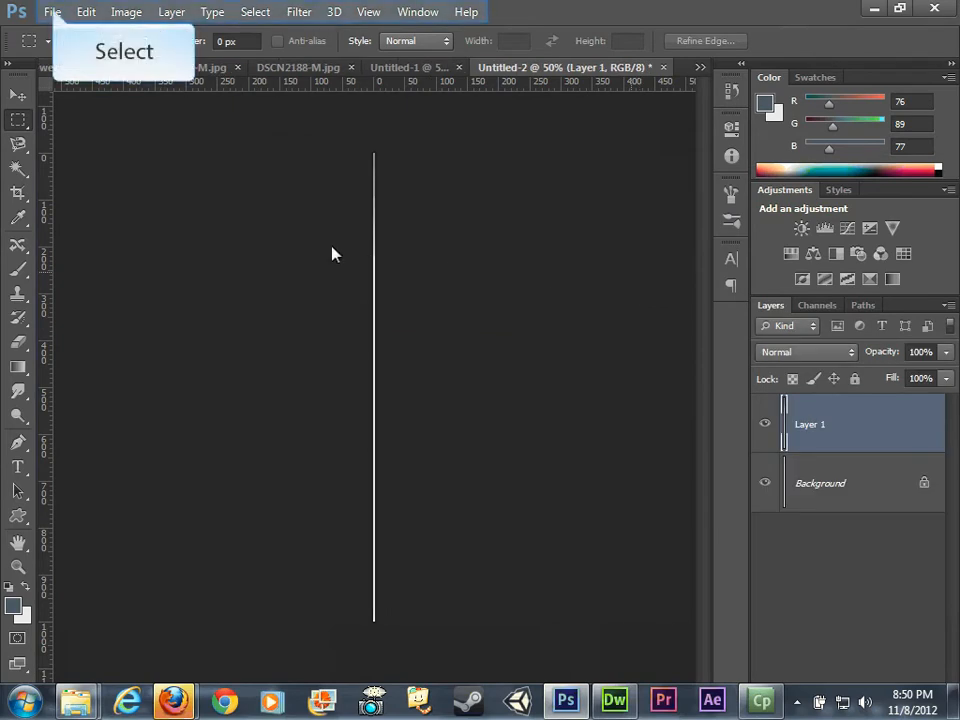
# Step: Start a Save for Web export of the strip and browse to the Photoshop-Web-Design folder on the Desktop
pyautogui.click(52, 13)
pyautogui.click(137, 272)
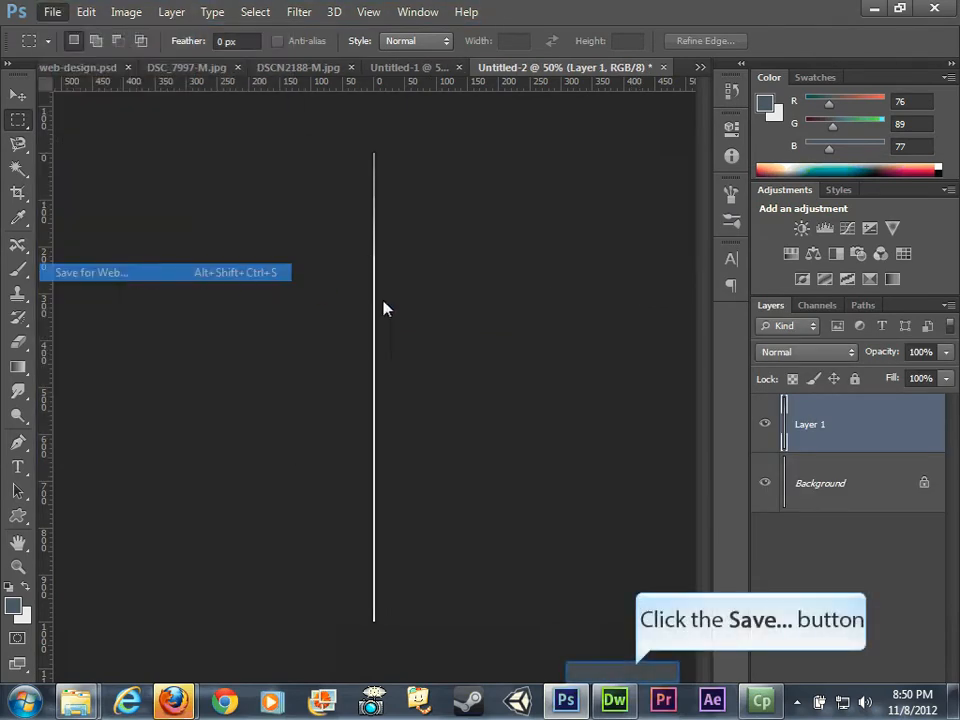
pyautogui.click(636, 673)
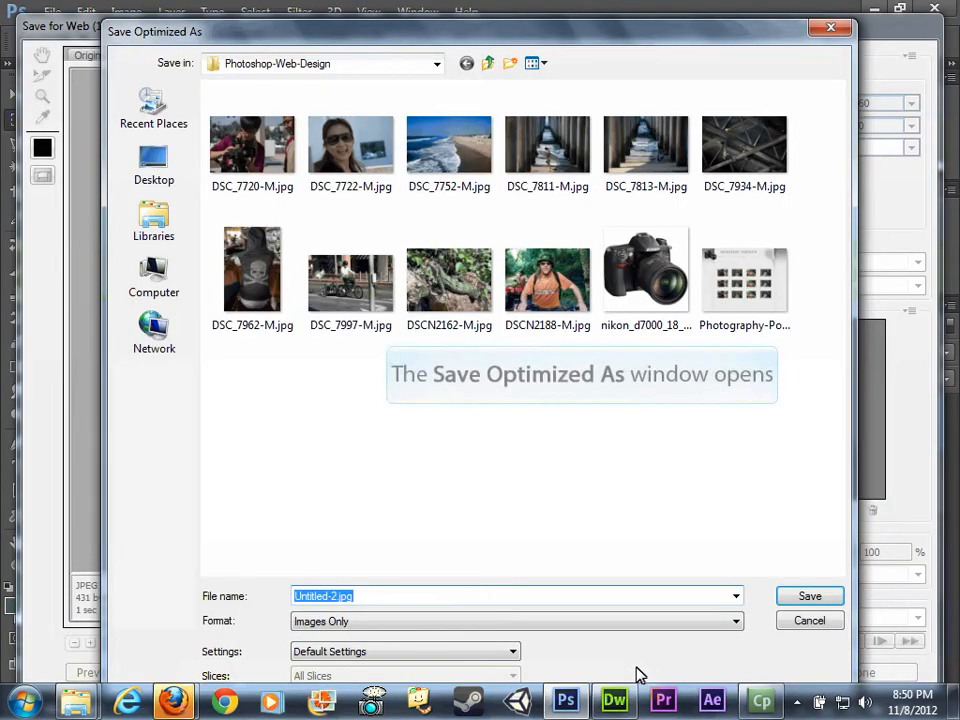
pyautogui.click(163, 279)
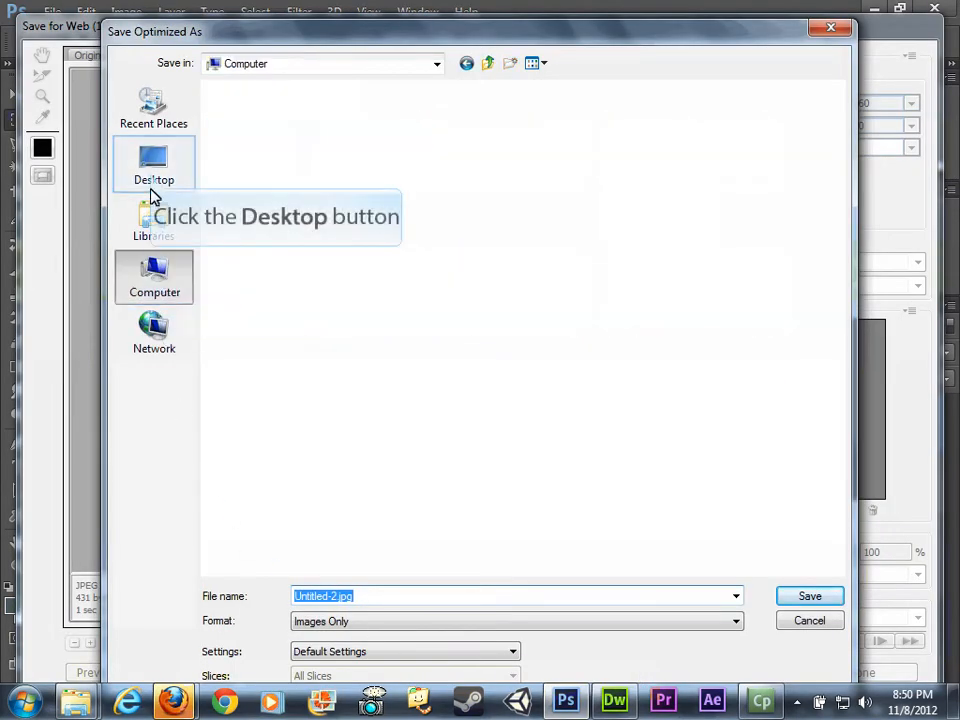
pyautogui.click(154, 180)
pyautogui.moveTo(842, 263); pyautogui.dragTo(853, 439)
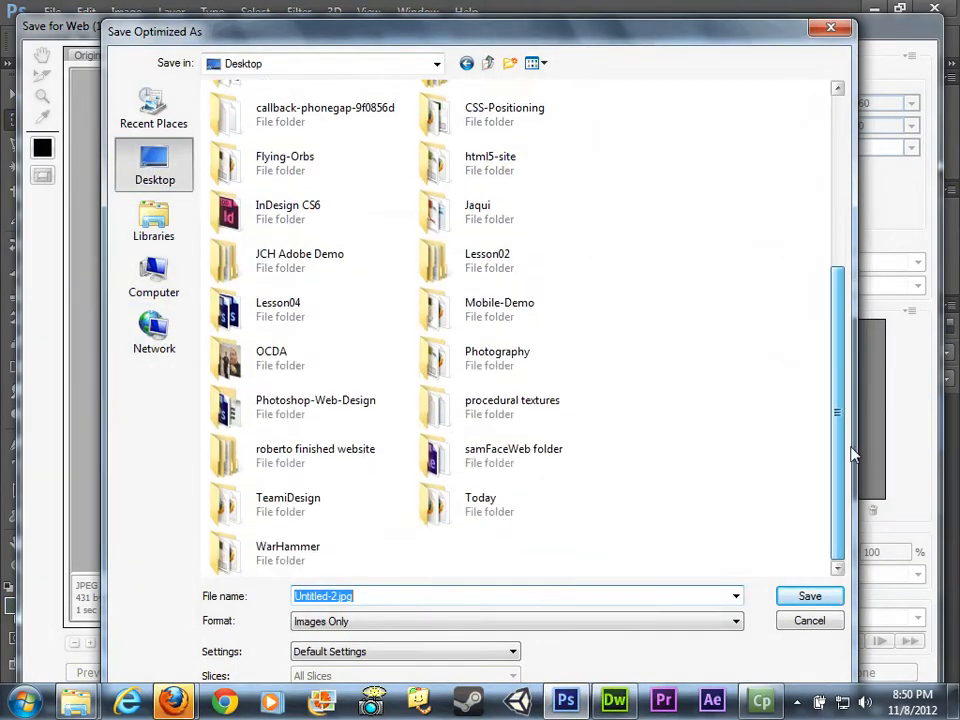
pyautogui.doubleClick(293, 416)
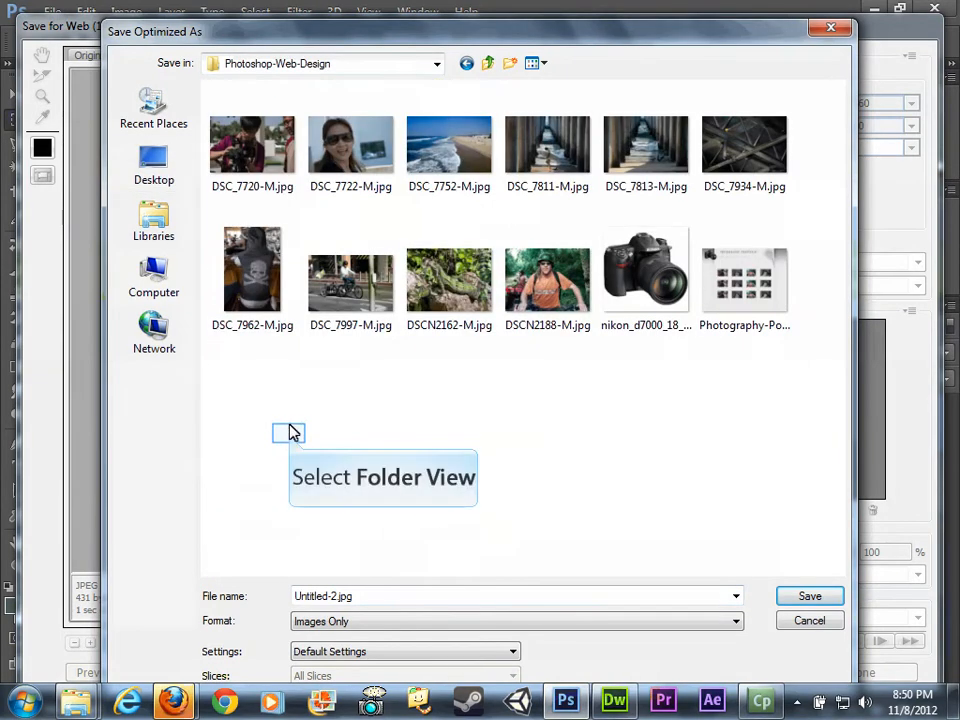
# Step: Create a folder named images inside Photoshop-Web-Design and open it as the save location
pyautogui.click(336, 596)
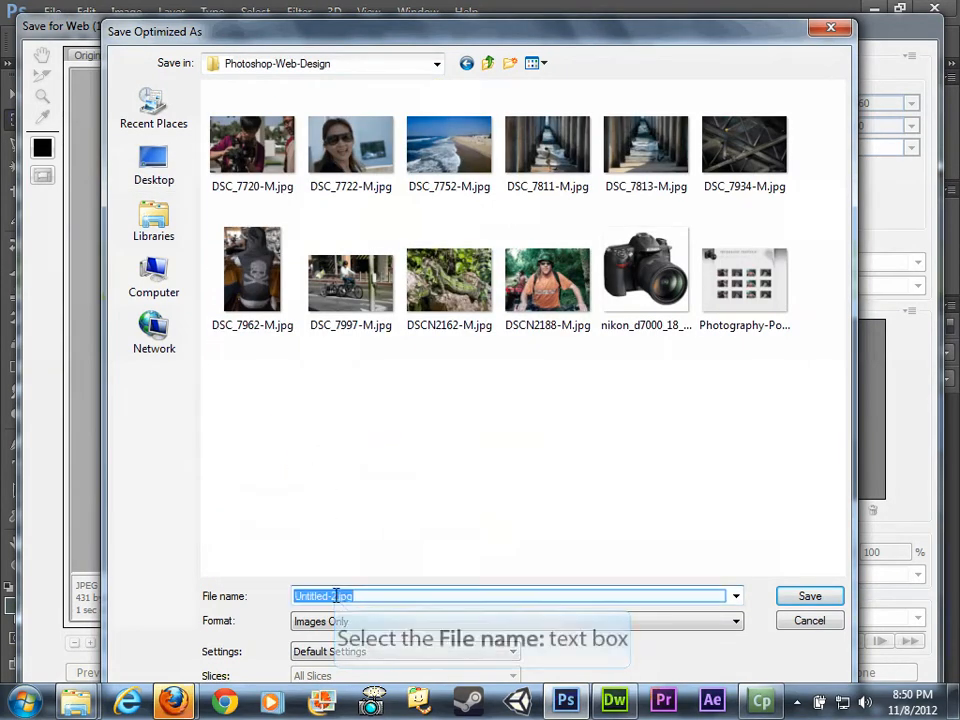
pyautogui.click(510, 64)
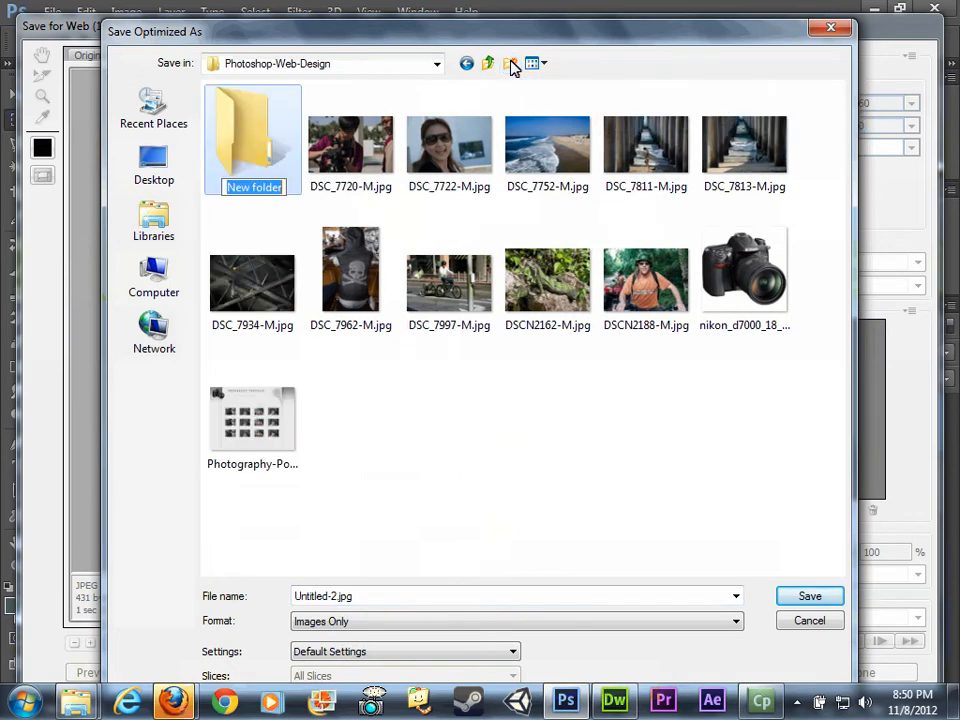
pyautogui.write('images')
pyautogui.press('Return')
pyautogui.press('Return')
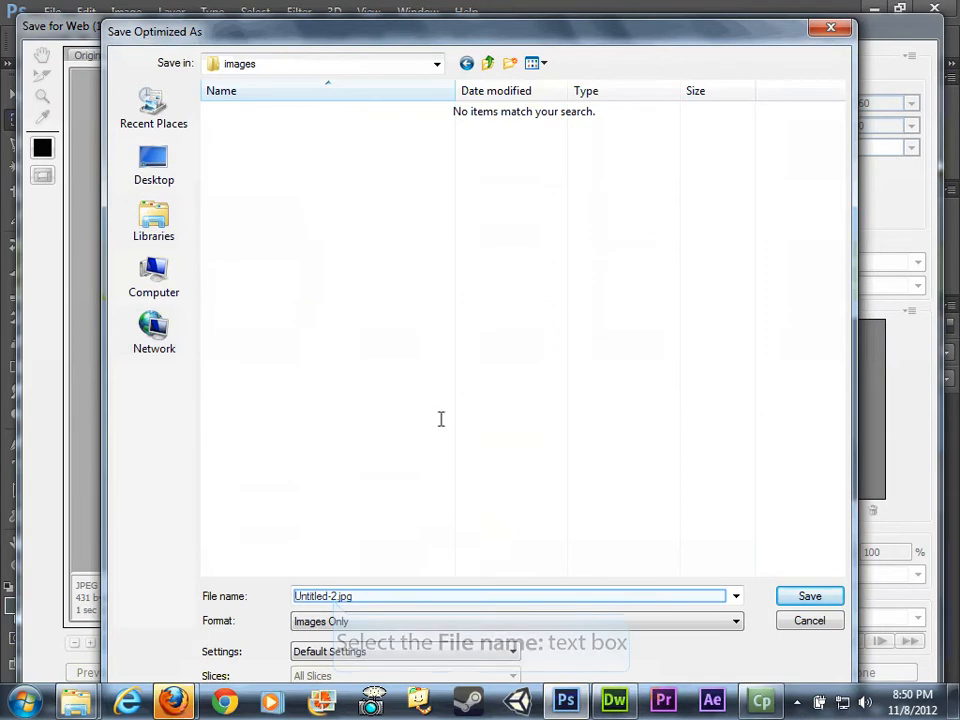
# Step: Name the exported strip gradient.jpg and save it in the images folder
pyautogui.click(334, 597)
pyautogui.moveTo(333, 597); pyautogui.dragTo(206, 616)
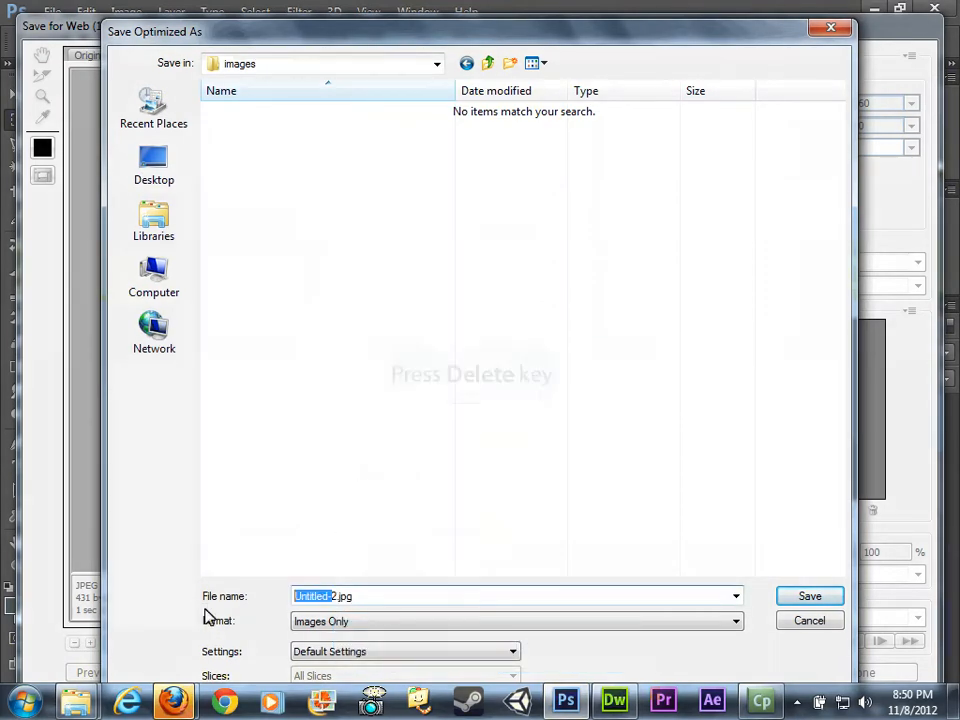
pyautogui.press('Delete')
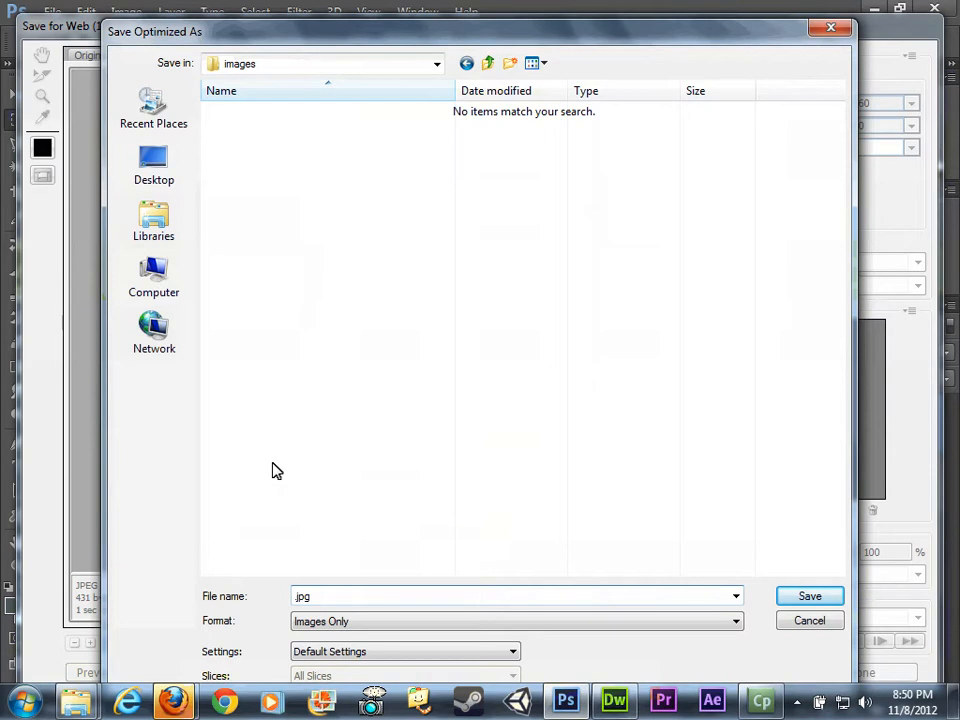
pyautogui.write('gradient')
pyautogui.press('Return')
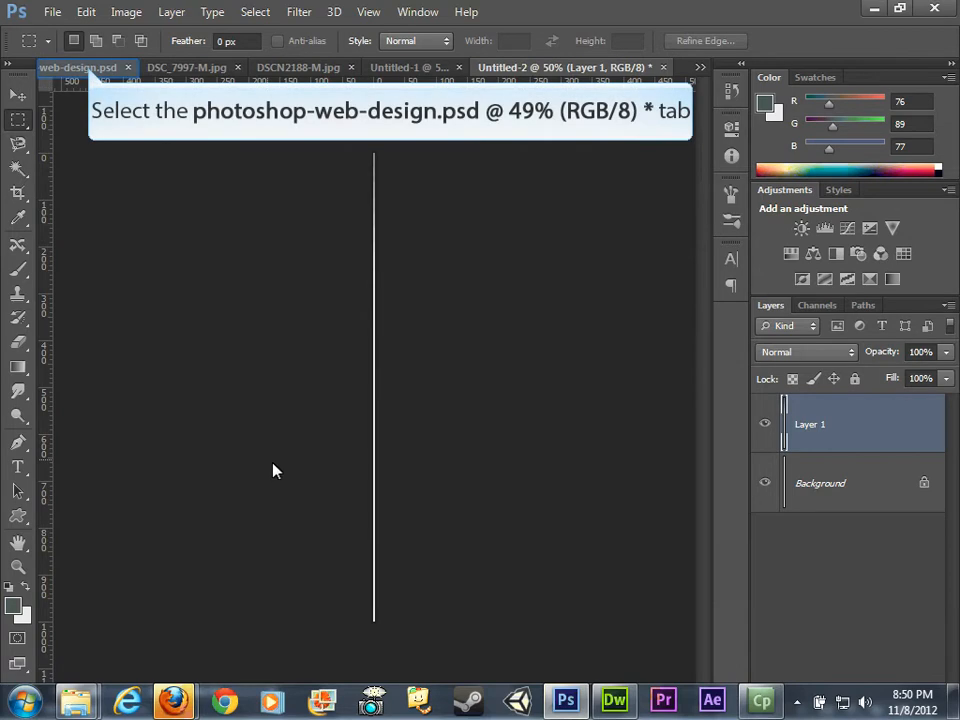
# Step: In photoshop-web-design.psd, marquee-select the header between the outermost vertical guides, about 960 × 210 px, and copy it merged
pyautogui.click(90, 67)
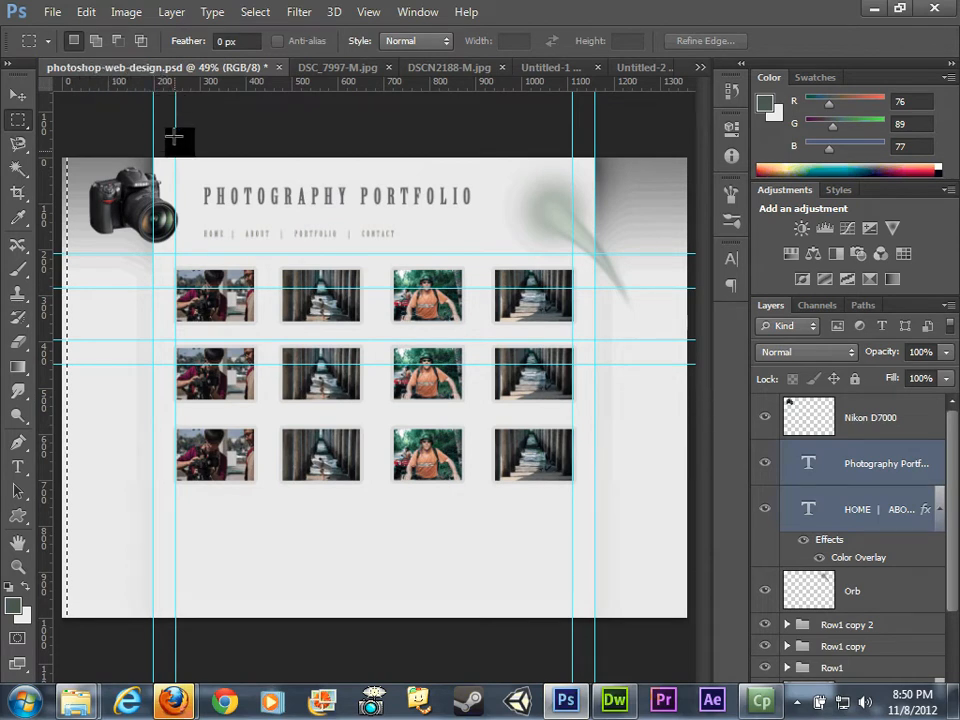
pyautogui.moveTo(176, 157); pyautogui.dragTo(596, 258)
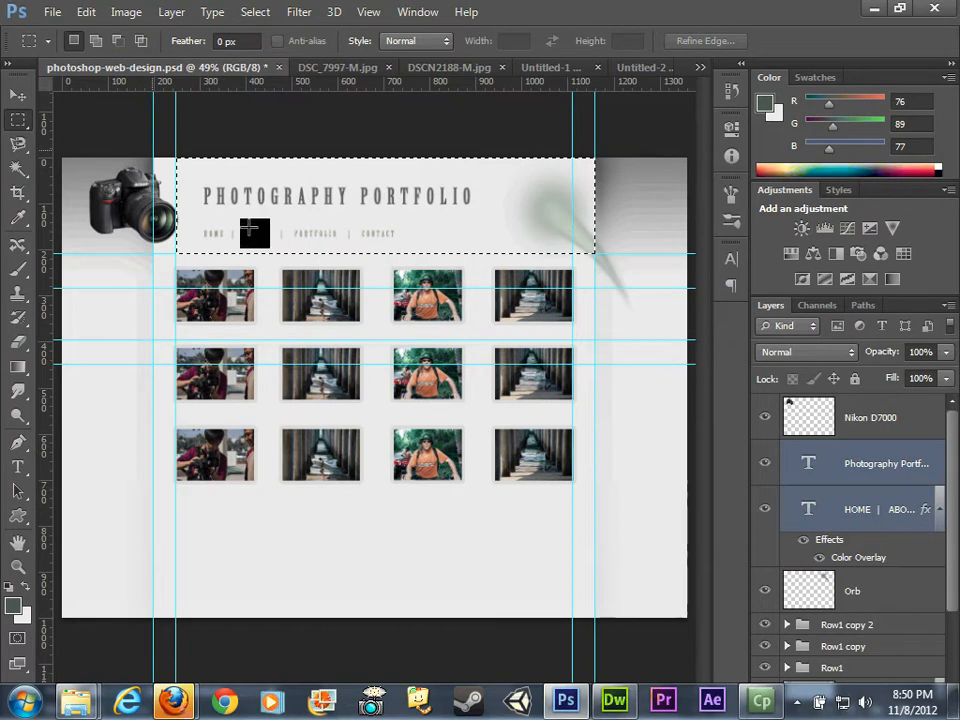
pyautogui.moveTo(153, 157); pyautogui.dragTo(596, 259)
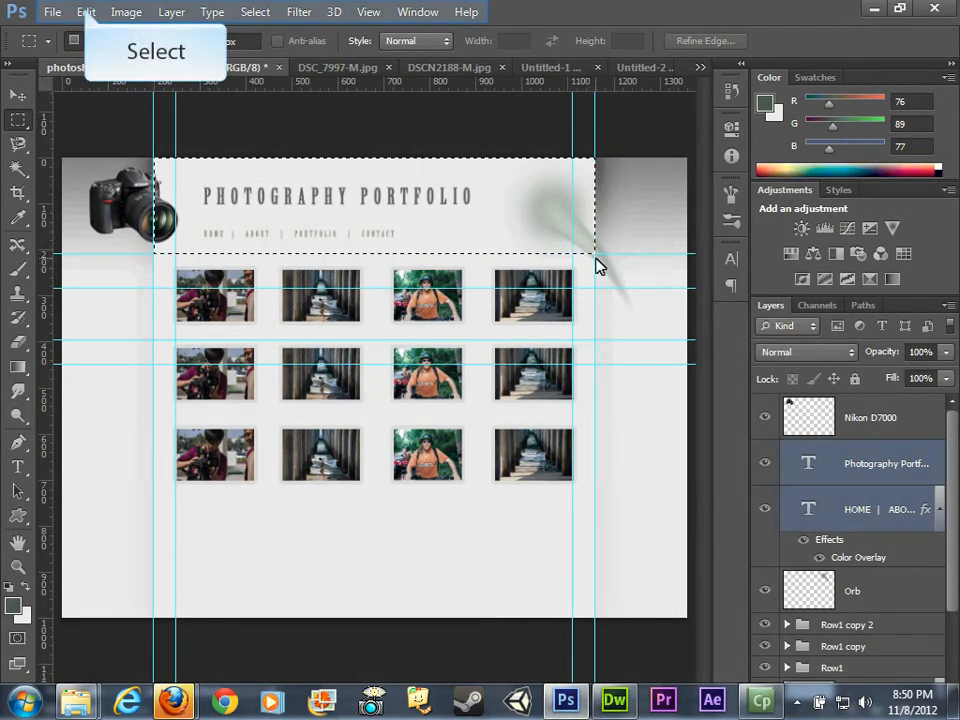
pyautogui.click(86, 12)
pyautogui.click(137, 157)
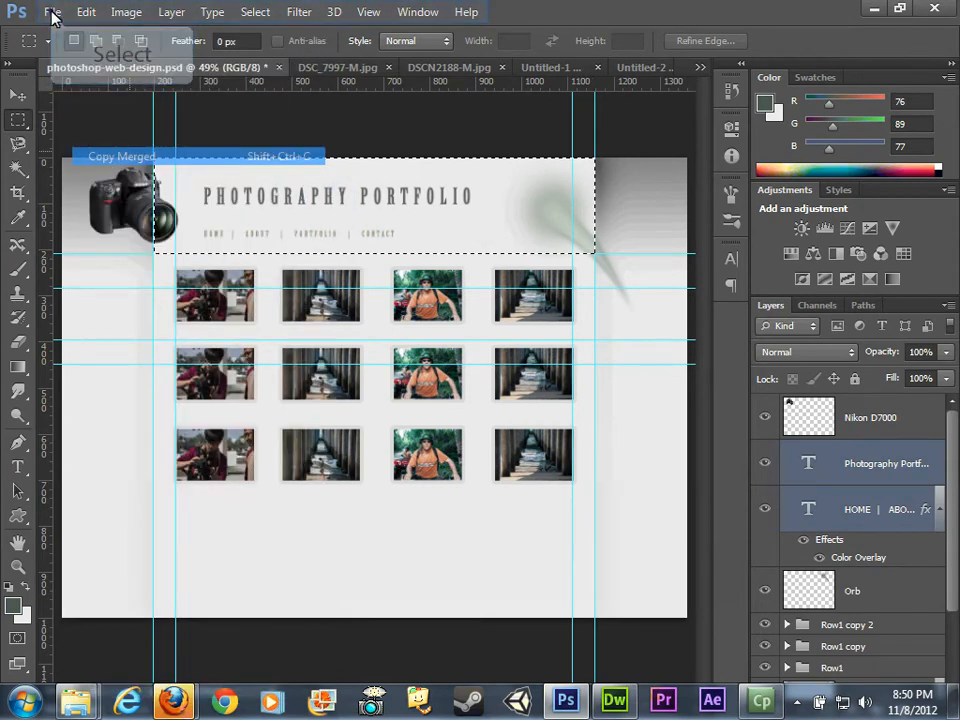
# Step: Create a new 960 × 210 px document from the Clipboard preset and paste the copied header into it
pyautogui.click(50, 14)
pyautogui.click(89, 36)
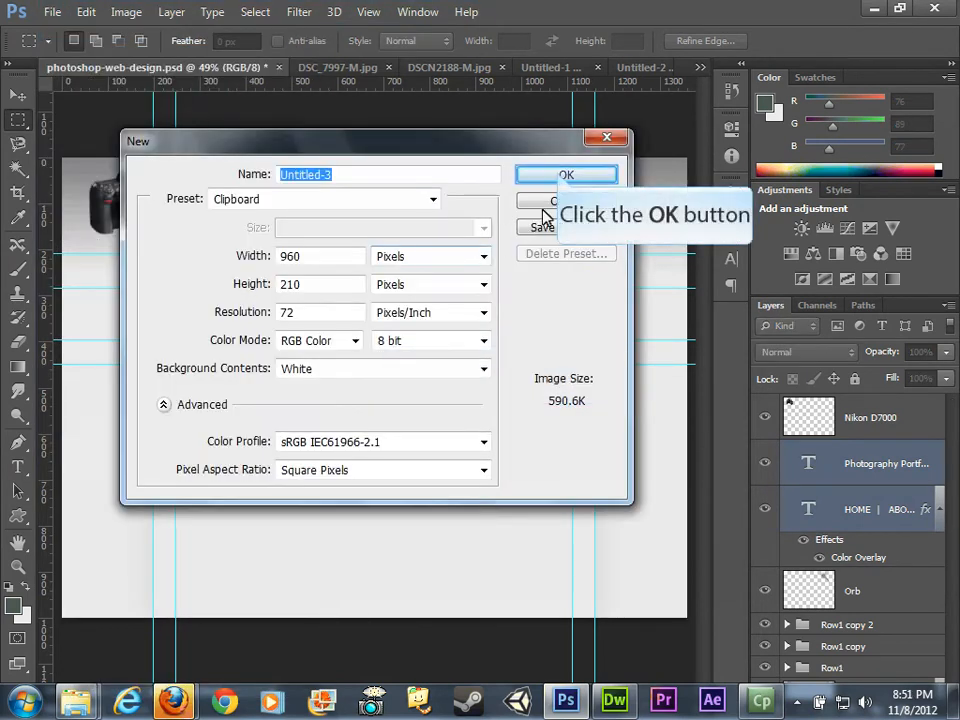
pyautogui.click(562, 175)
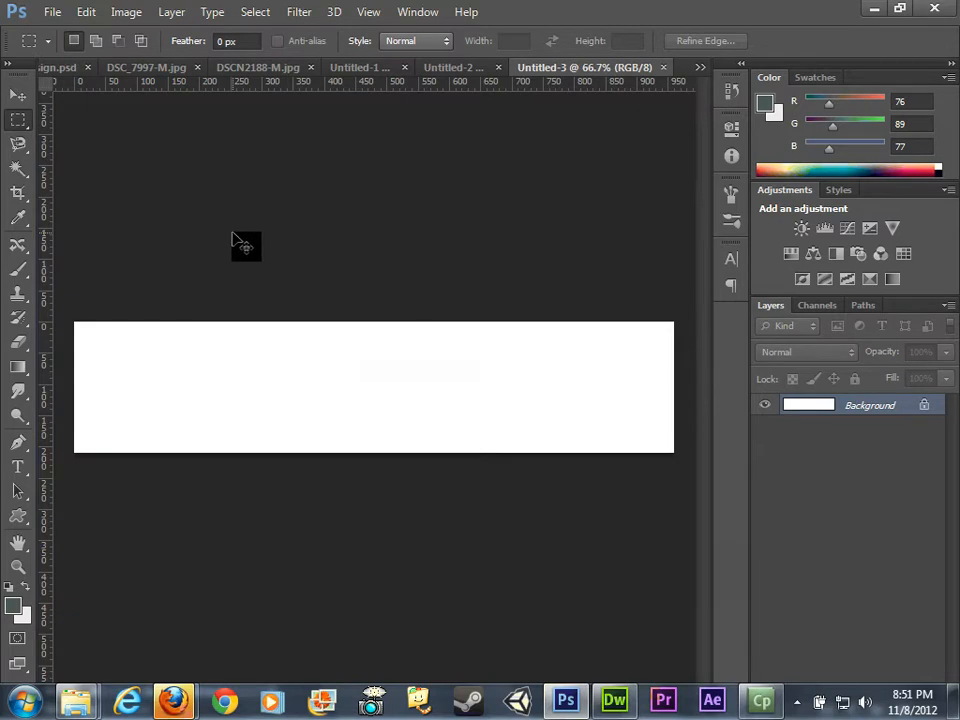
pyautogui.hotkey('ctrl', 'v')
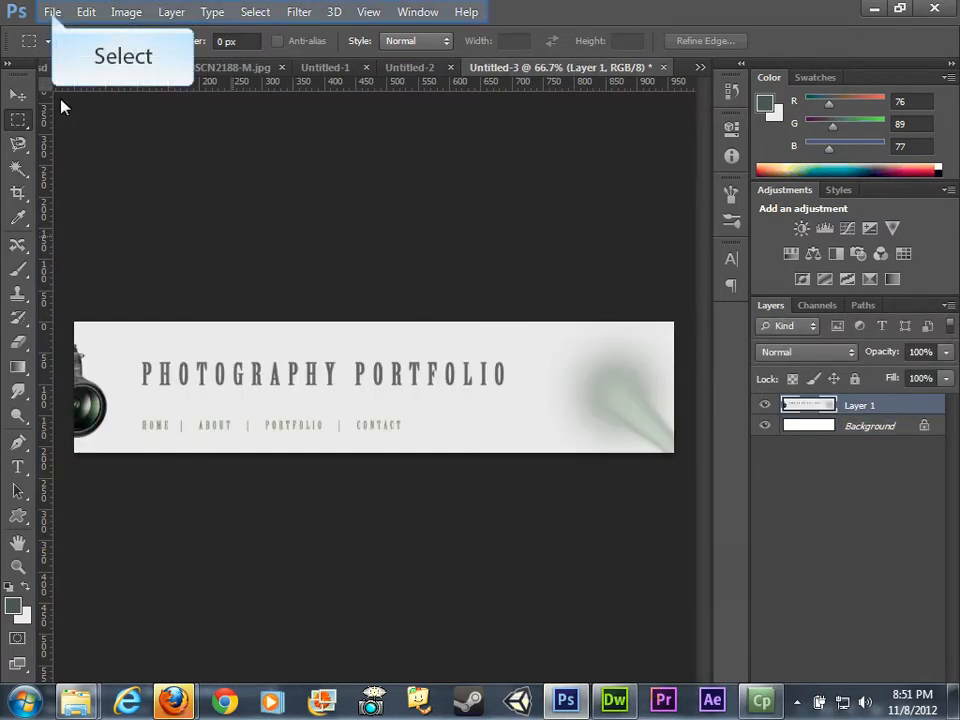
# Step: Export the header document with Save for Web as header.jpg in the images folder
pyautogui.click(52, 12)
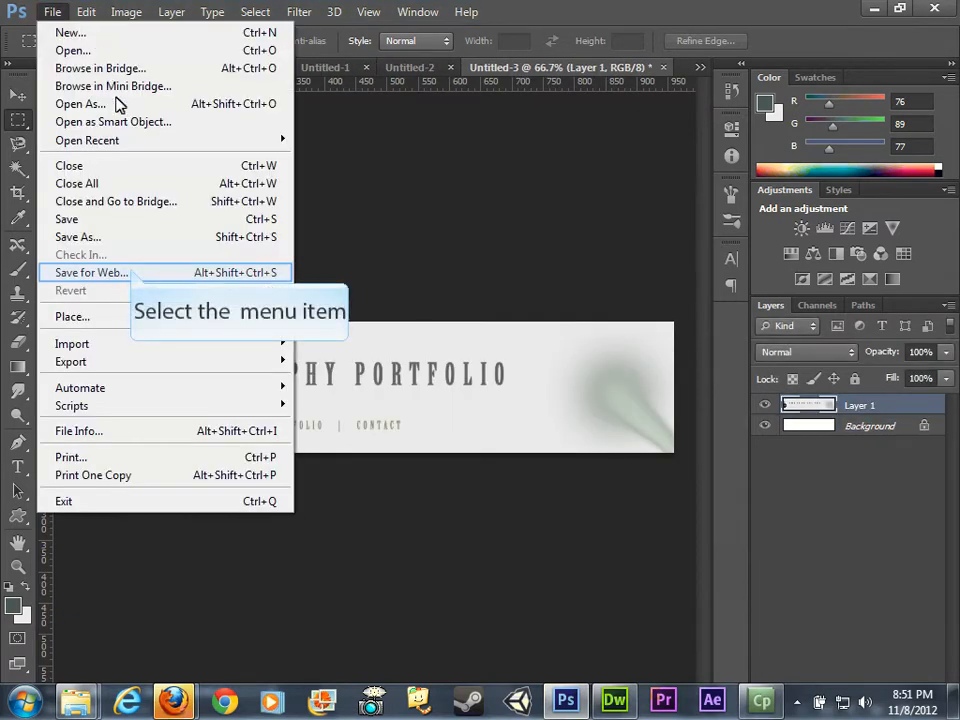
pyautogui.click(133, 272)
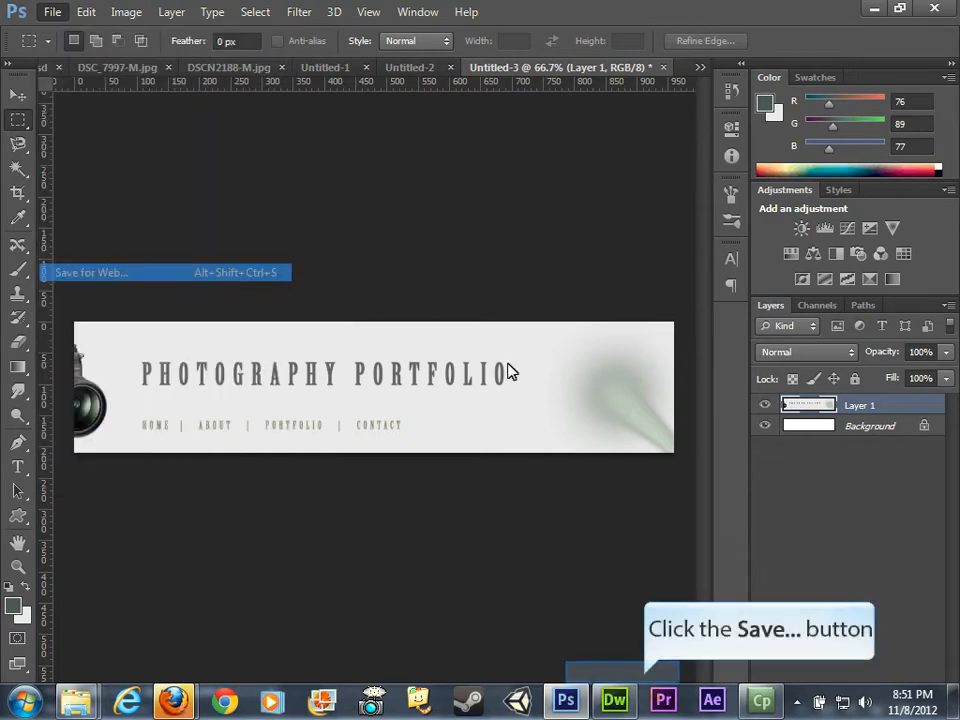
pyautogui.click(645, 683)
pyautogui.moveTo(332, 596); pyautogui.dragTo(277, 594)
pyautogui.press('Delete')
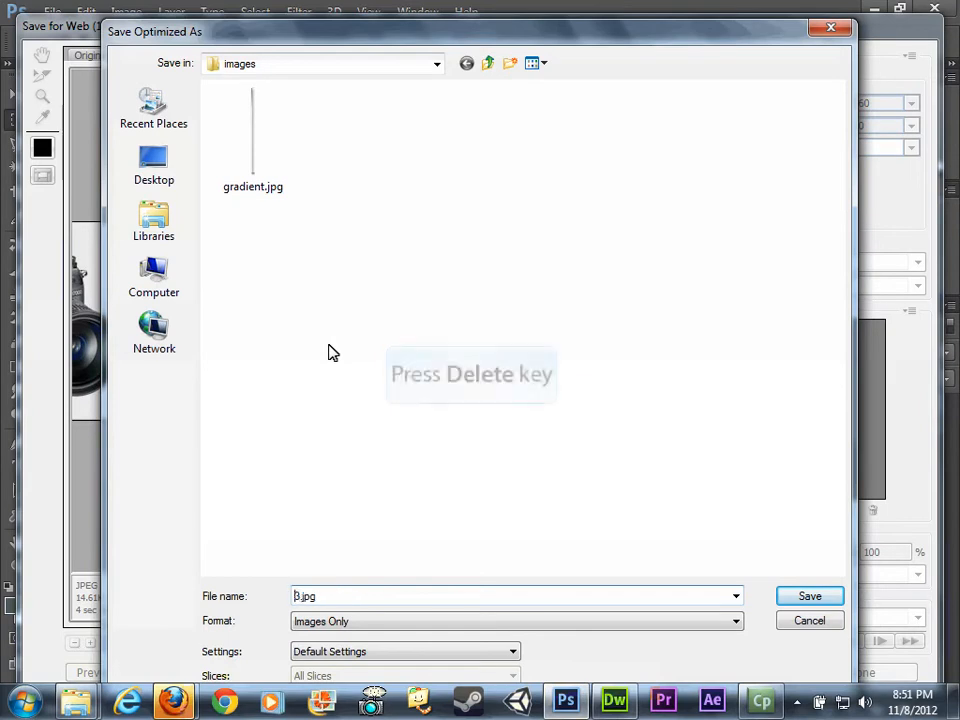
pyautogui.write('heade')
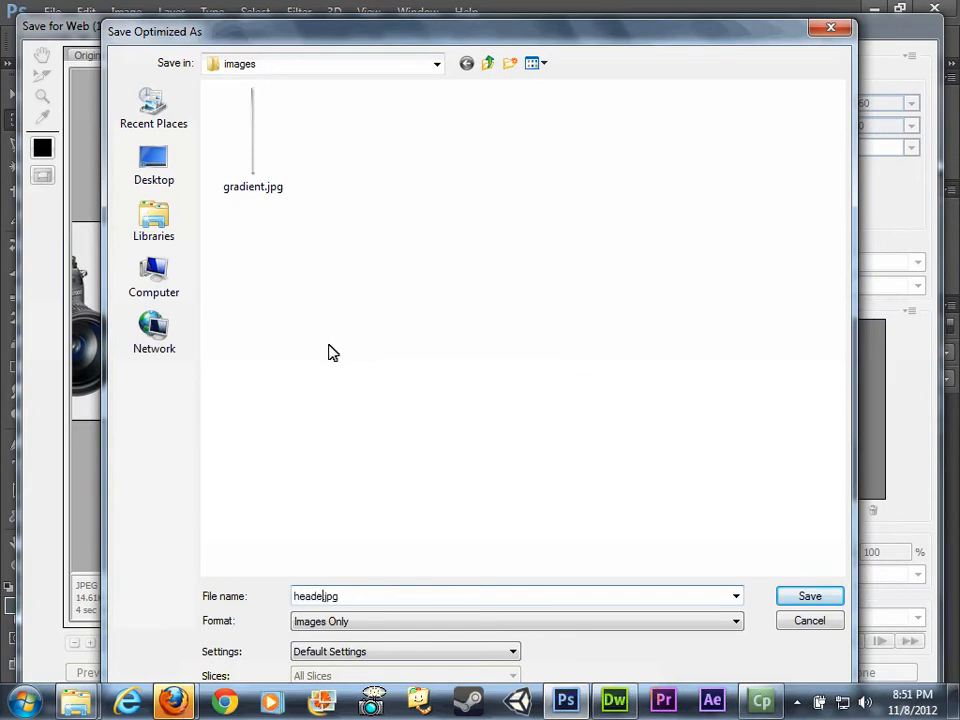
pyautogui.write('r')
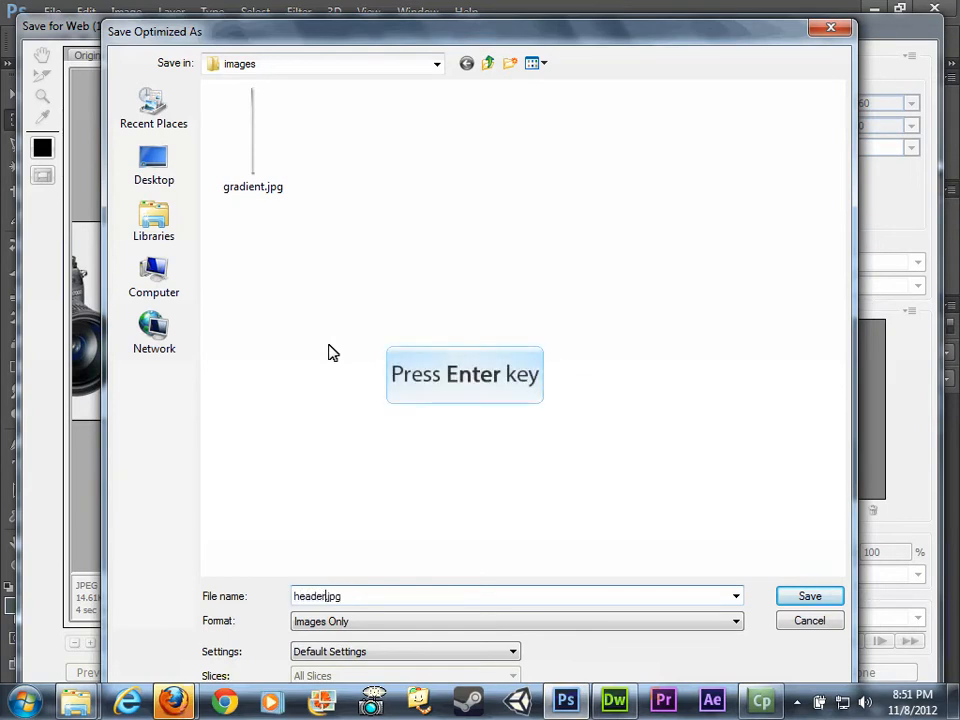
pyautogui.press('Return')
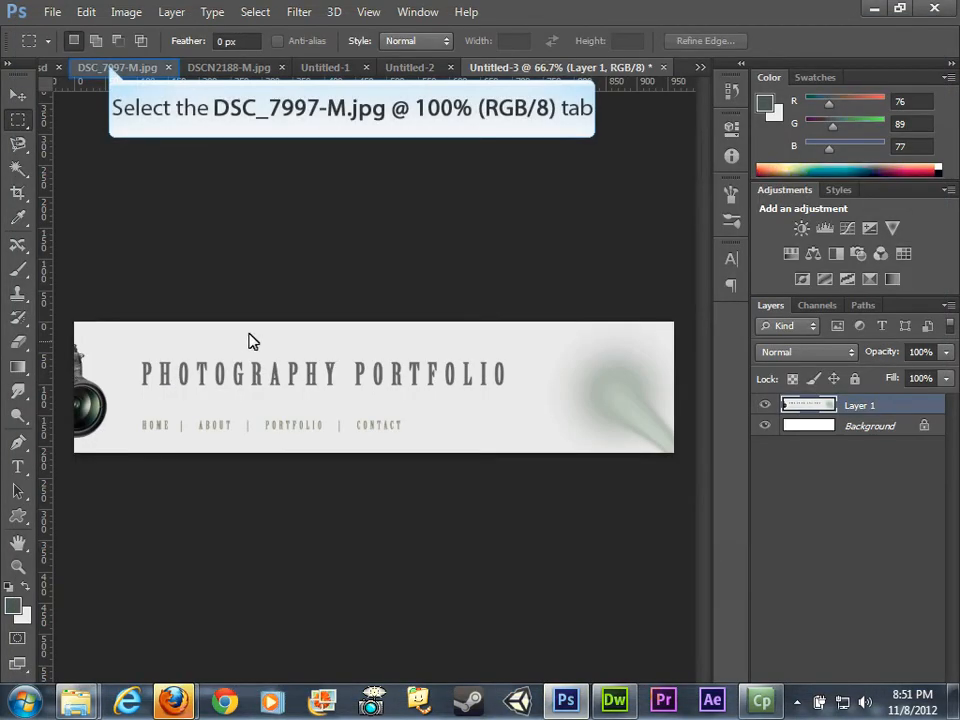
# Step: Close the photo documents DSC_7997-M.jpg and DSCN2188-M.jpg, keeping photoshop-web-design.psd open
pyautogui.click(112, 68)
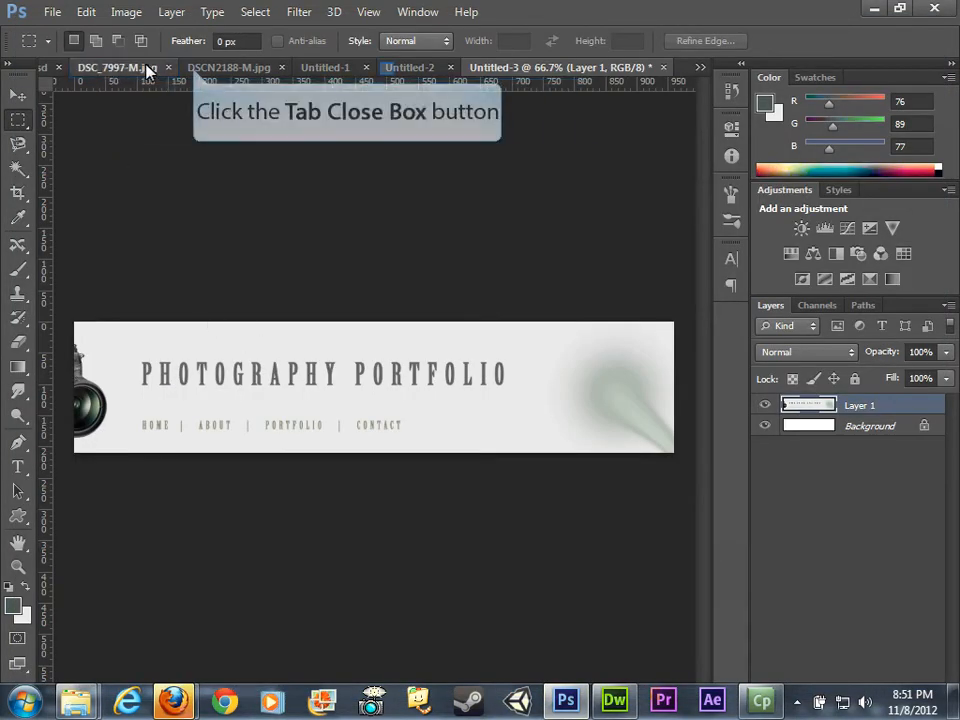
pyautogui.click(194, 69)
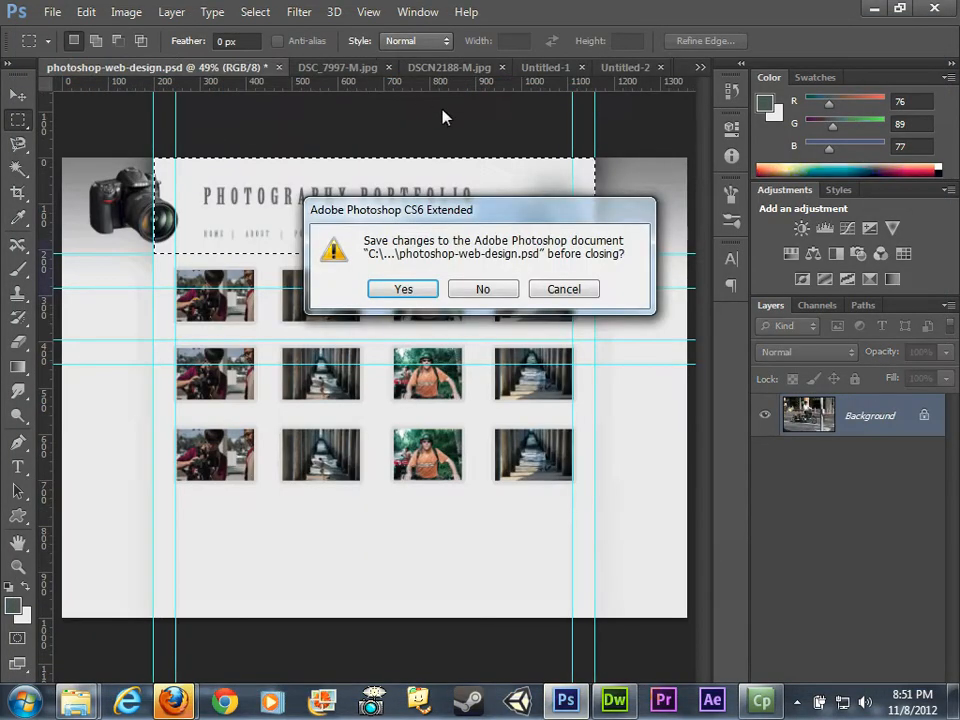
pyautogui.click(563, 289)
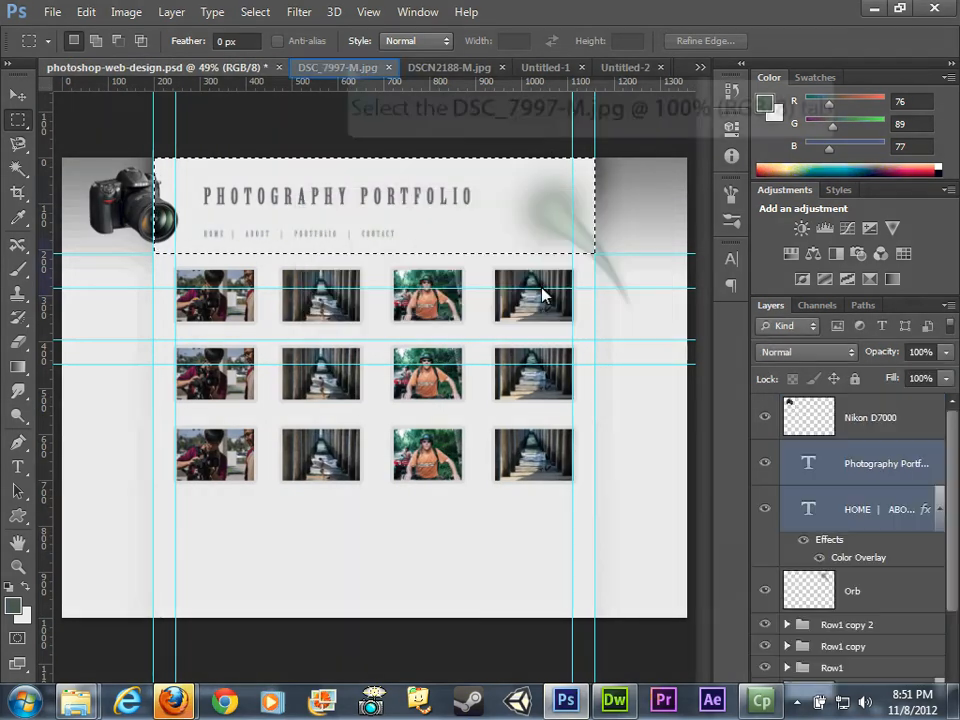
pyautogui.click(349, 69)
pyautogui.click(389, 68)
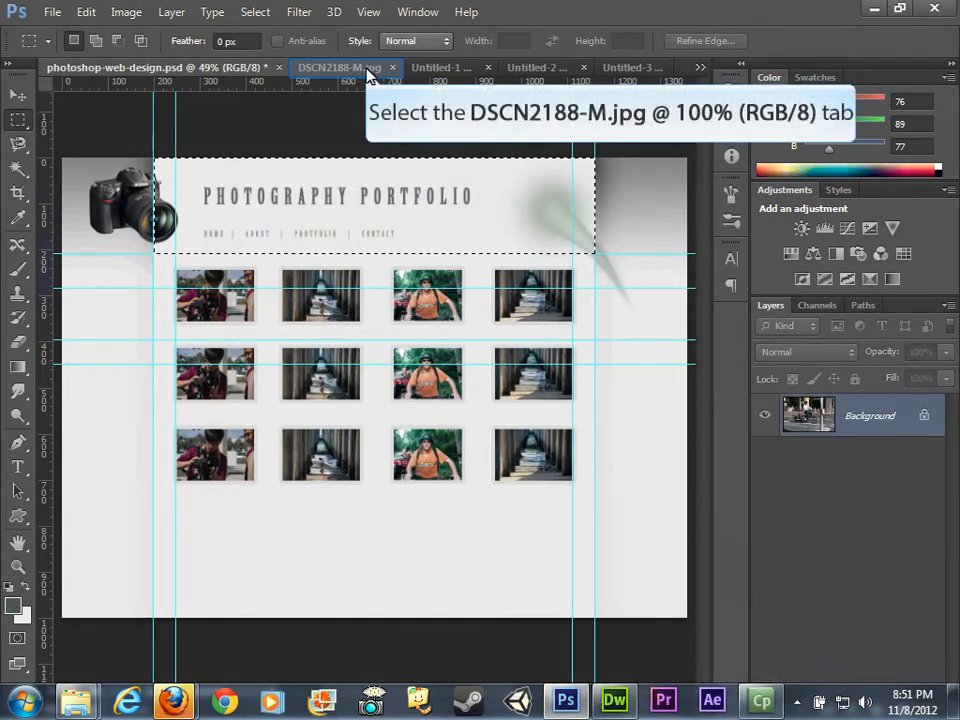
pyautogui.click(368, 68)
pyautogui.click(391, 68)
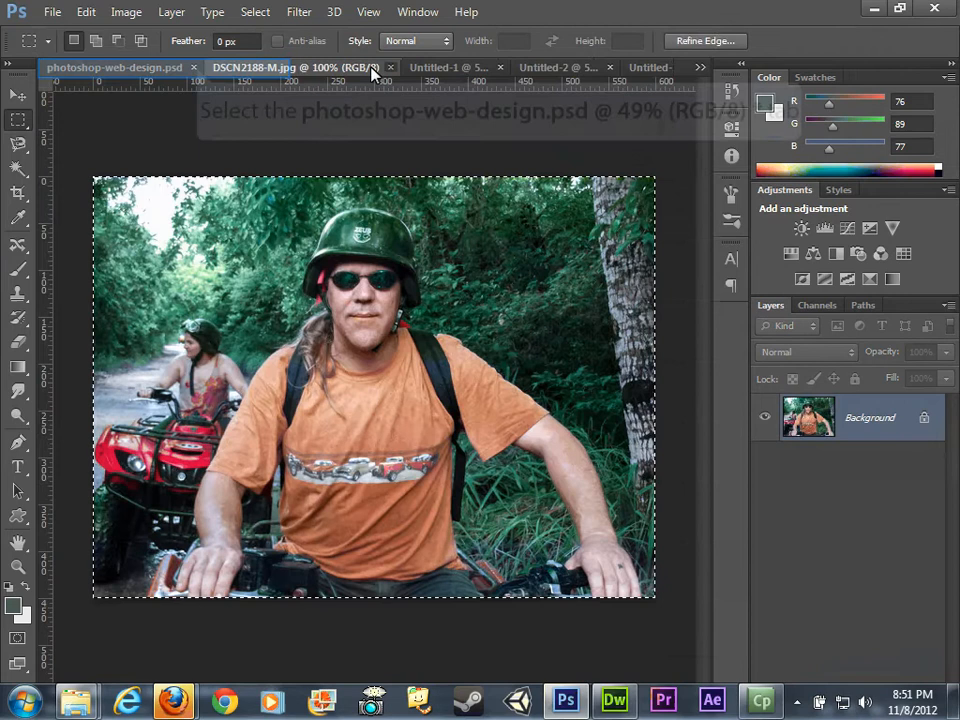
# Step: In photoshop-web-design.psd, marquee-select the thumbnail grid below the header between the outermost vertical guides, about 960 × 521 px, and copy it merged
pyautogui.click(195, 68)
pyautogui.click(180, 268)
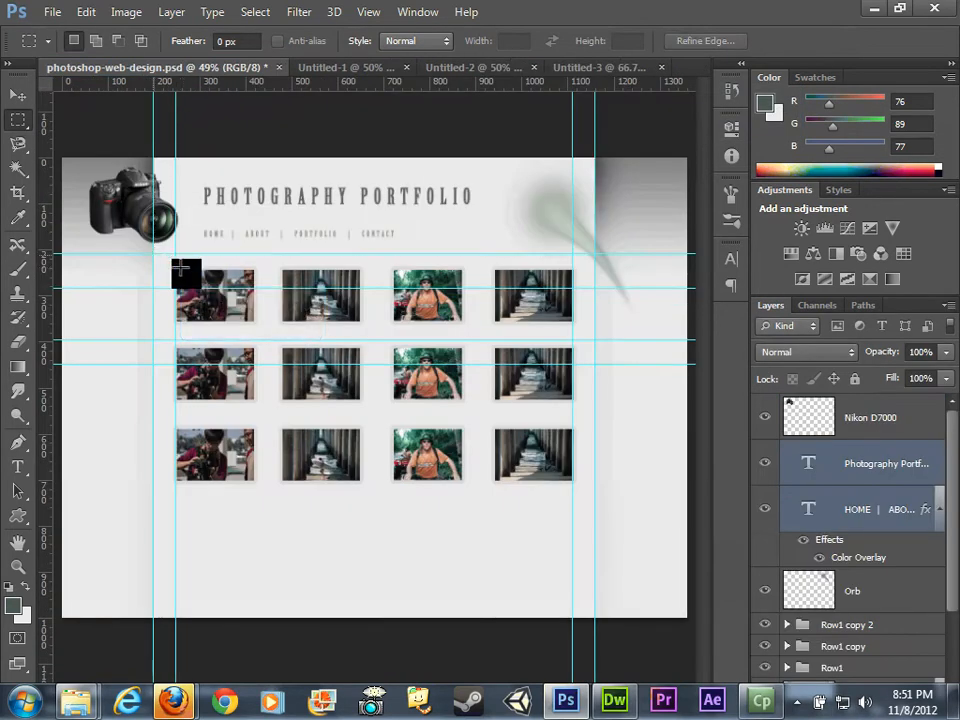
pyautogui.moveTo(155, 257); pyautogui.dragTo(594, 492)
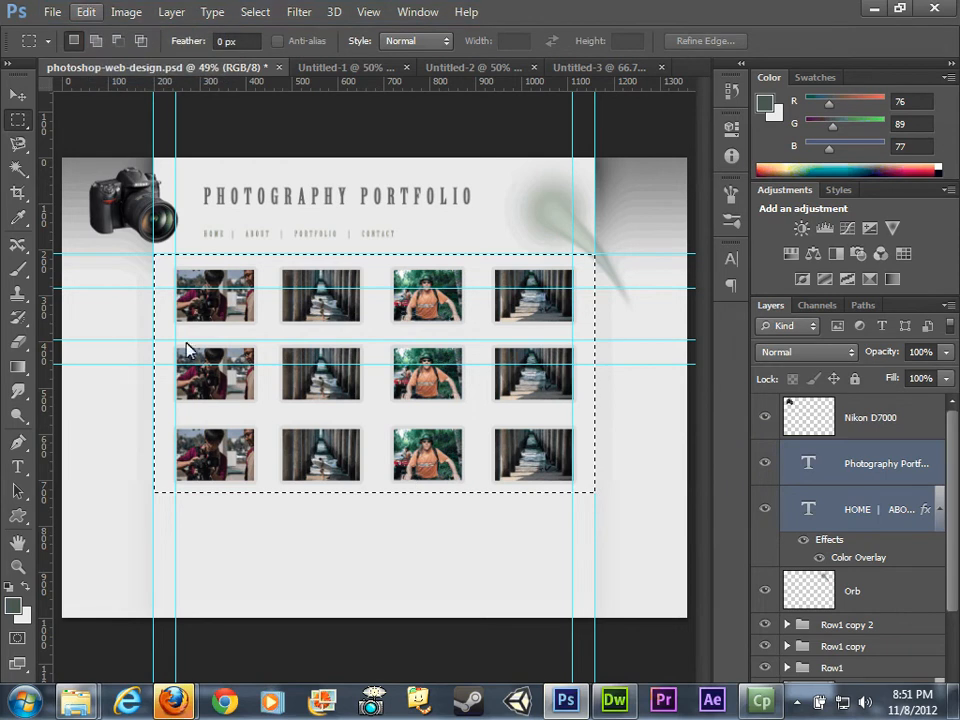
pyautogui.click(86, 14)
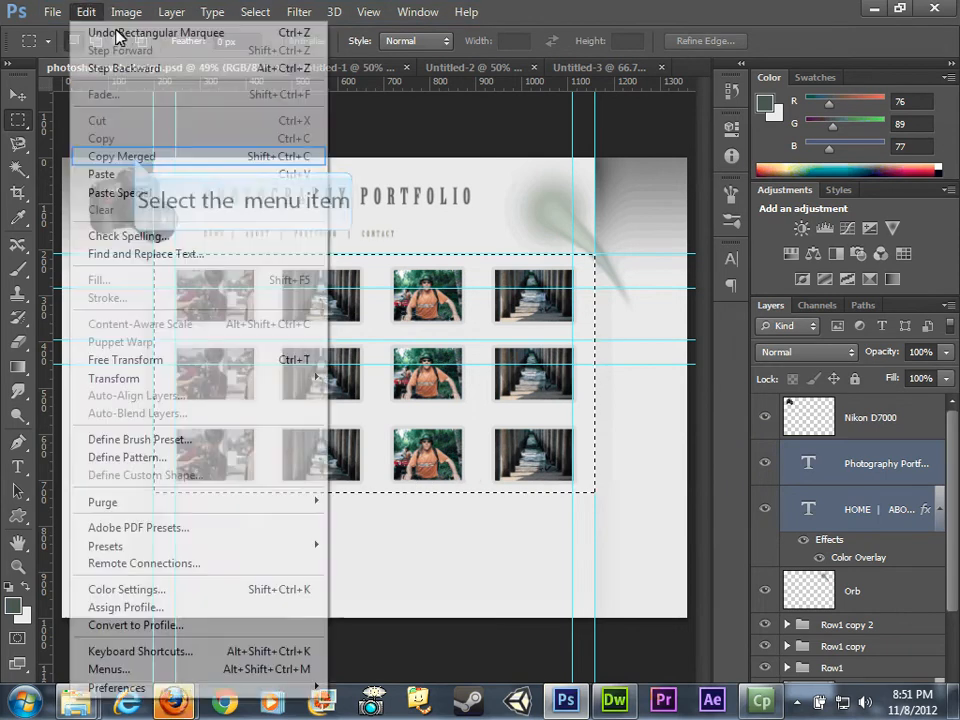
pyautogui.click(133, 158)
# Step: Create a new 960 × 521 px document from the Clipboard preset and paste the copied thumbnail grid into it
pyautogui.click(53, 14)
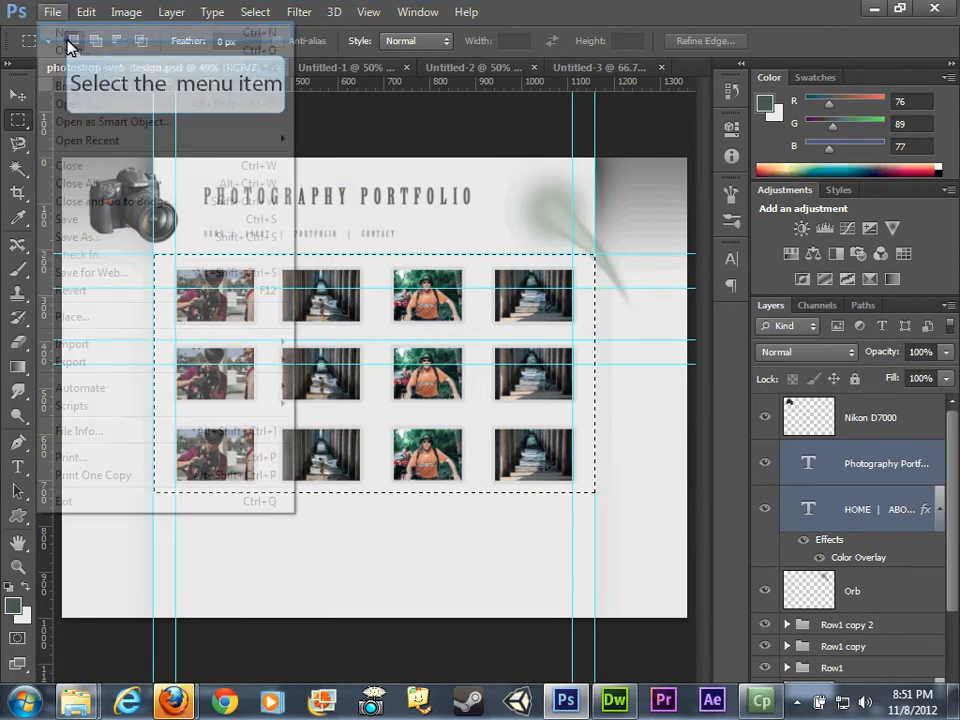
pyautogui.click(69, 35)
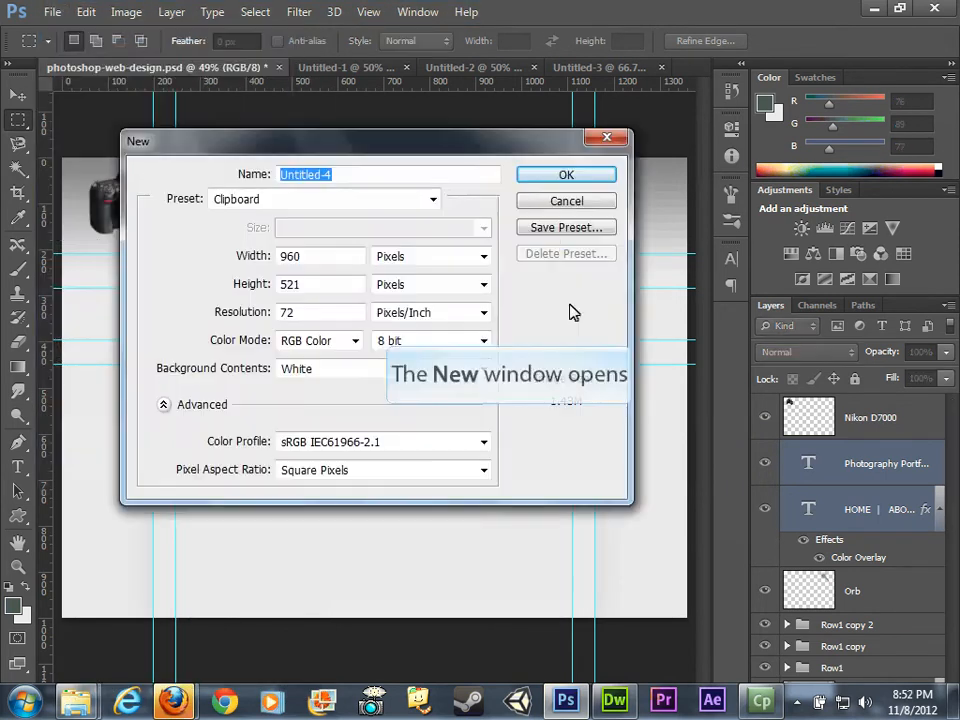
pyautogui.click(562, 180)
pyautogui.hotkey('ctrl', 'v')
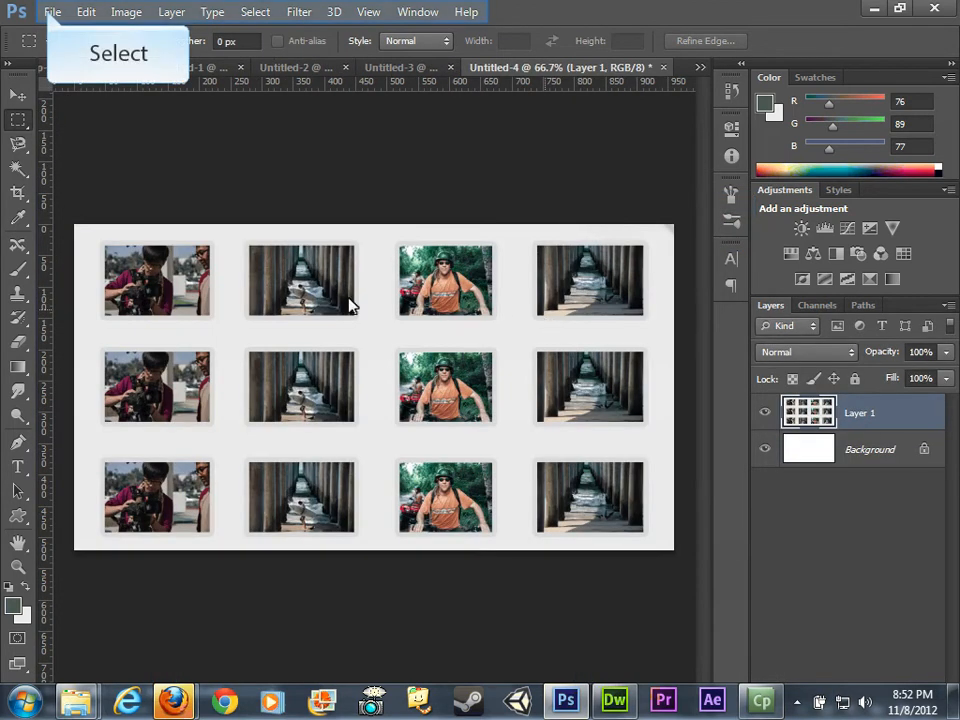
# Step: Export the thumbnail grid document with Save for Web as content.jpg in the images folder
pyautogui.click(50, 14)
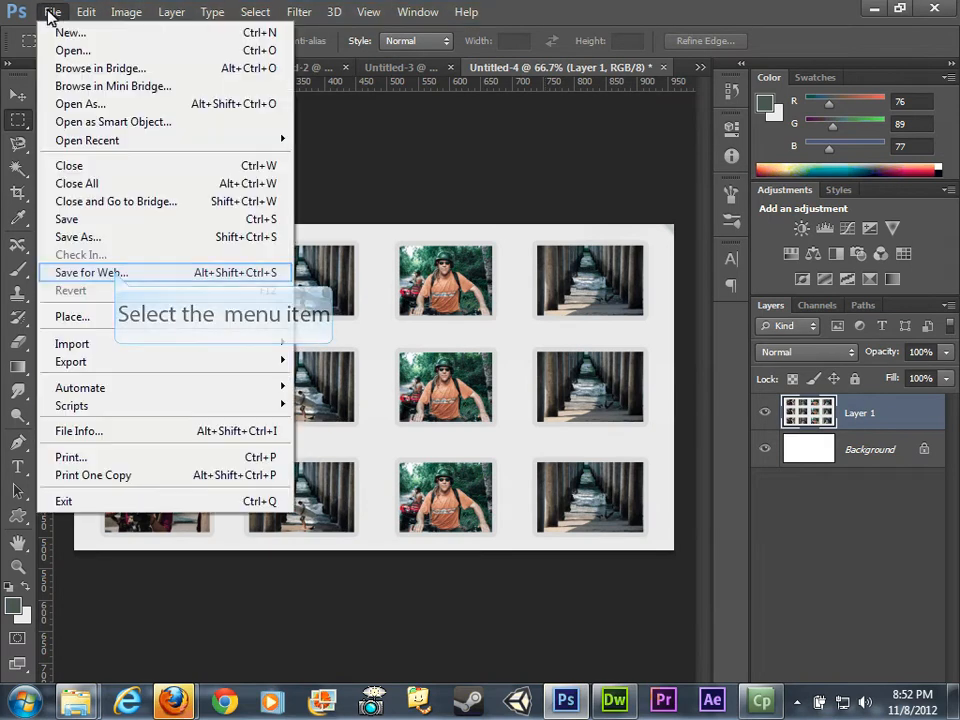
pyautogui.click(118, 273)
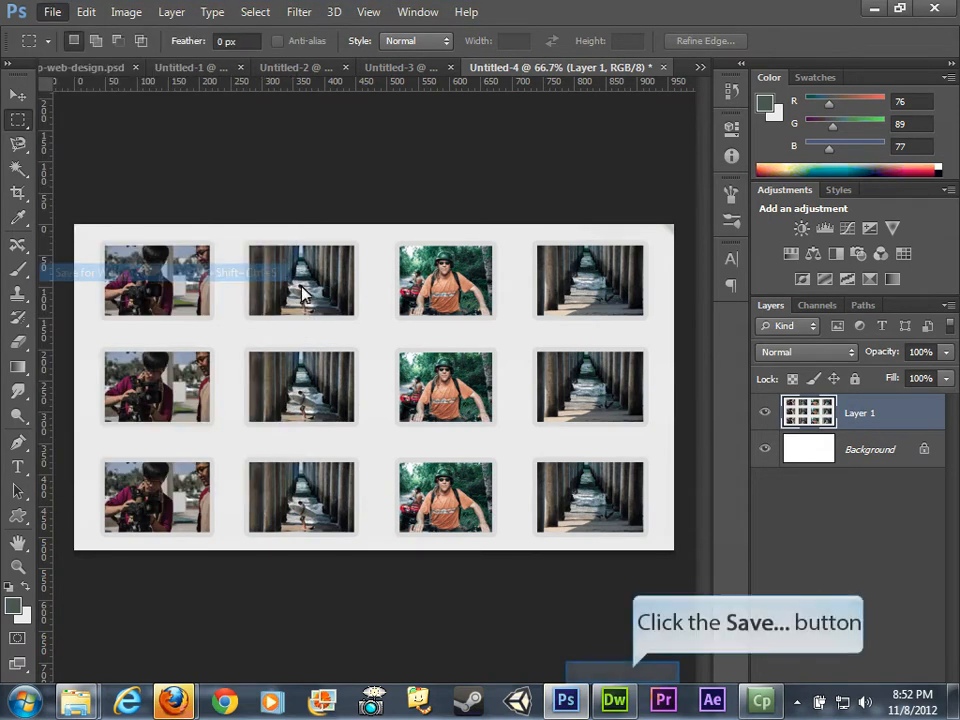
pyautogui.click(634, 676)
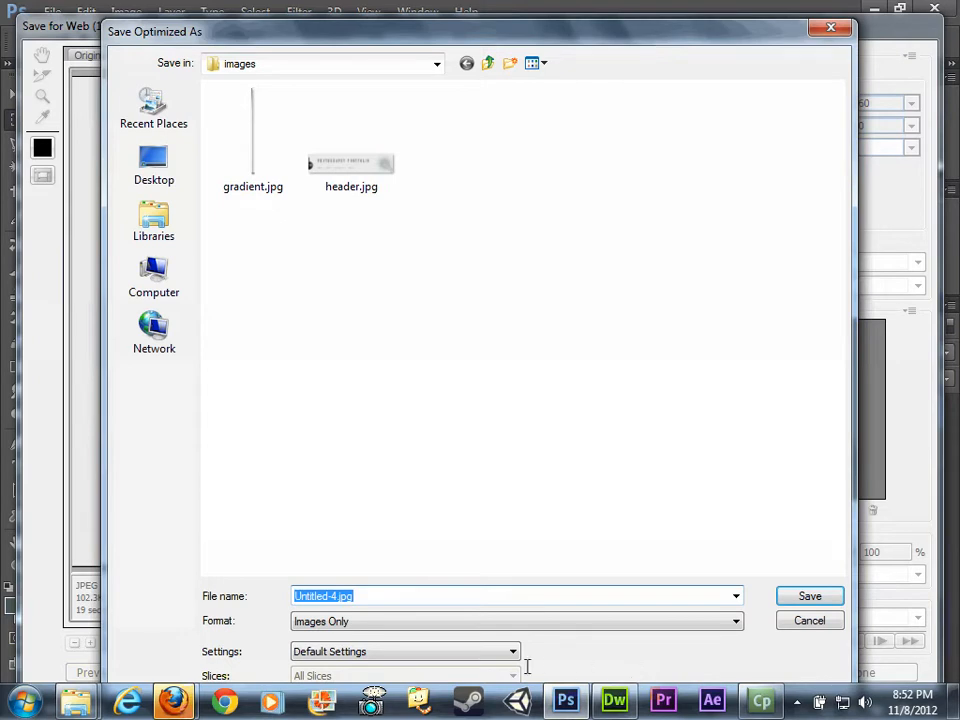
pyautogui.moveTo(337, 596); pyautogui.dragTo(165, 594)
pyautogui.write('content')
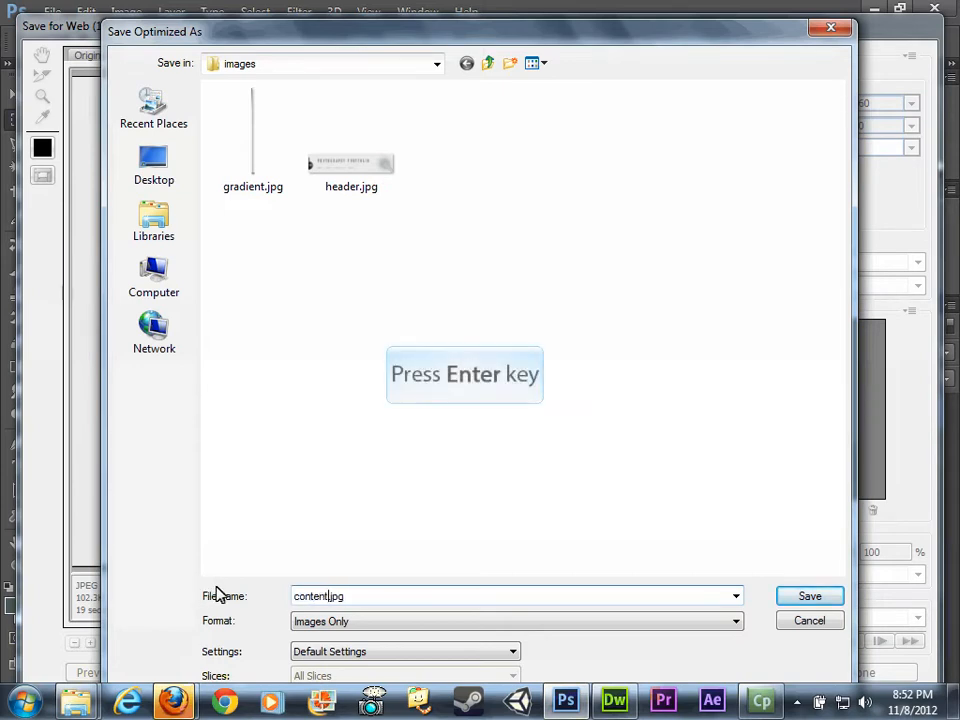
pyautogui.press('Return')
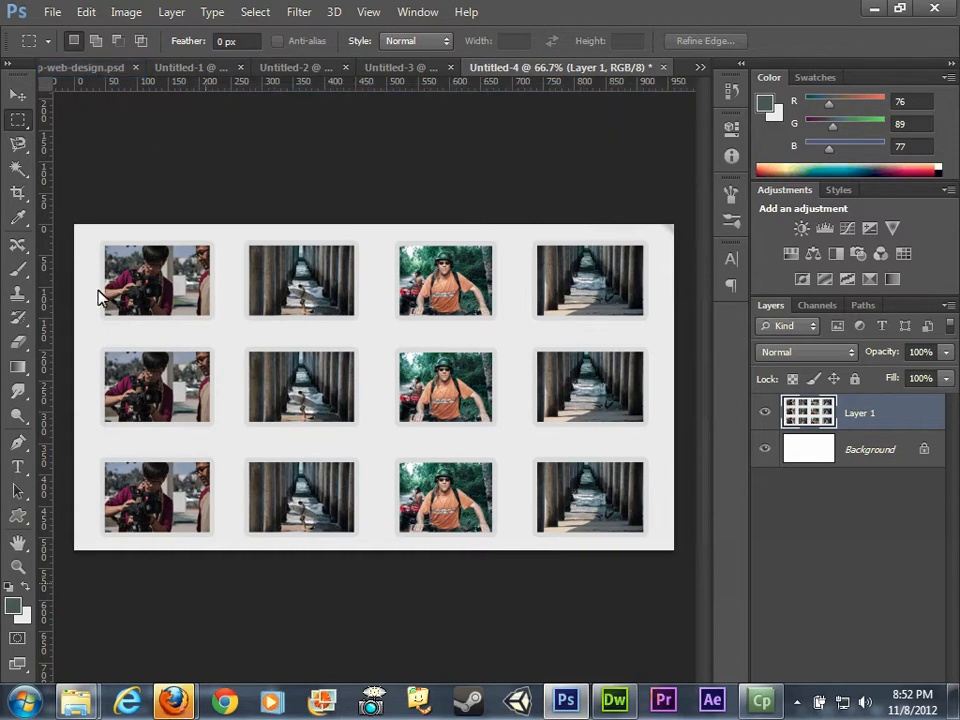
# Step: In photoshop-web-design.psd, clear the selection and add a new layer above the Nikon D7000 layer
pyautogui.click(93, 70)
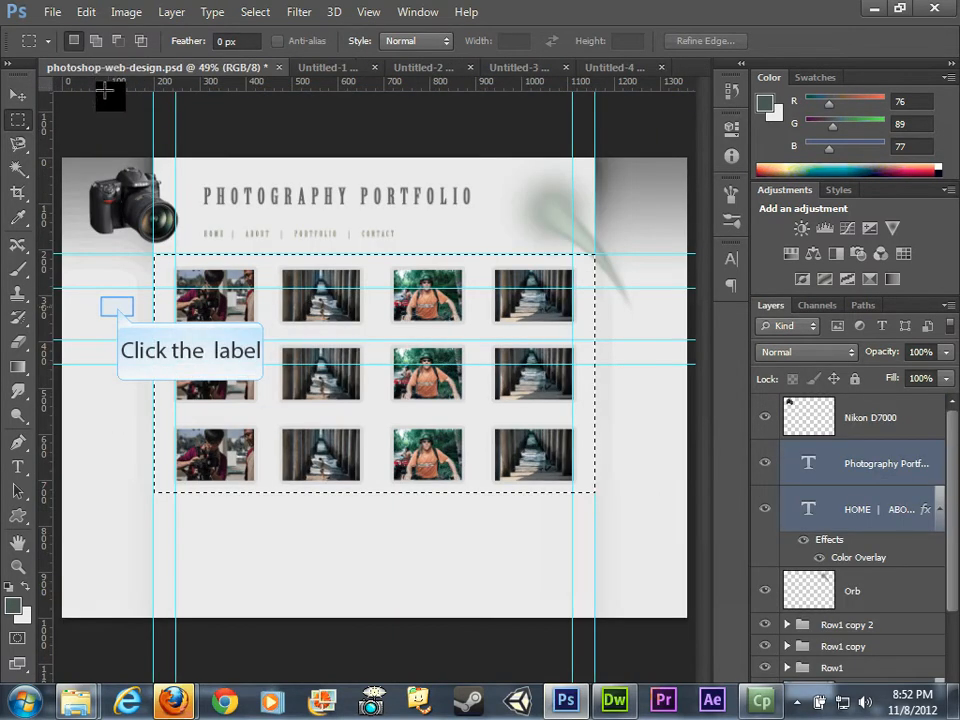
pyautogui.click(118, 314)
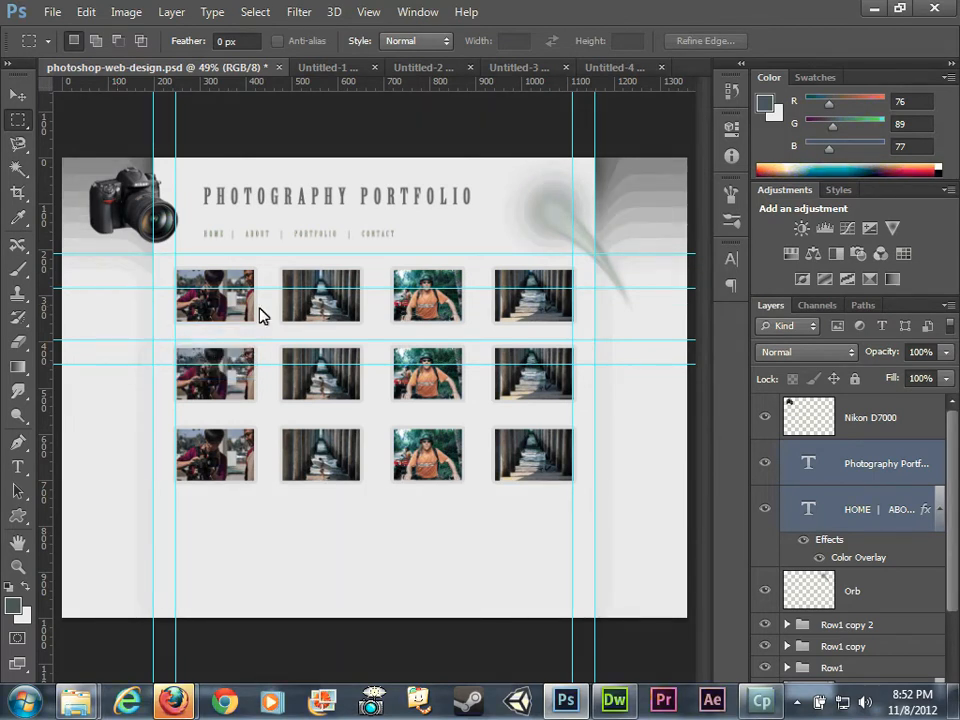
pyautogui.click(908, 418)
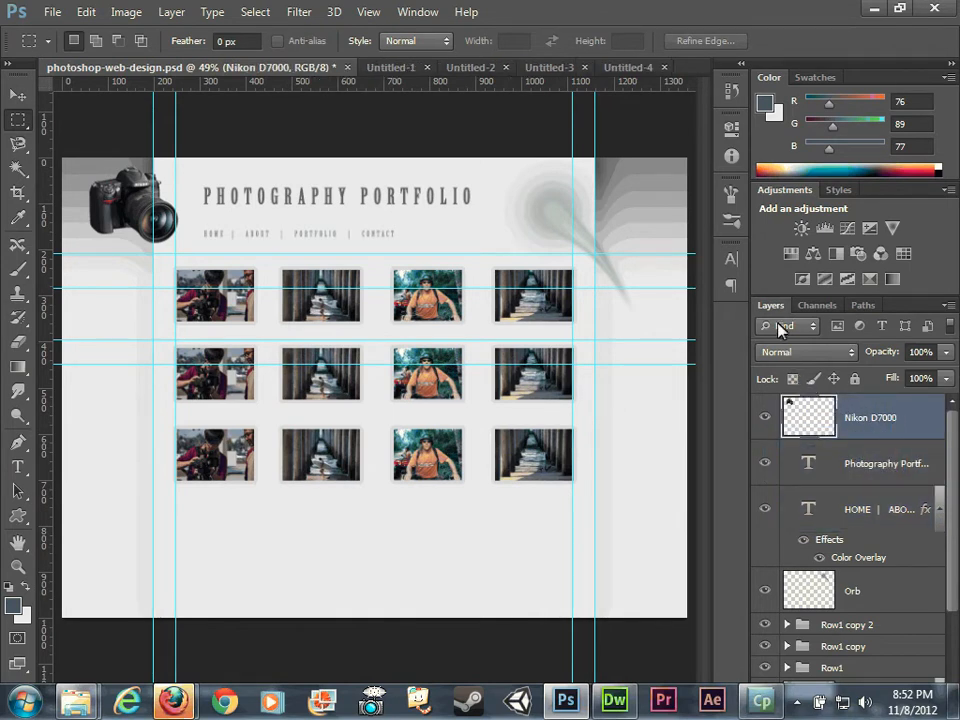
pyautogui.moveTo(778, 310); pyautogui.dragTo(604, 214)
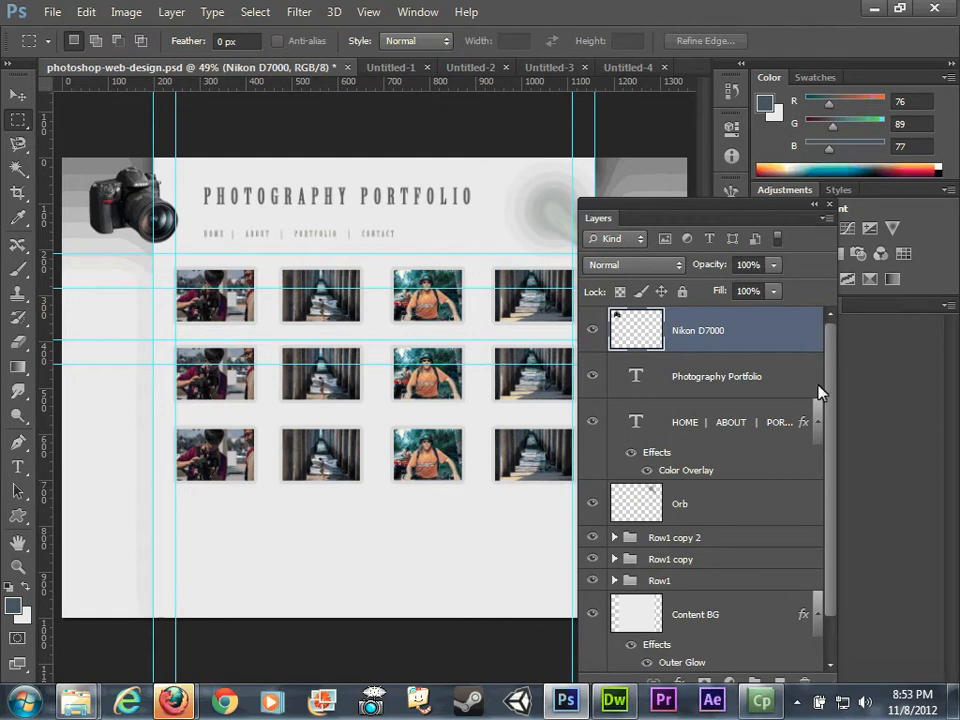
pyautogui.scroll(-1, 838, 538)
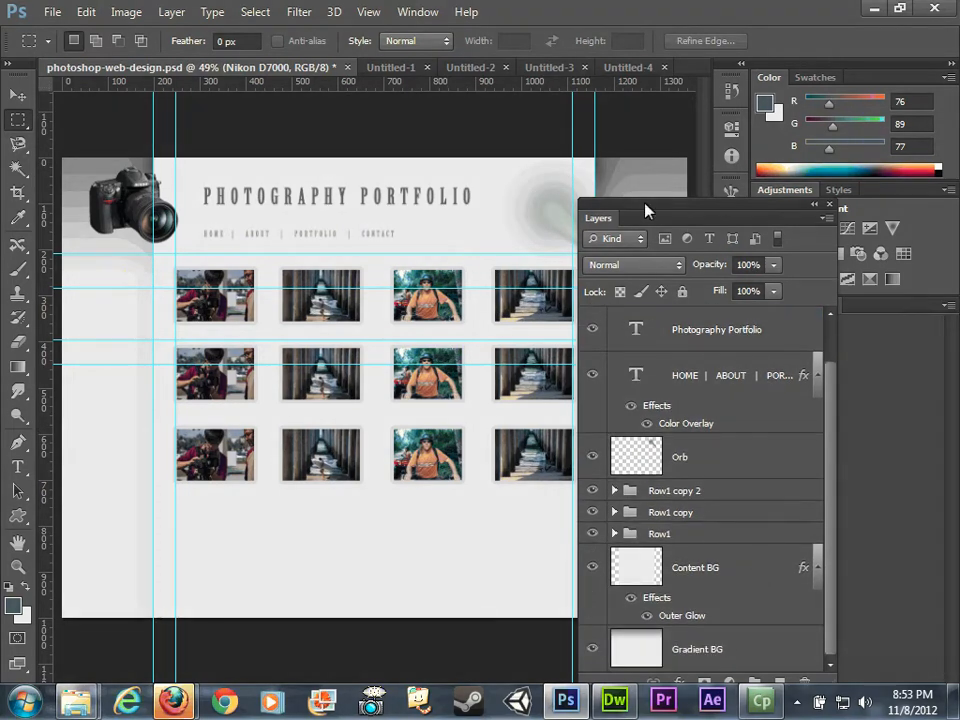
pyautogui.moveTo(645, 208); pyautogui.dragTo(625, 160)
pyautogui.click(764, 634)
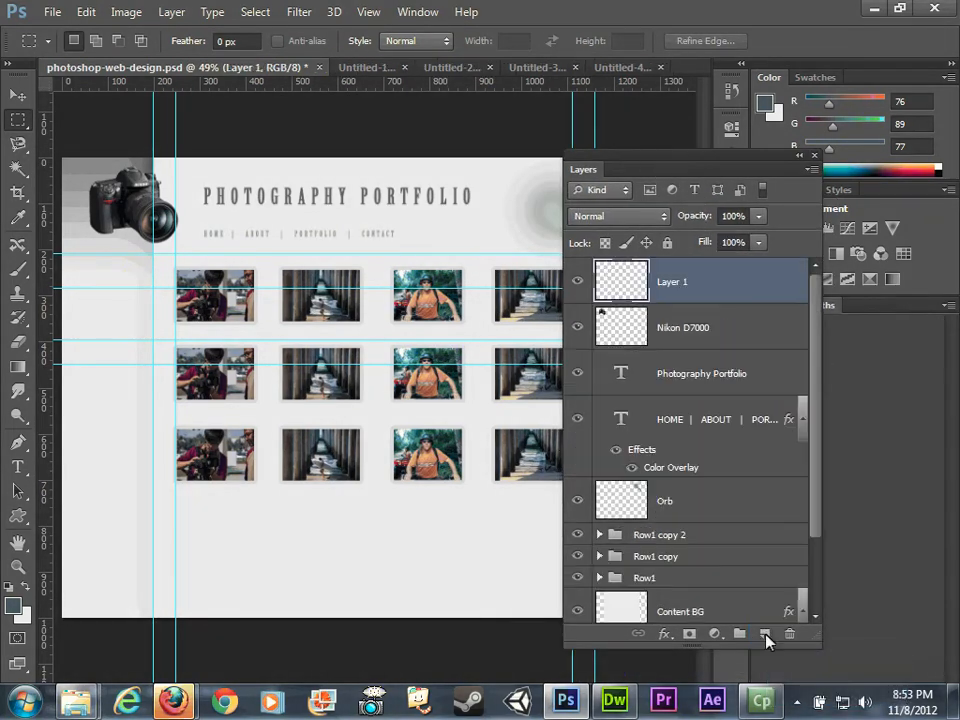
pyautogui.moveTo(681, 156); pyautogui.dragTo(782, 305)
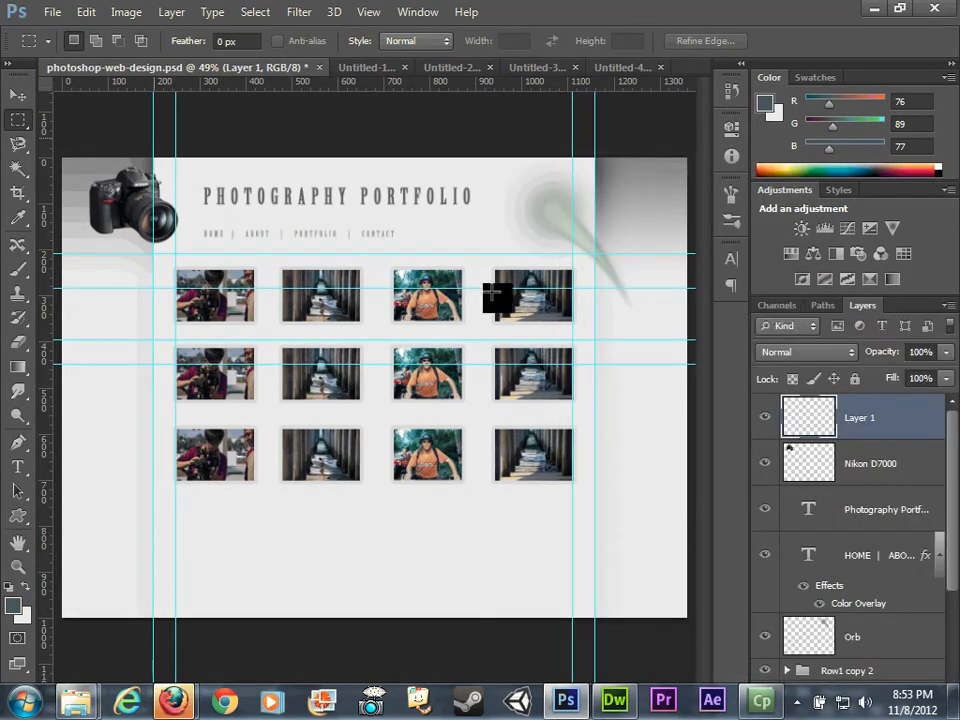
# Step: Marquee-select the full page height between the outermost vertical guides and set the foreground color to white (255, 255, 255)
pyautogui.moveTo(161, 169); pyautogui.dragTo(595, 650)
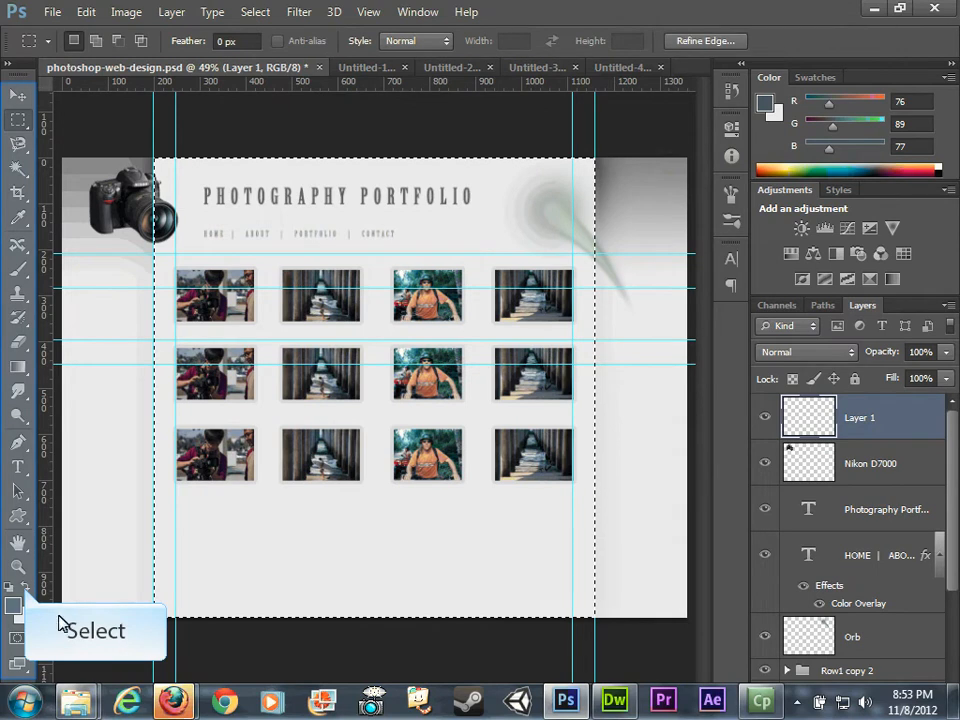
pyautogui.click(22, 589)
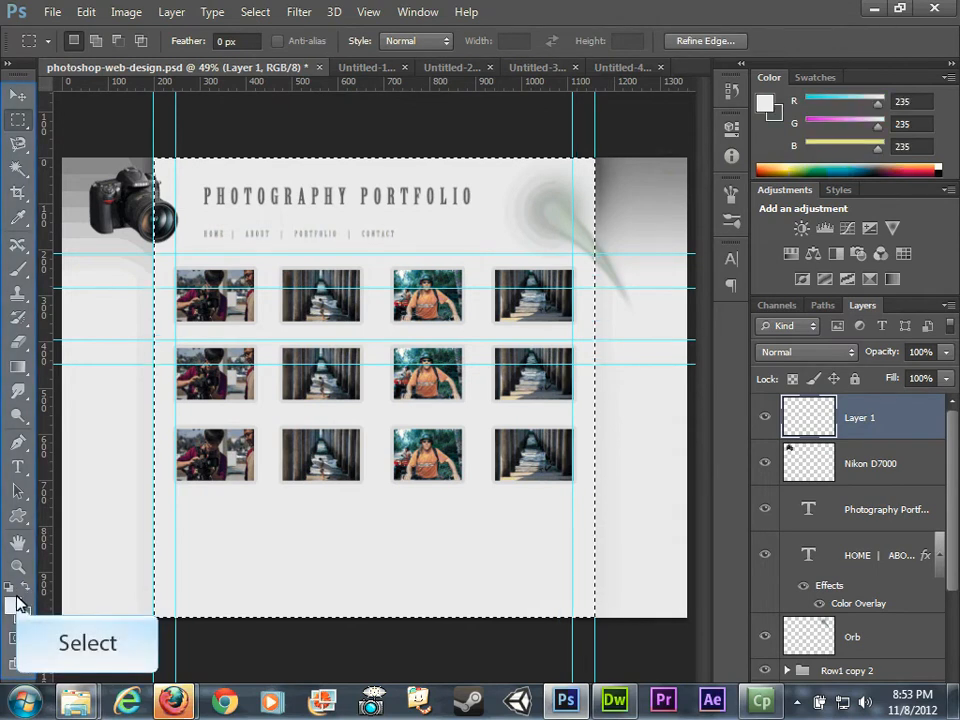
pyautogui.click(12, 602)
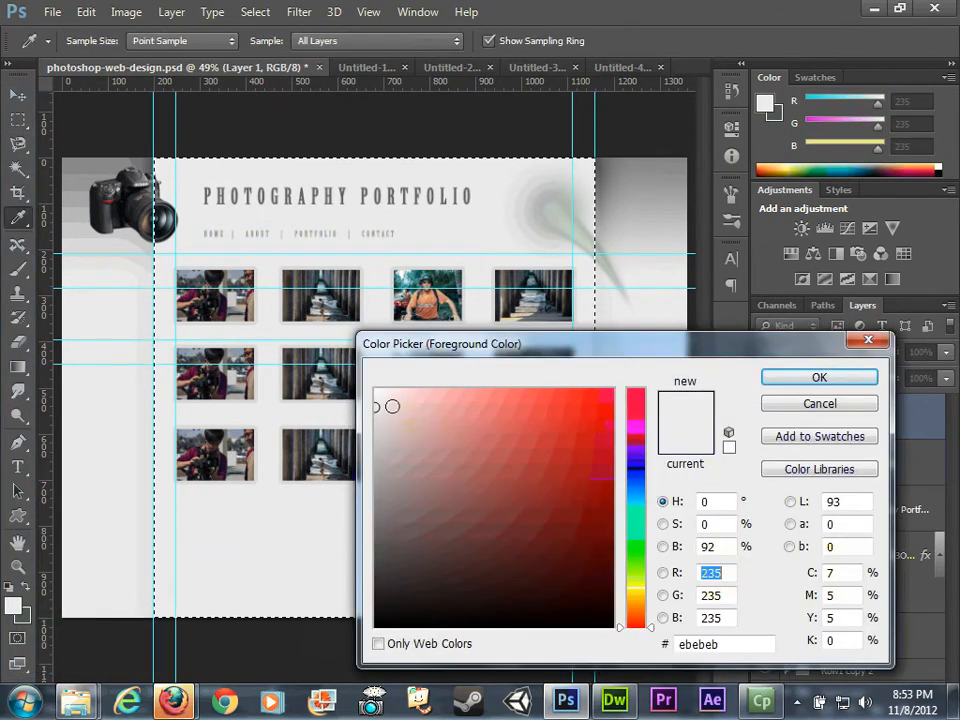
pyautogui.click(377, 390)
pyautogui.click(770, 377)
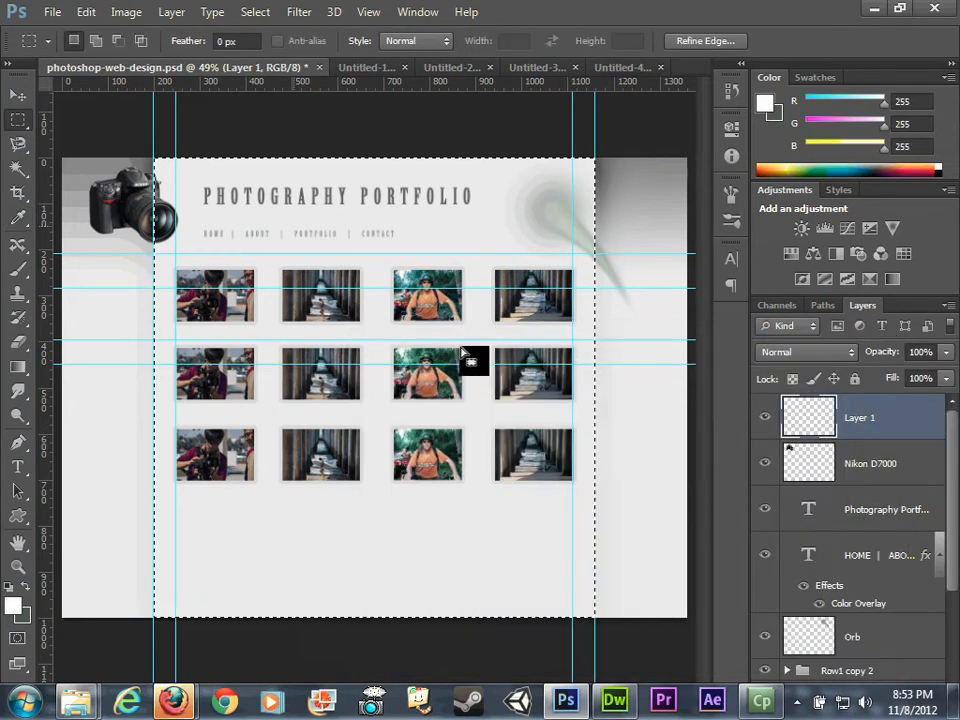
# Step: Fill the selected center column on Layer 1 with white using the Paint Bucket tool
pyautogui.press('g')
pyautogui.rightClick(17, 367)
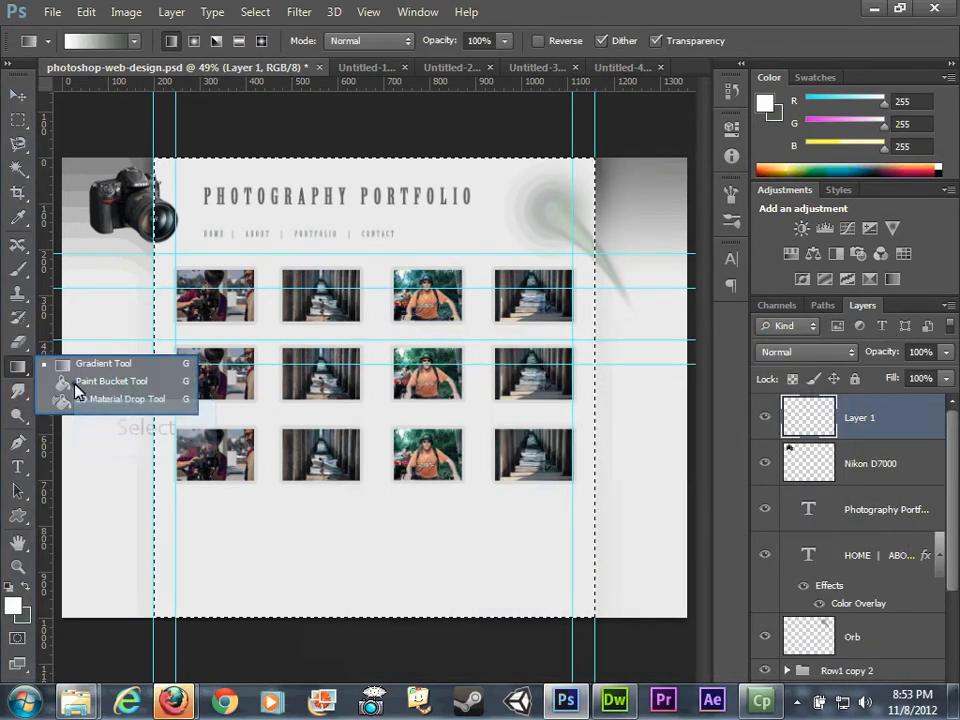
pyautogui.click(75, 386)
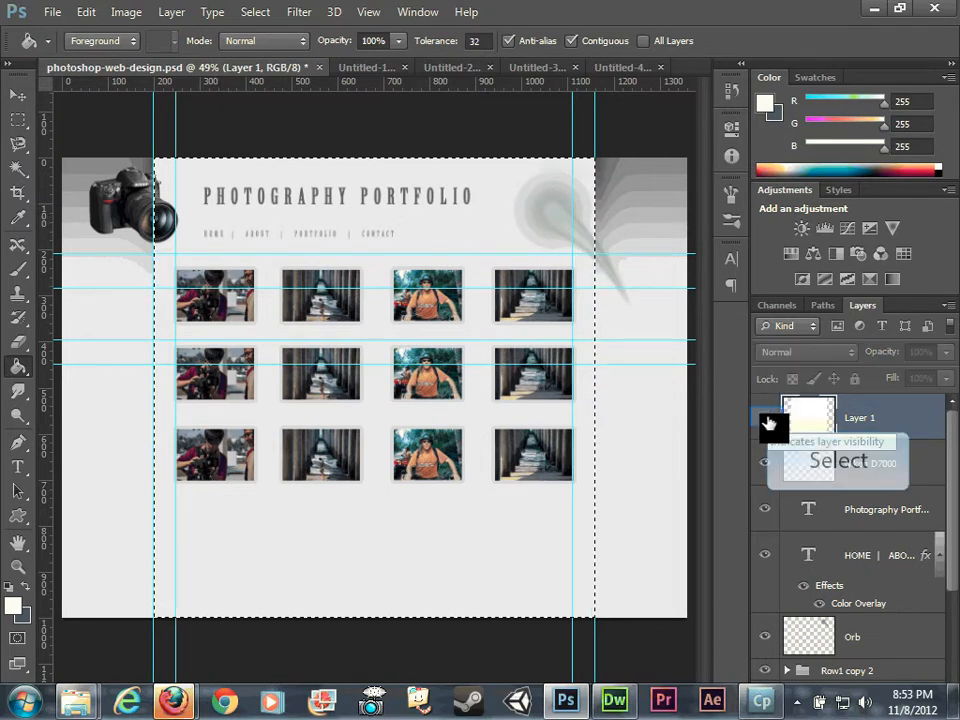
pyautogui.click(352, 389)
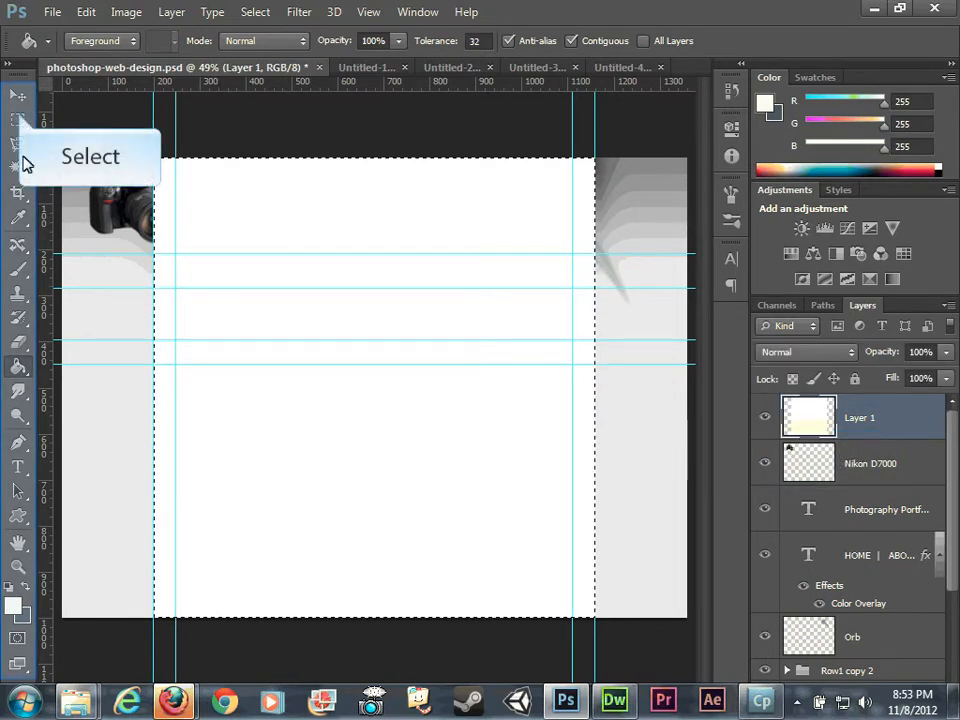
# Step: Marquee-select the full-width upper band of the page, about 1356 × 355 px, and copy it merged with the white layer visible
pyautogui.click(18, 119)
pyautogui.moveTo(62, 158); pyautogui.dragTo(686, 320)
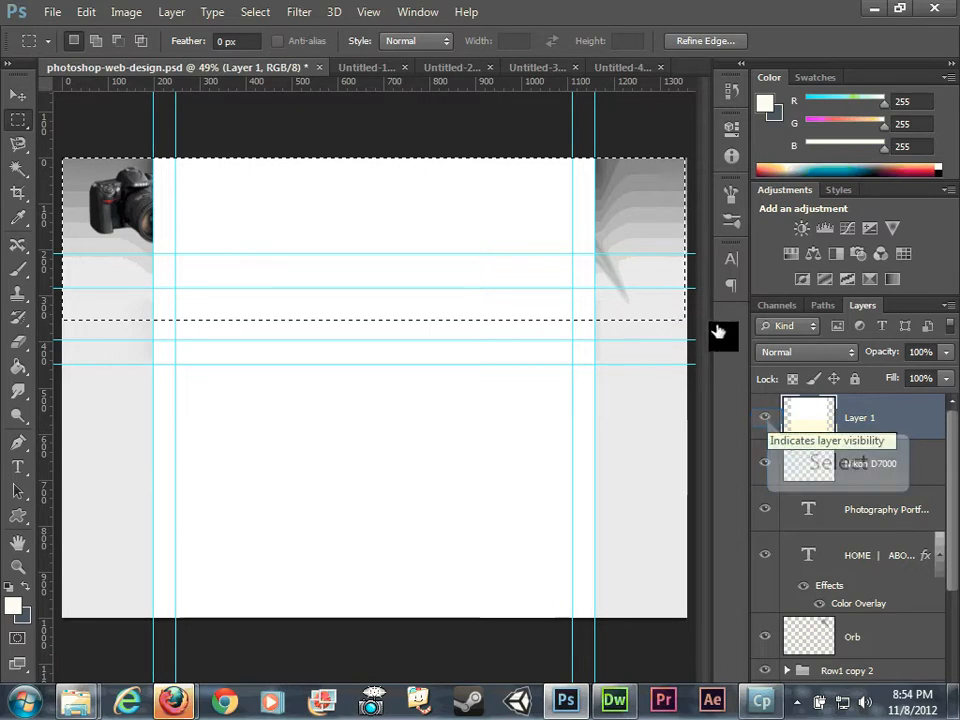
pyautogui.click(770, 426)
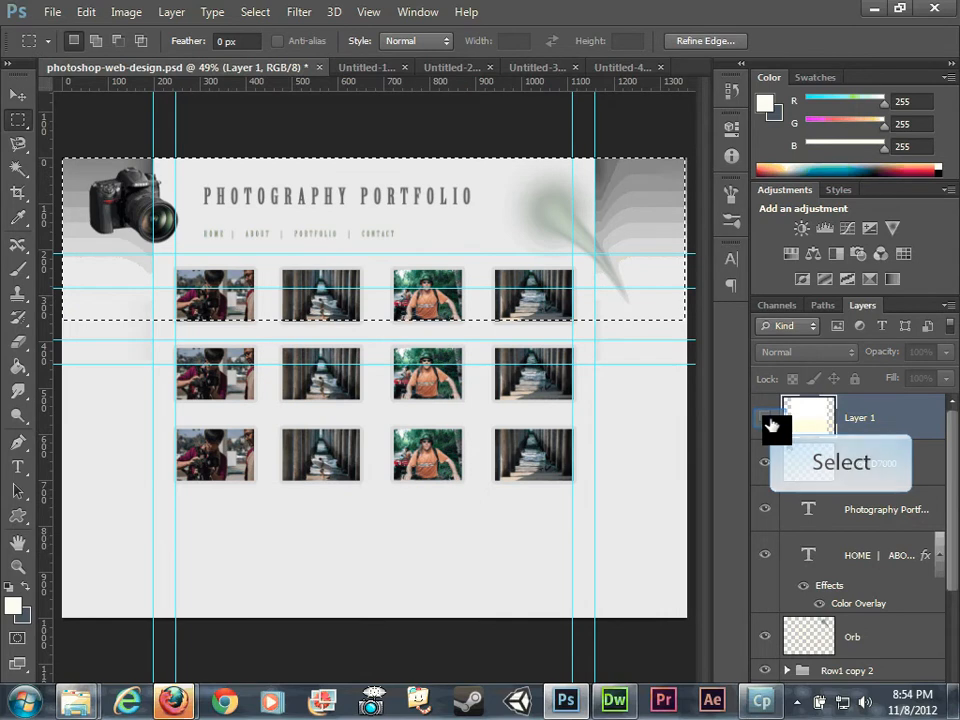
pyautogui.click(770, 426)
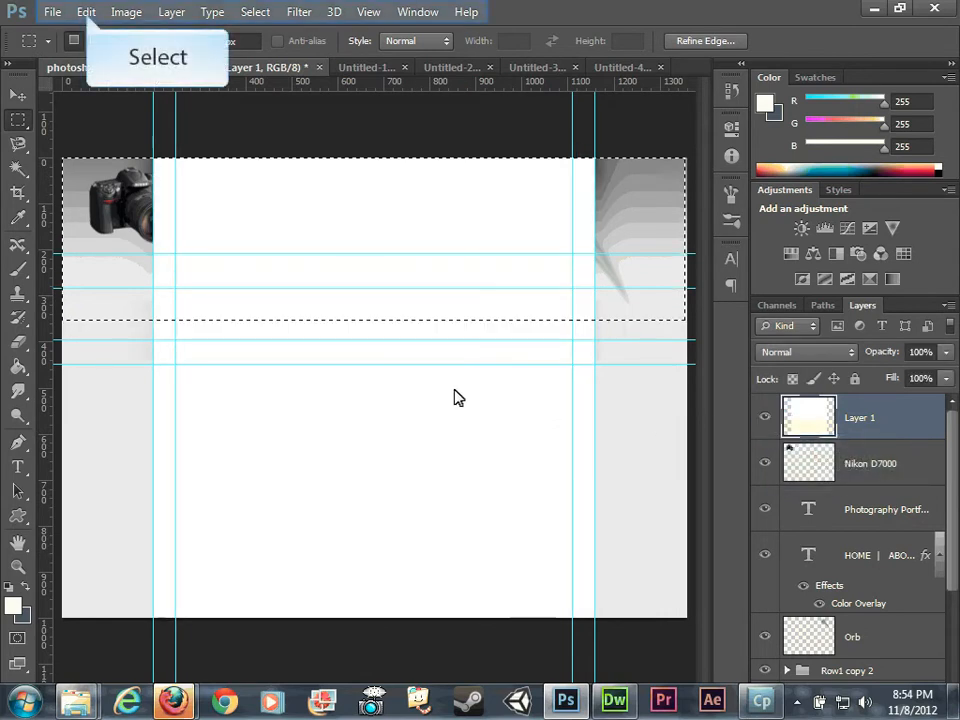
pyautogui.click(88, 14)
pyautogui.click(154, 156)
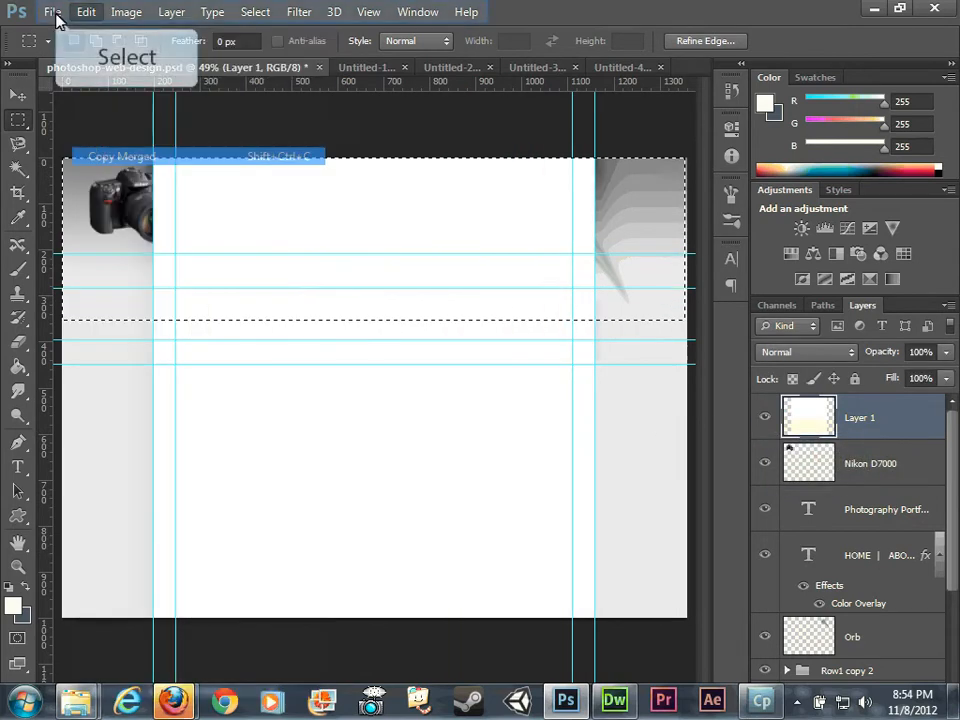
# Step: Create a new 1356 × 355 px document from the Clipboard preset and paste the copied upper band into it
pyautogui.click(52, 12)
pyautogui.click(80, 34)
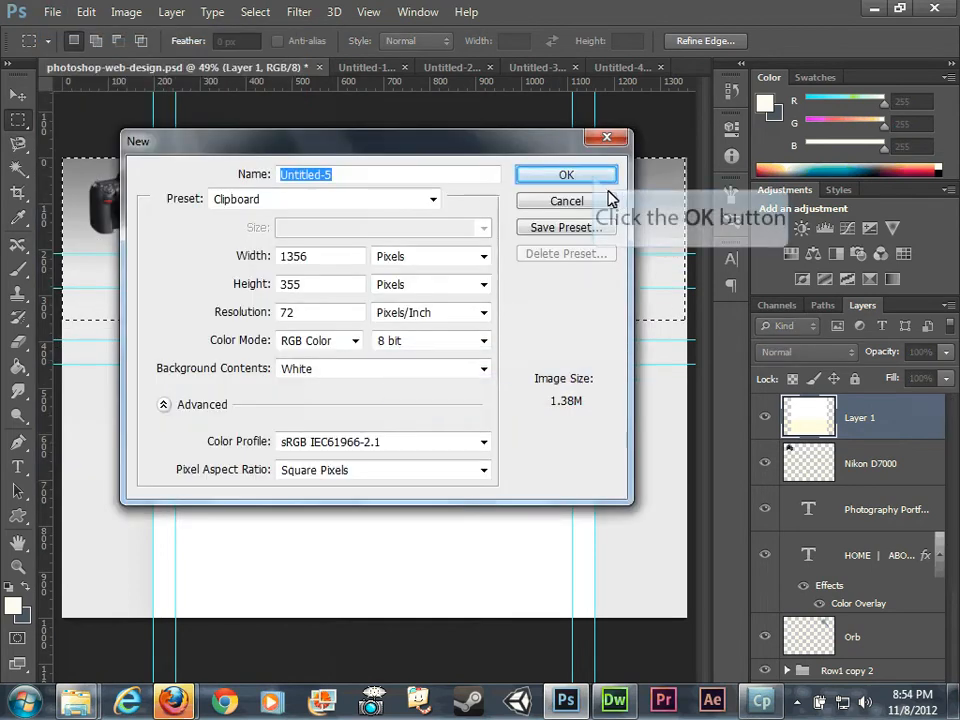
pyautogui.click(597, 180)
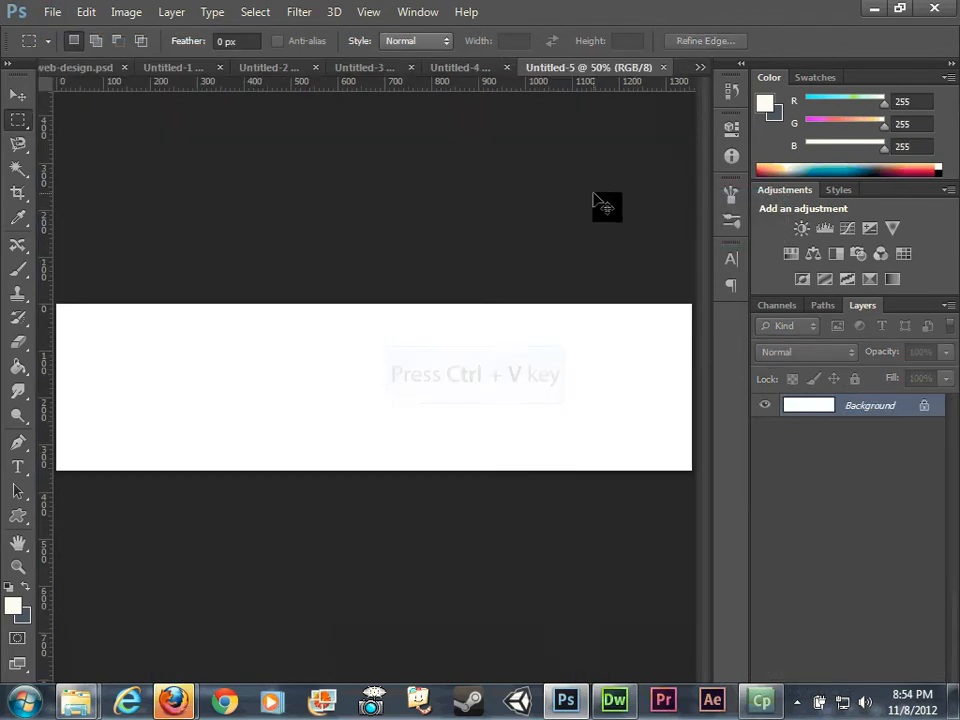
pyautogui.hotkey('ctrl', 'v')
# Step: Paste the copied band and save it for web as the JPEG wrapper.jpg in the images folder
pyautogui.click(52, 12)
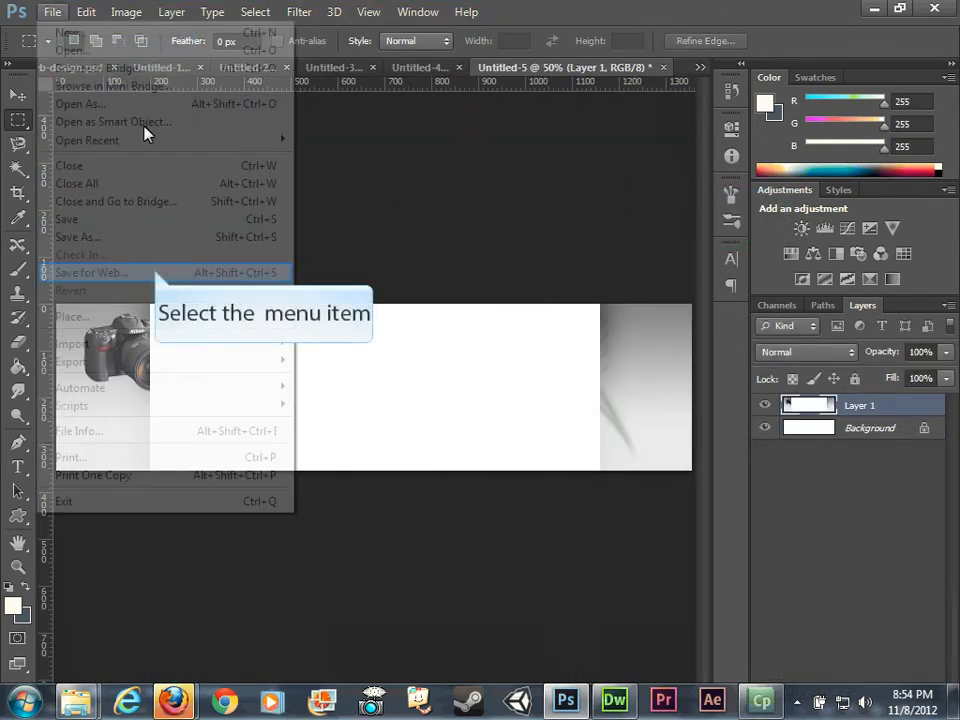
pyautogui.click(156, 272)
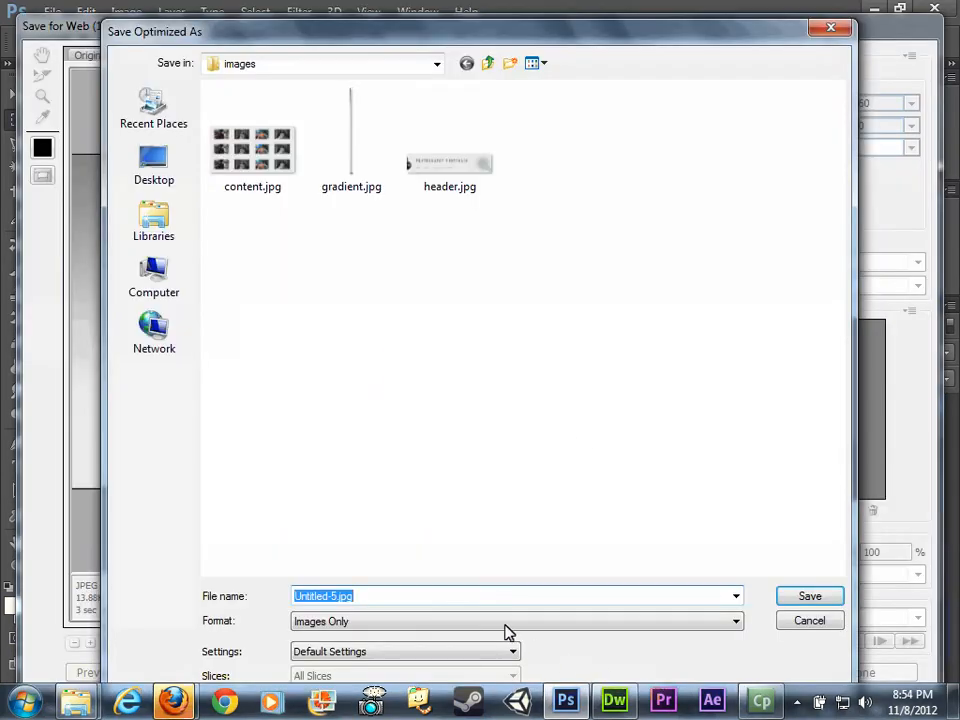
pyautogui.moveTo(336, 39); pyautogui.dragTo(546, 176)
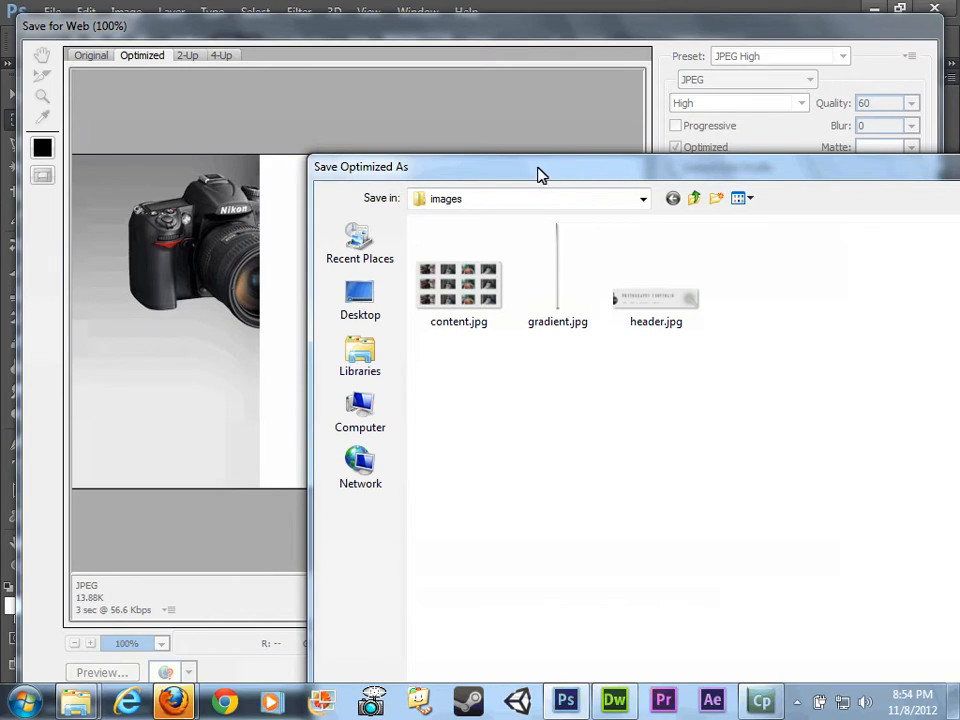
pyautogui.moveTo(419, 174); pyautogui.dragTo(257, 49)
pyautogui.moveTo(380, 602); pyautogui.dragTo(254, 604)
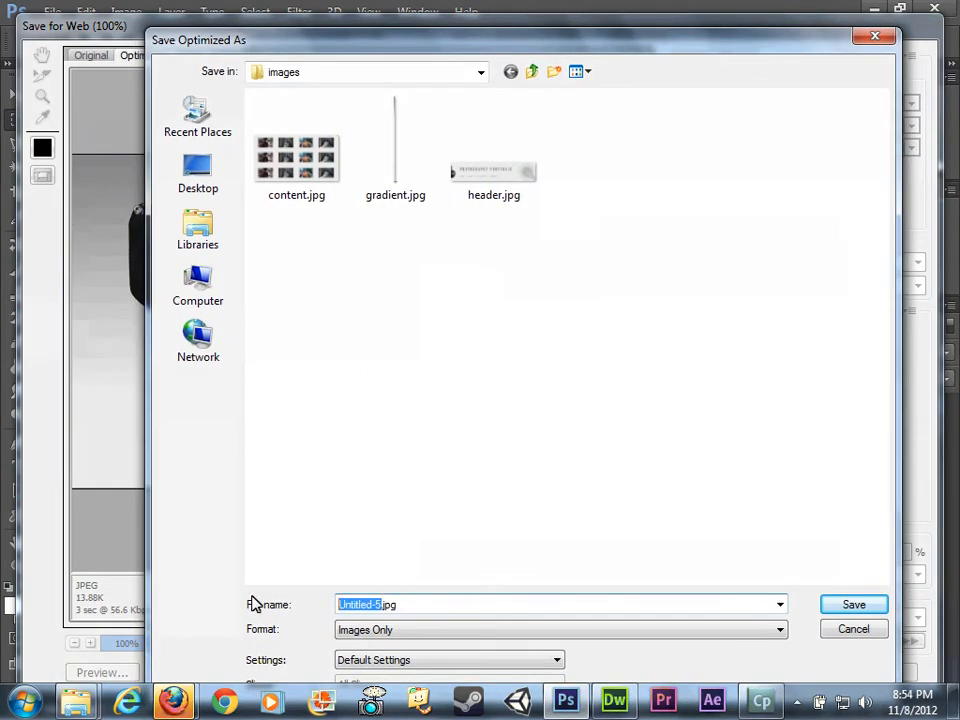
pyautogui.write('wrapper')
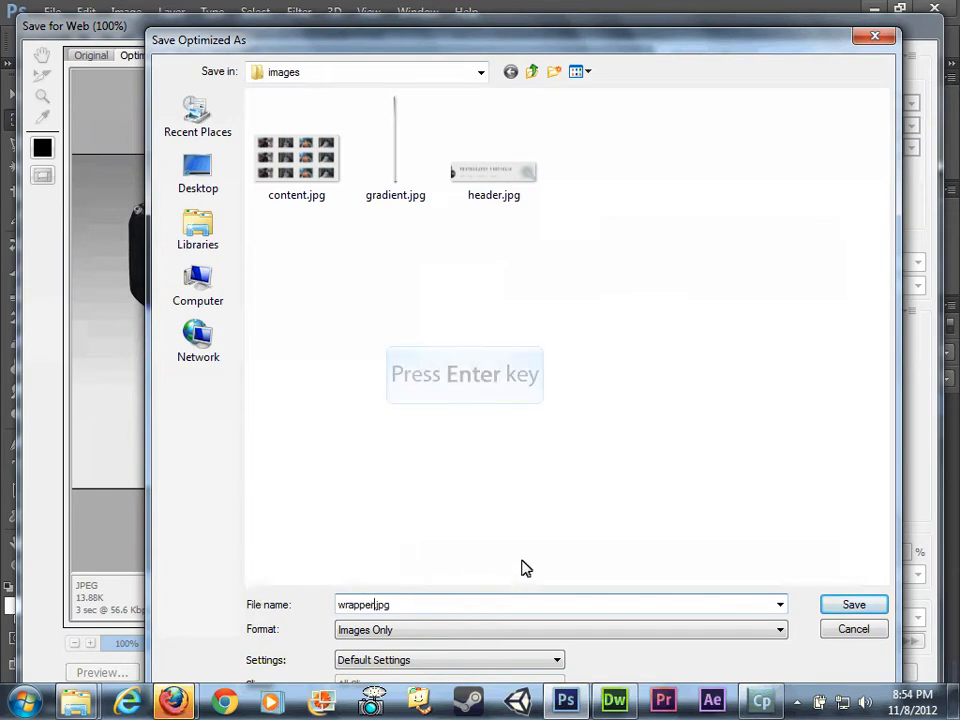
pyautogui.press('Return')
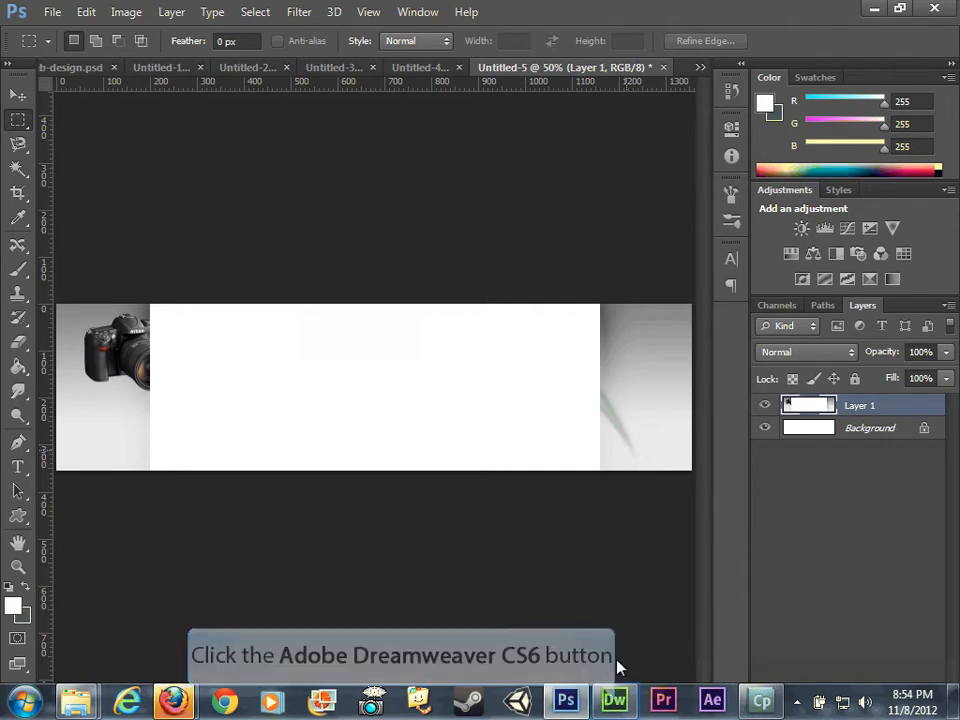
# Step: Switch to Dreamweaver and create a blank HTML page with the "1 column fixed, centered, header and footer" layout and its CSS in a new file
pyautogui.click(617, 703)
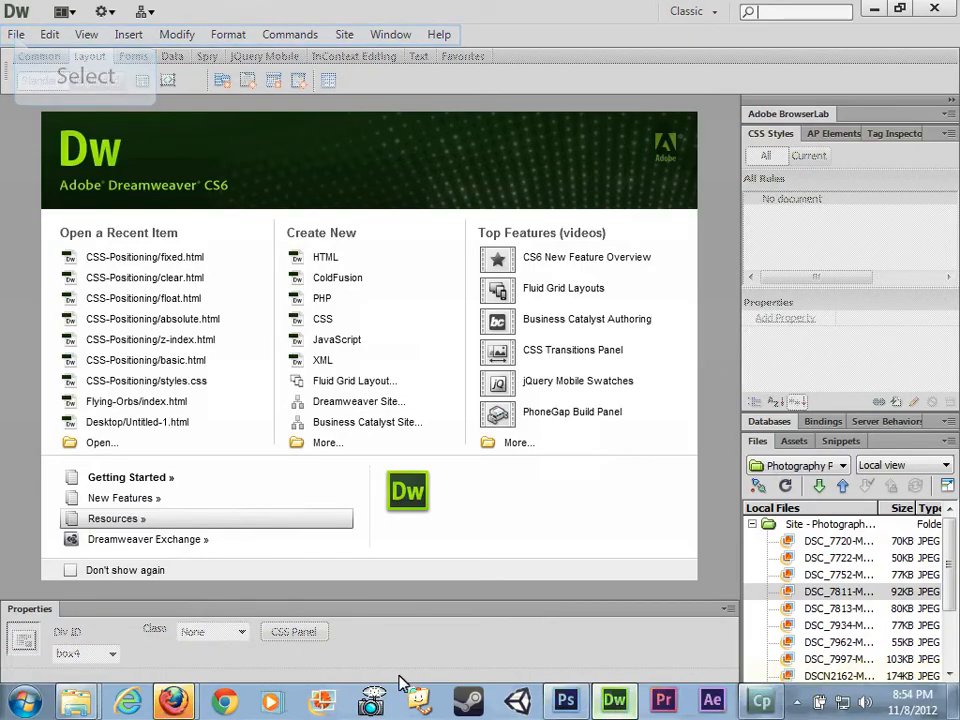
pyautogui.click(15, 35)
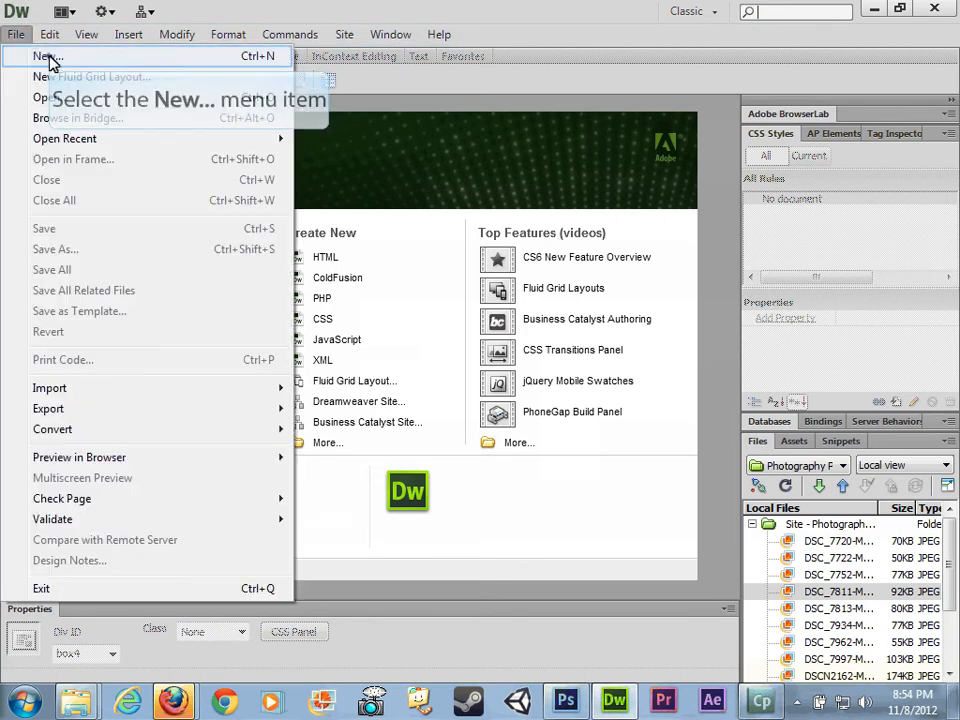
pyautogui.click(40, 57)
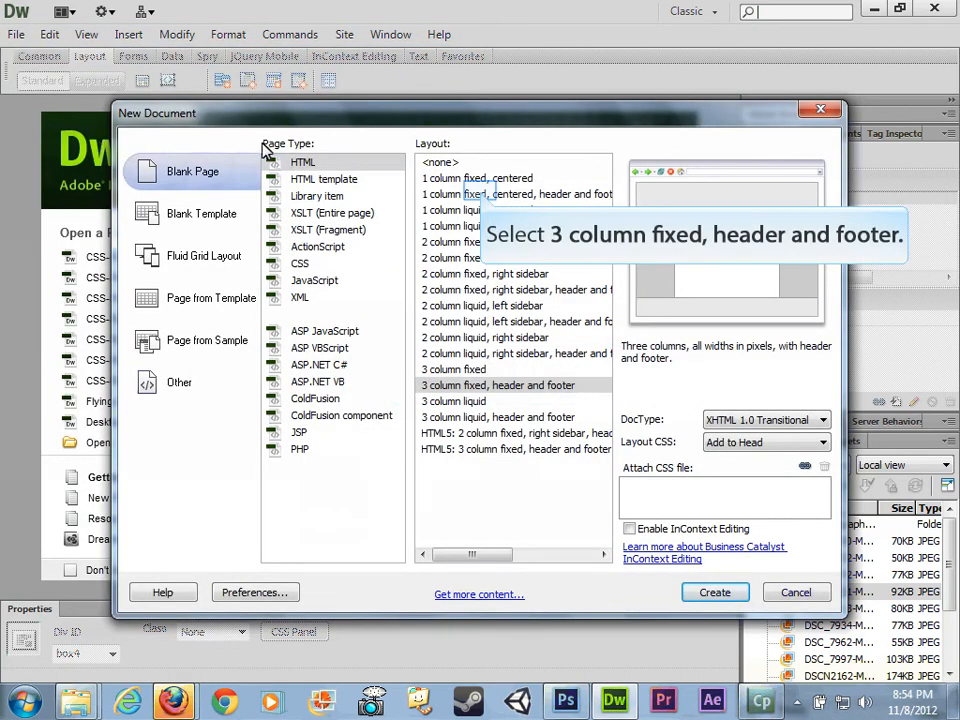
pyautogui.click(483, 195)
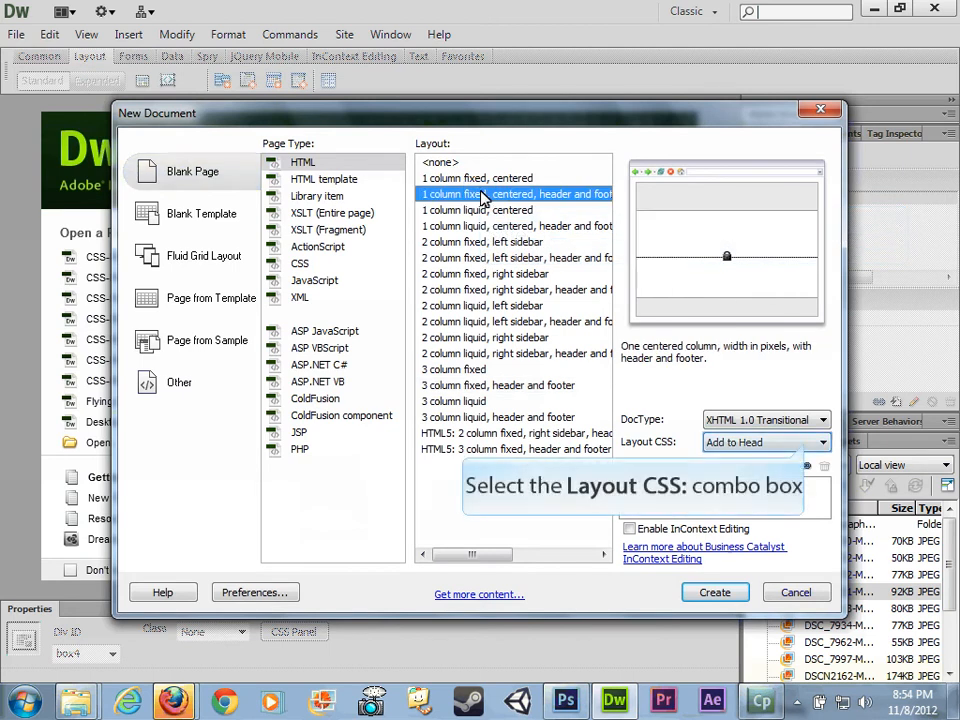
pyautogui.click(810, 447)
pyautogui.click(785, 470)
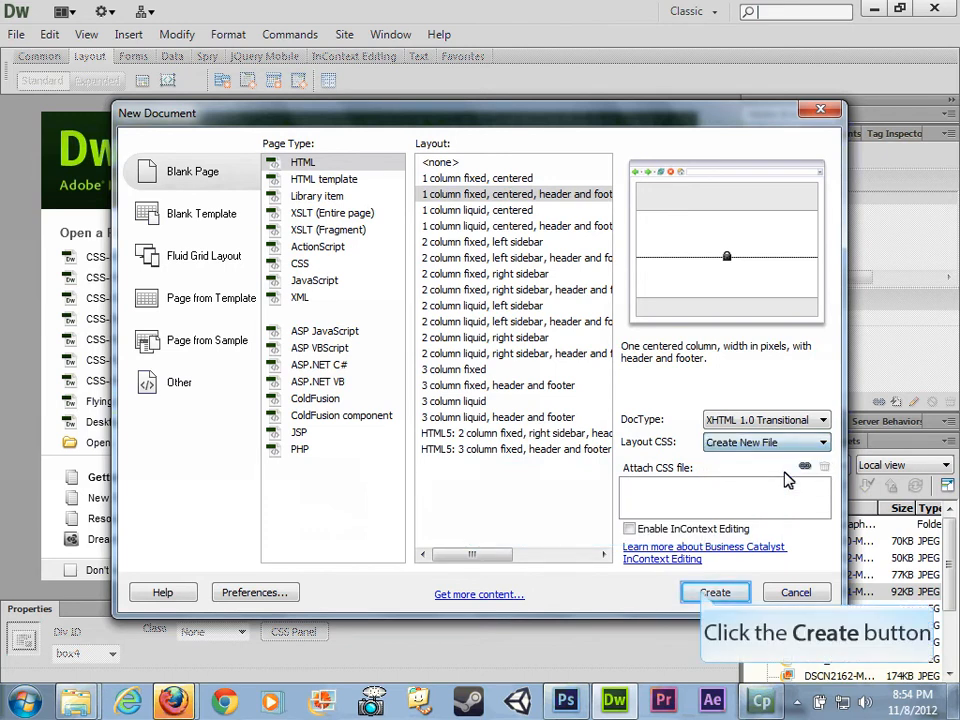
pyautogui.click(713, 593)
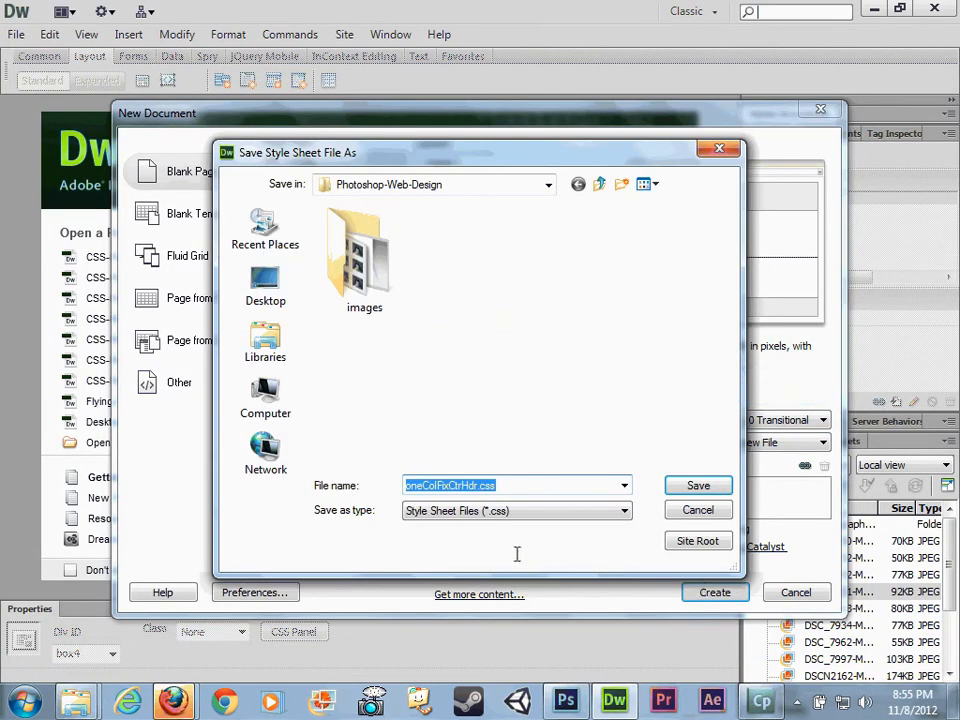
# Step: Save the layout's style sheet as styles.css in the Photoshop-Web-Design folder
pyautogui.moveTo(477, 485); pyautogui.dragTo(311, 484)
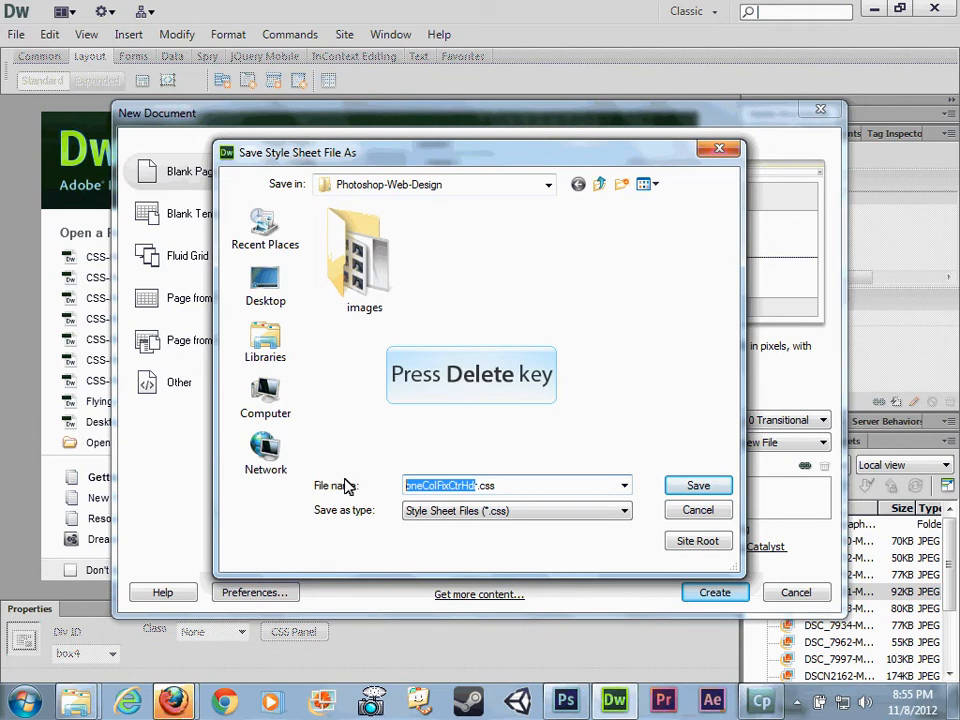
pyautogui.press('Delete')
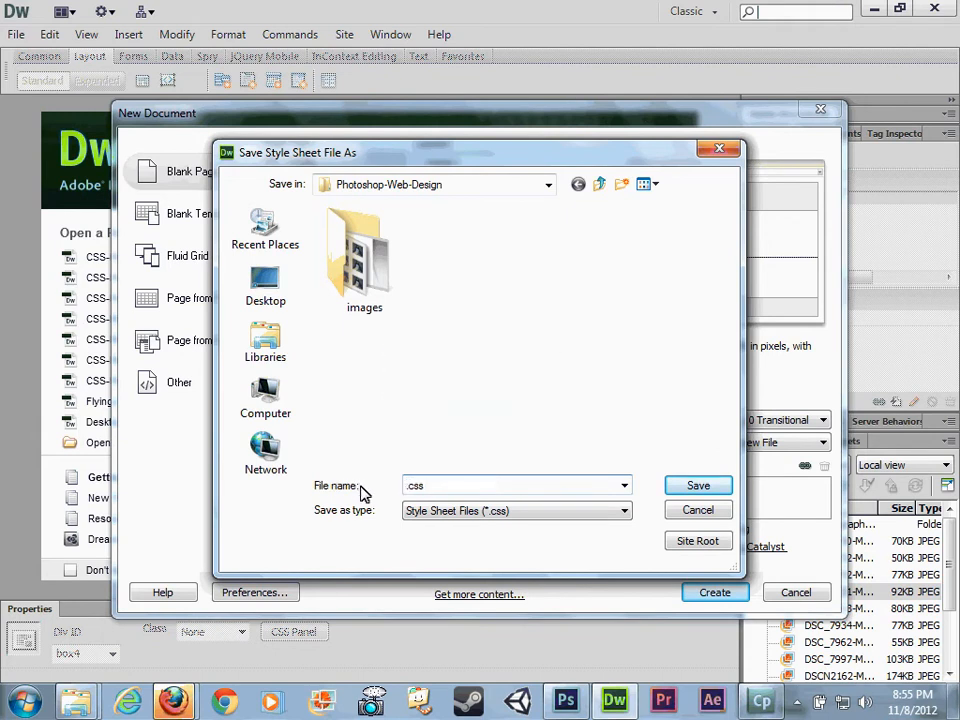
pyautogui.write('styles')
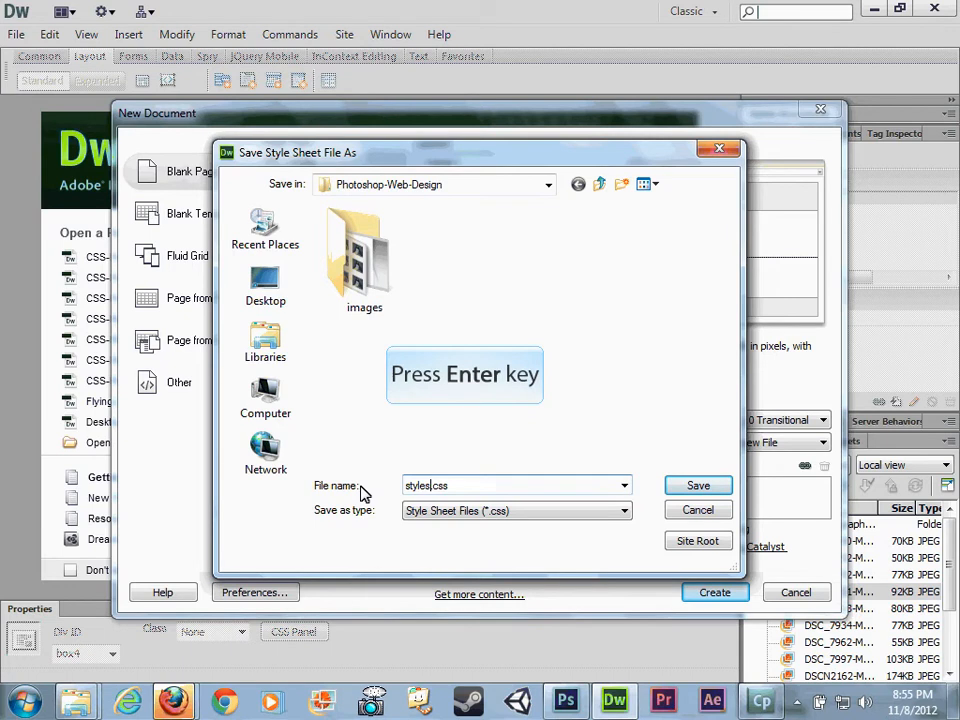
pyautogui.press('Return')
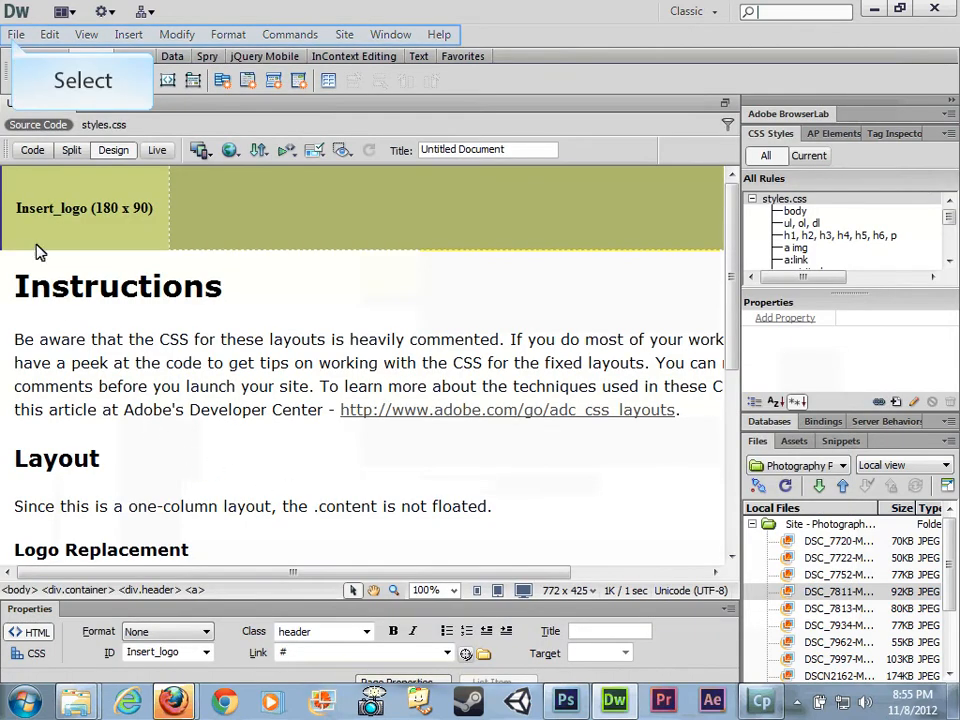
# Step: Save the new page as portfolio.html in the Photoshop-Web-Design folder
pyautogui.click(14, 37)
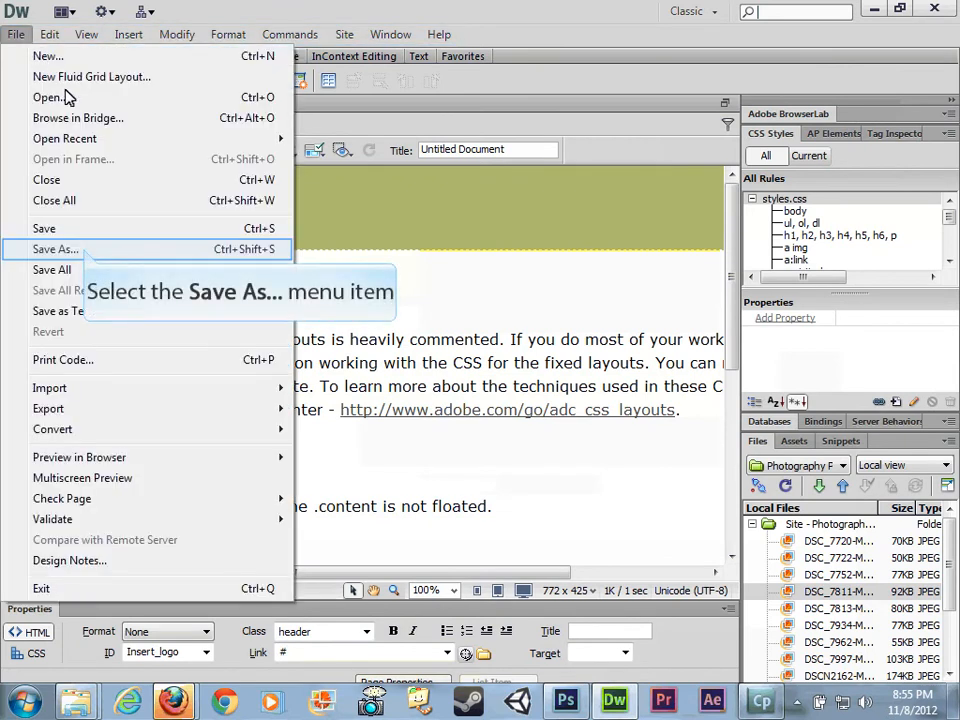
pyautogui.click(85, 250)
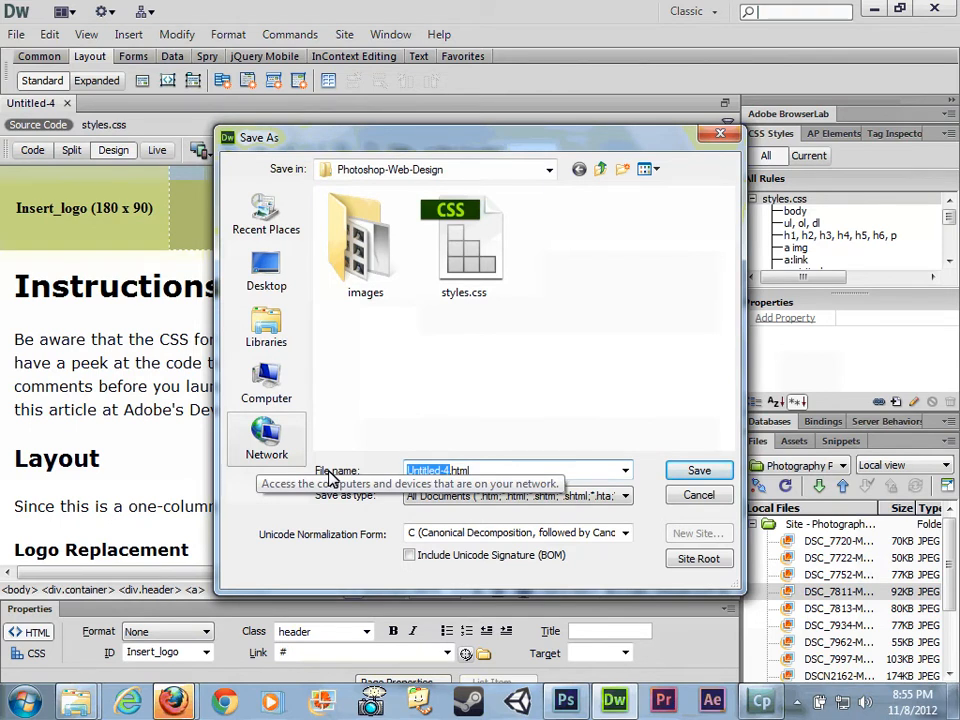
pyautogui.write('portfolio')
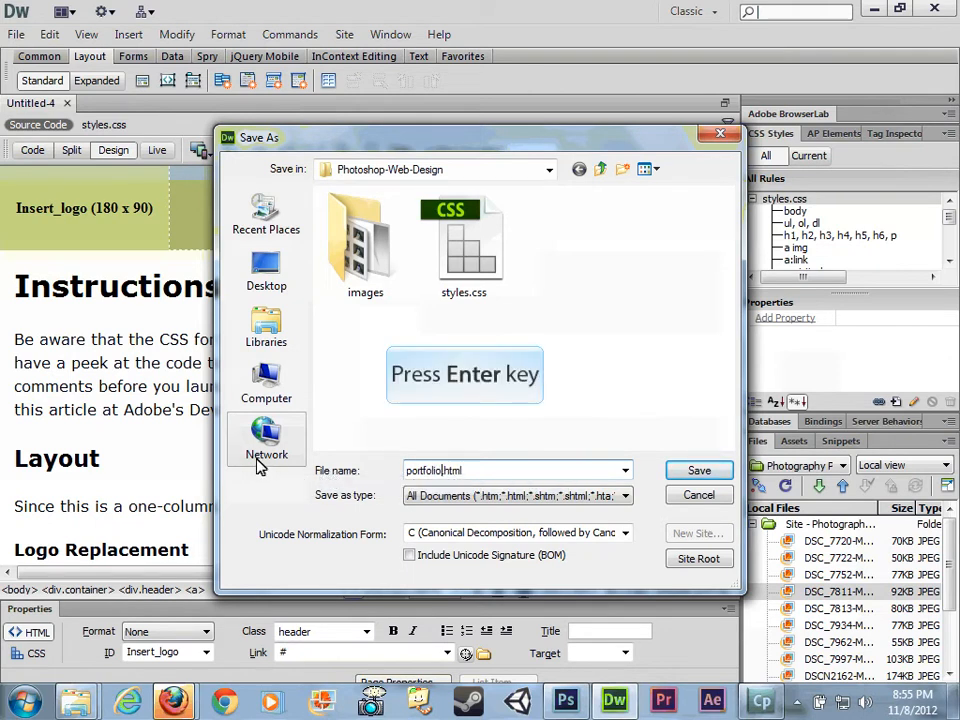
pyautogui.press('Return')
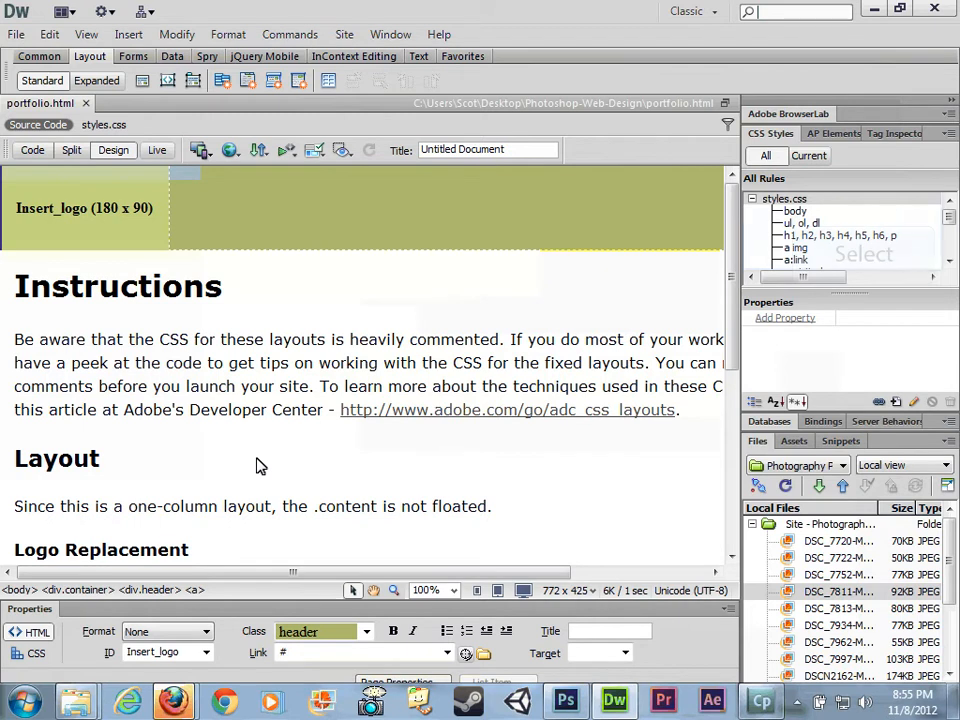
# Step: Edit the body rule in styles.css to use images/gradient.jpg as the background image with repeat-x
pyautogui.click(796, 212)
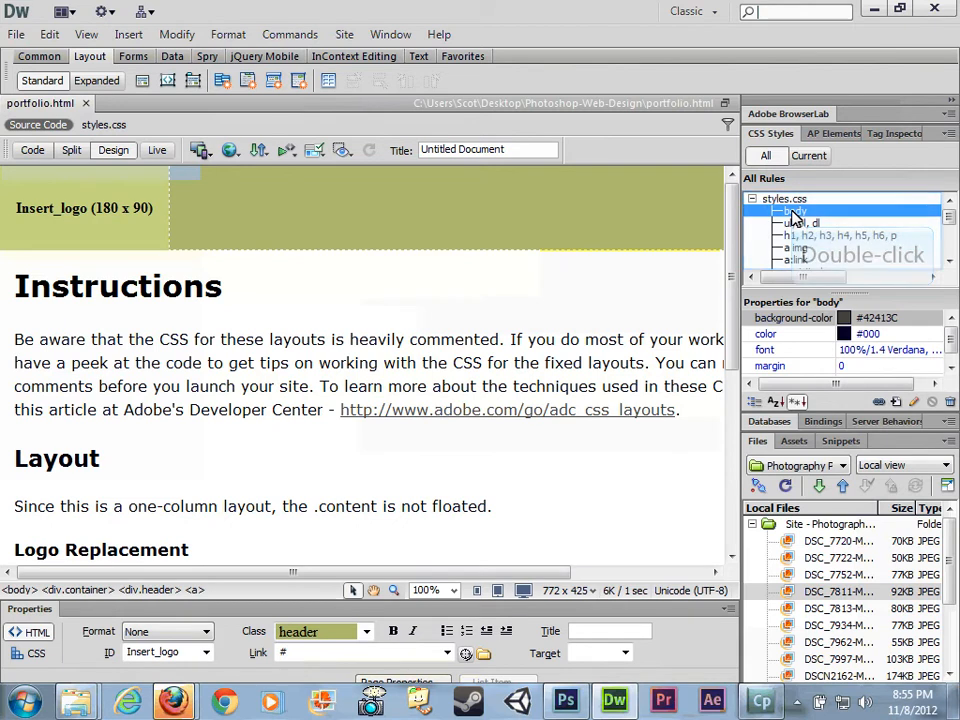
pyautogui.doubleClick(793, 214)
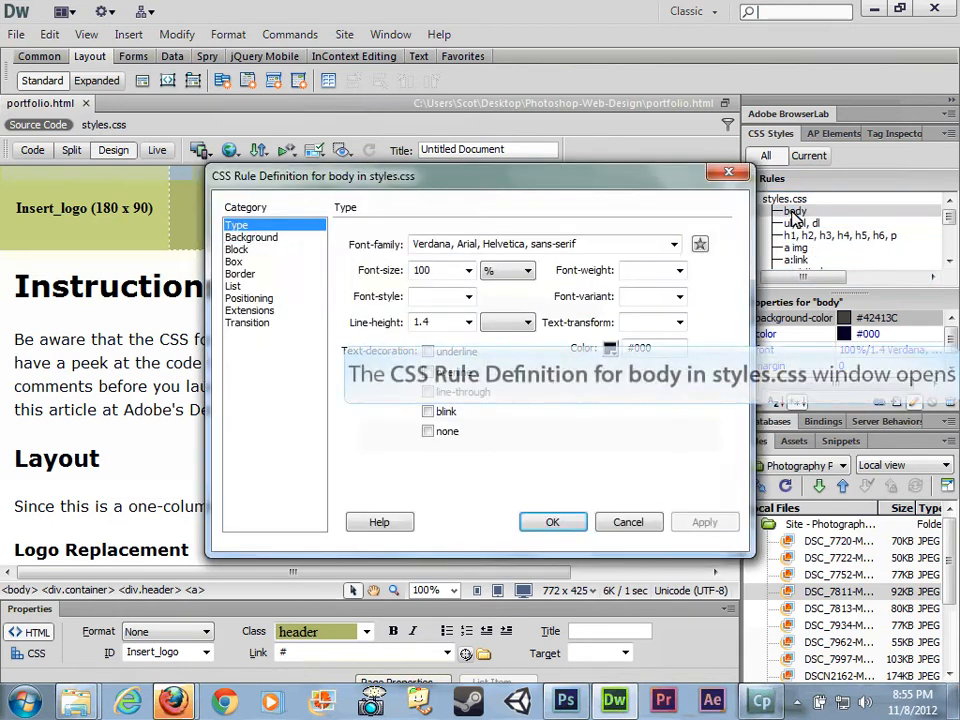
pyautogui.click(251, 239)
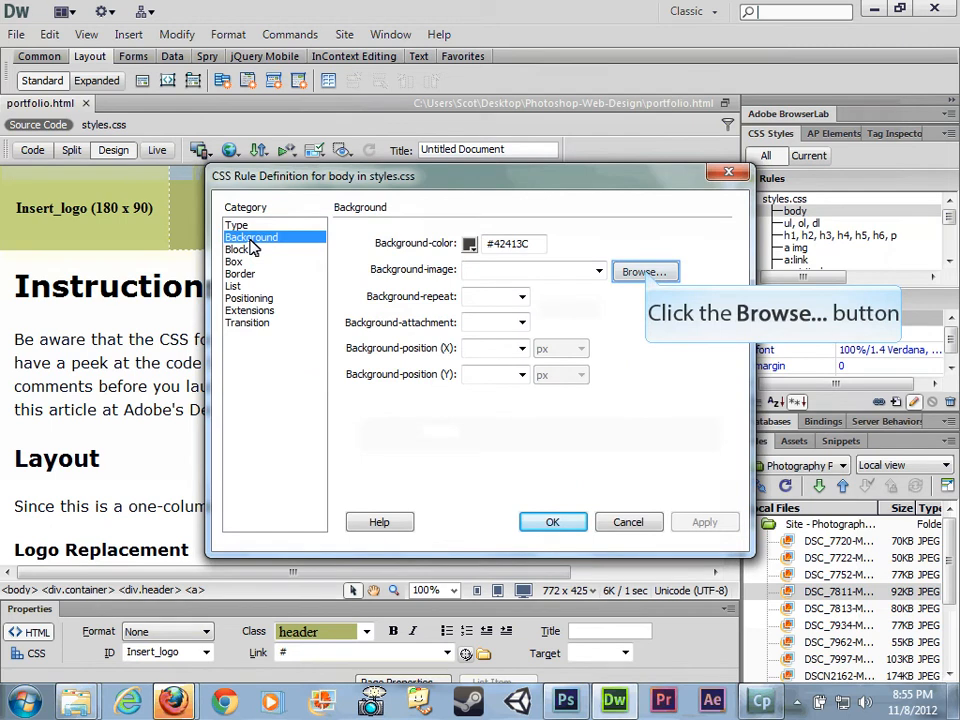
pyautogui.click(644, 271)
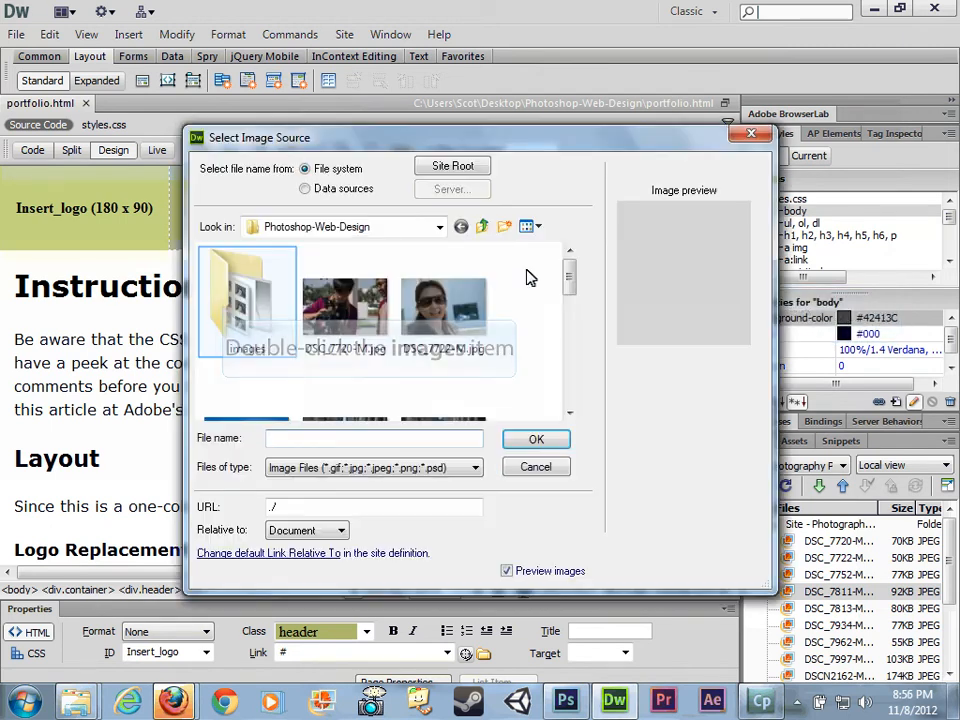
pyautogui.doubleClick(225, 313)
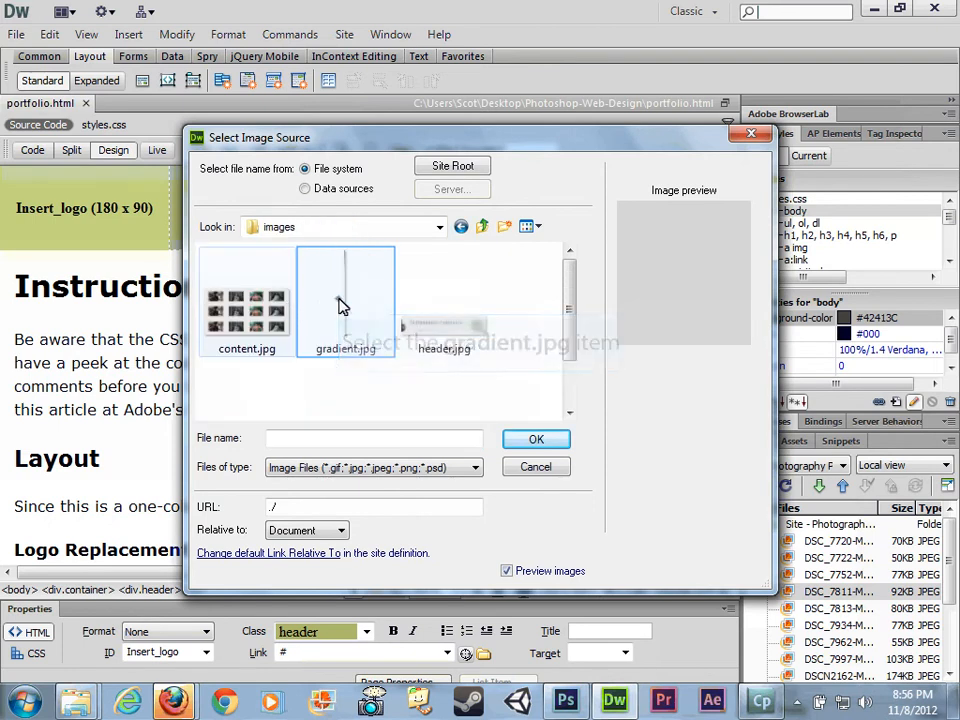
pyautogui.click(339, 306)
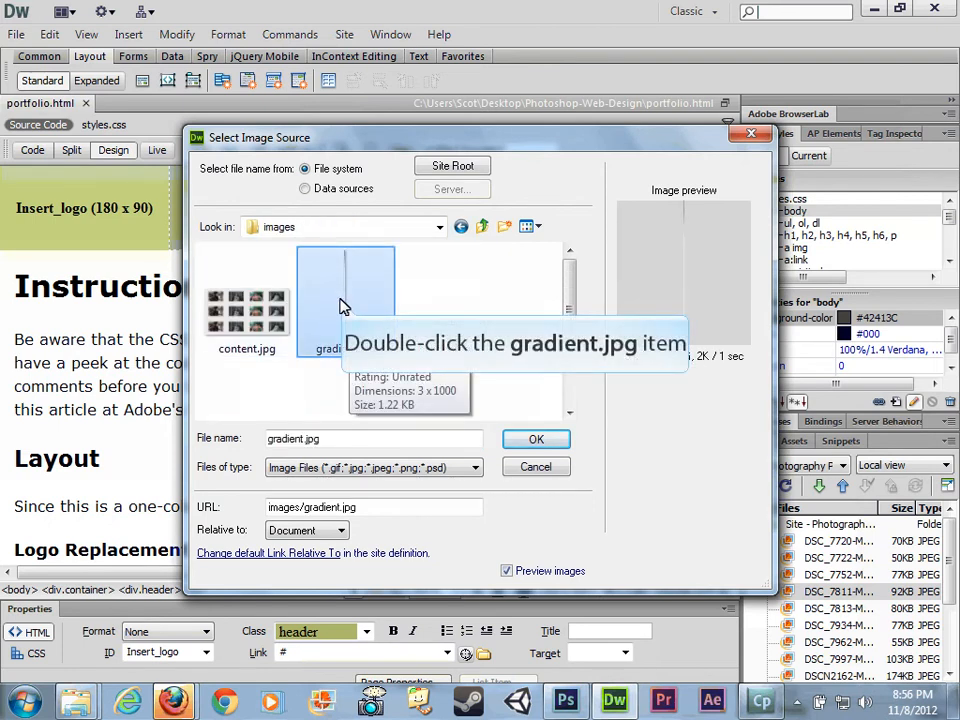
pyautogui.doubleClick(343, 306)
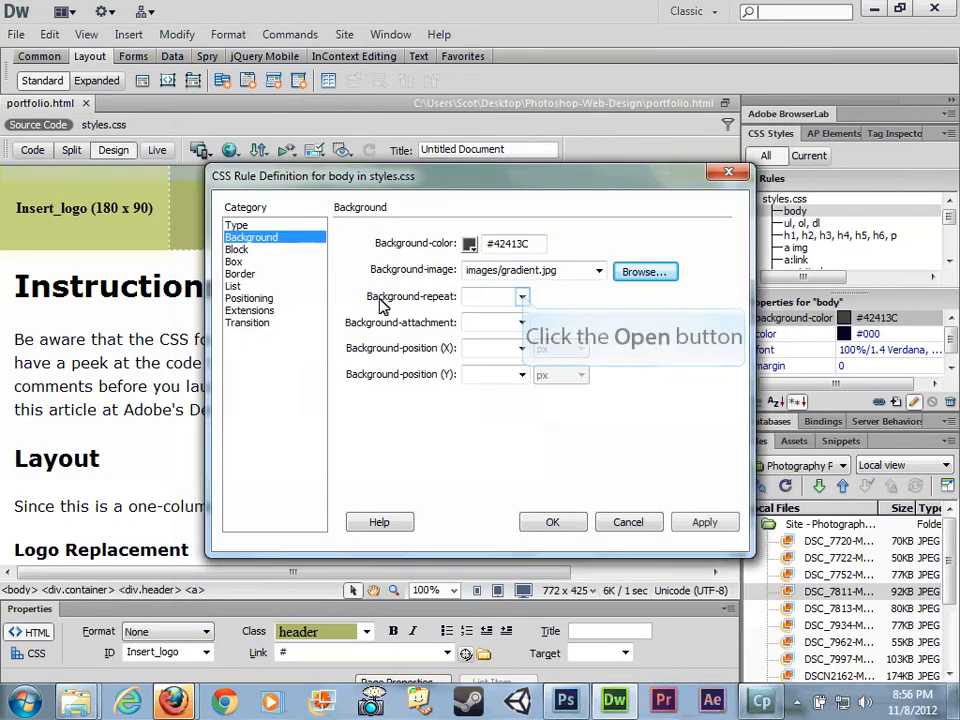
pyautogui.click(522, 297)
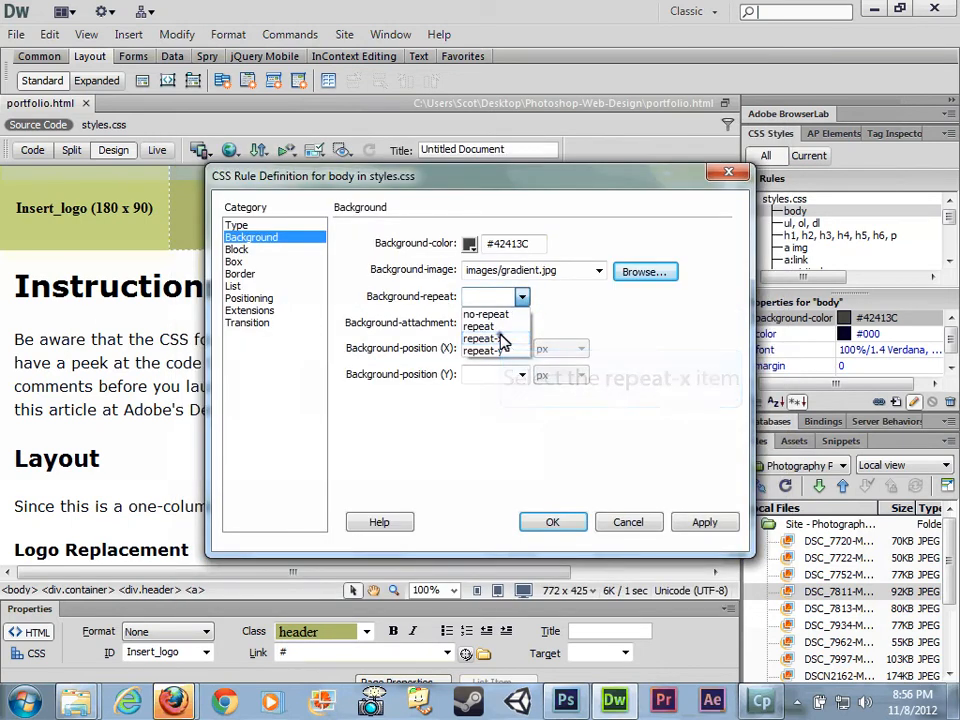
pyautogui.click(500, 339)
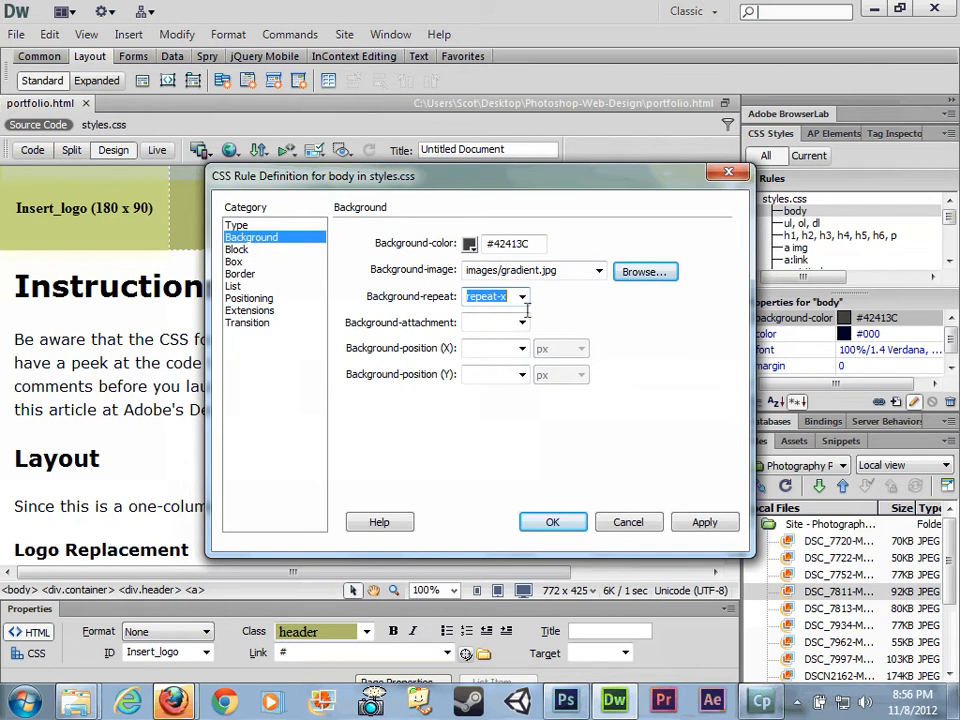
# Step: Switch to Photoshop and bring up the narrow gradient strip document Untitled-2
pyautogui.doubleClick(536, 243)
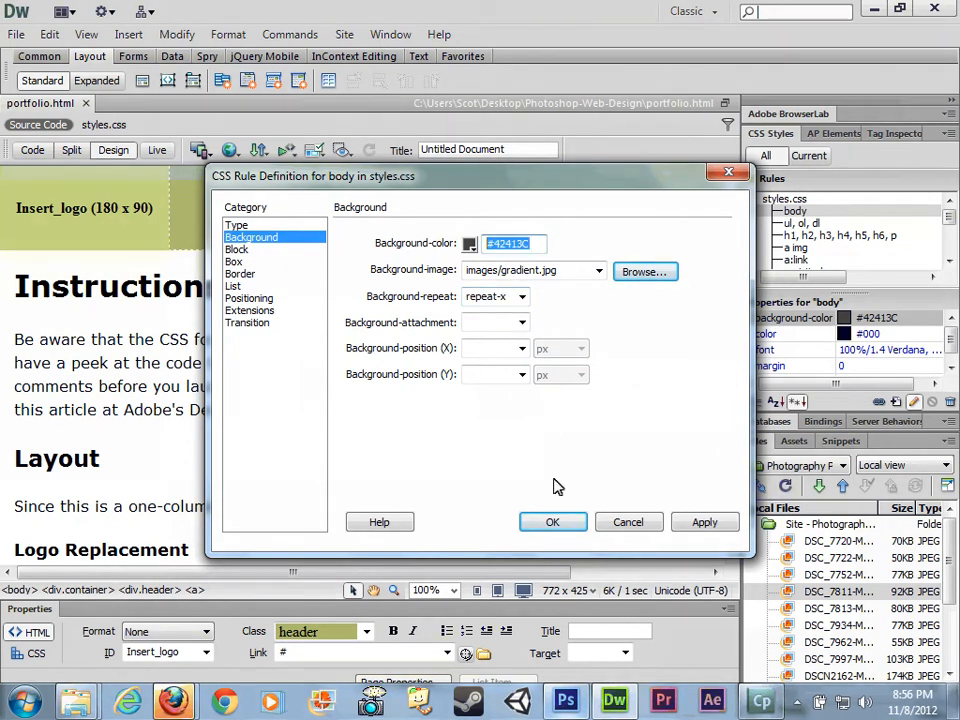
pyautogui.click(570, 702)
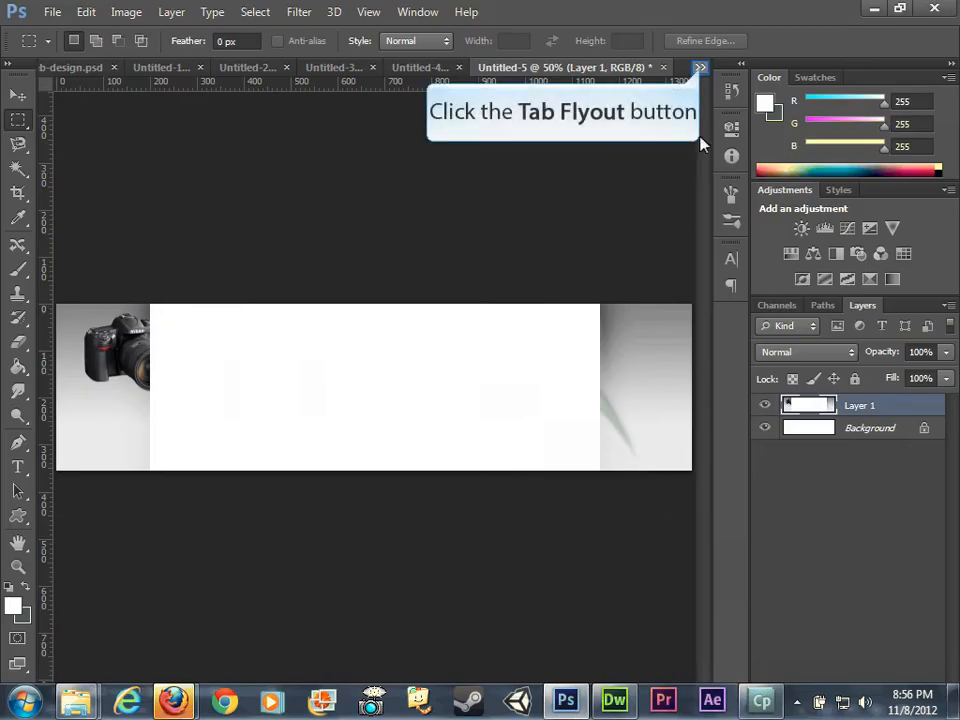
pyautogui.click(701, 69)
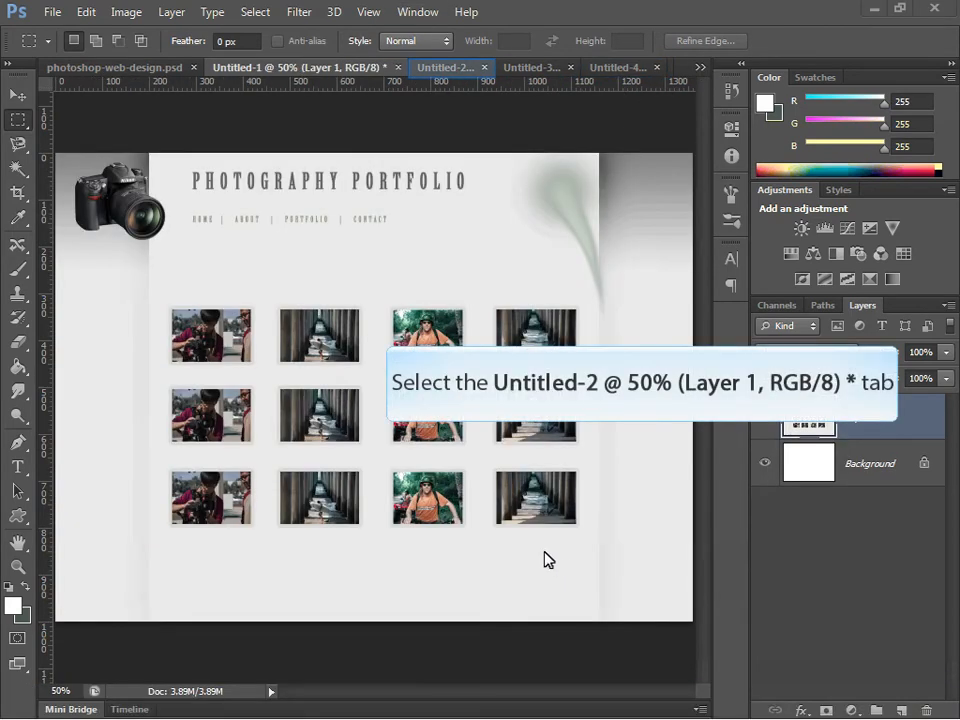
pyautogui.click(465, 67)
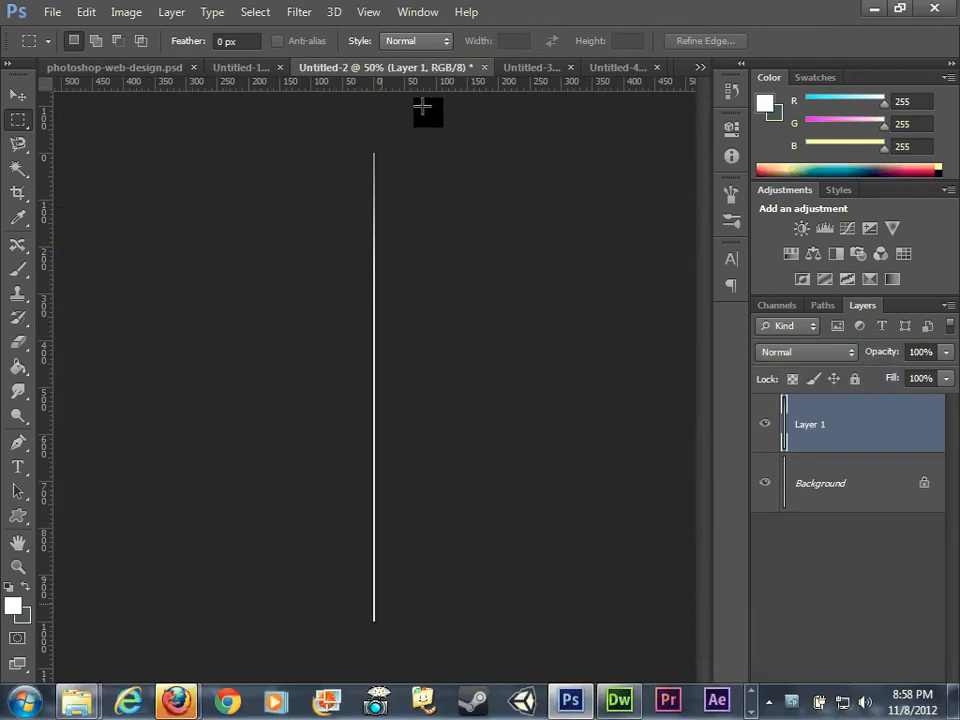
# Step: Sample the light gray at the lower end of the gradient strip as the foreground color with the Eyedropper
pyautogui.press('i')
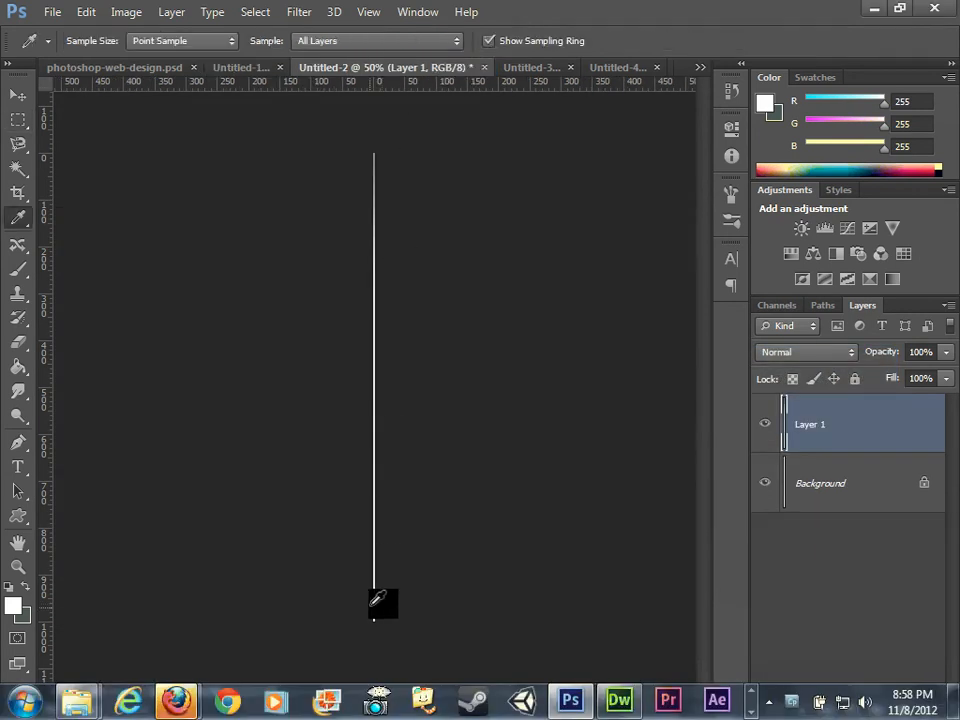
pyautogui.keyDown('ctrl'); pyautogui.click(377, 618); pyautogui.keyUp('ctrl')
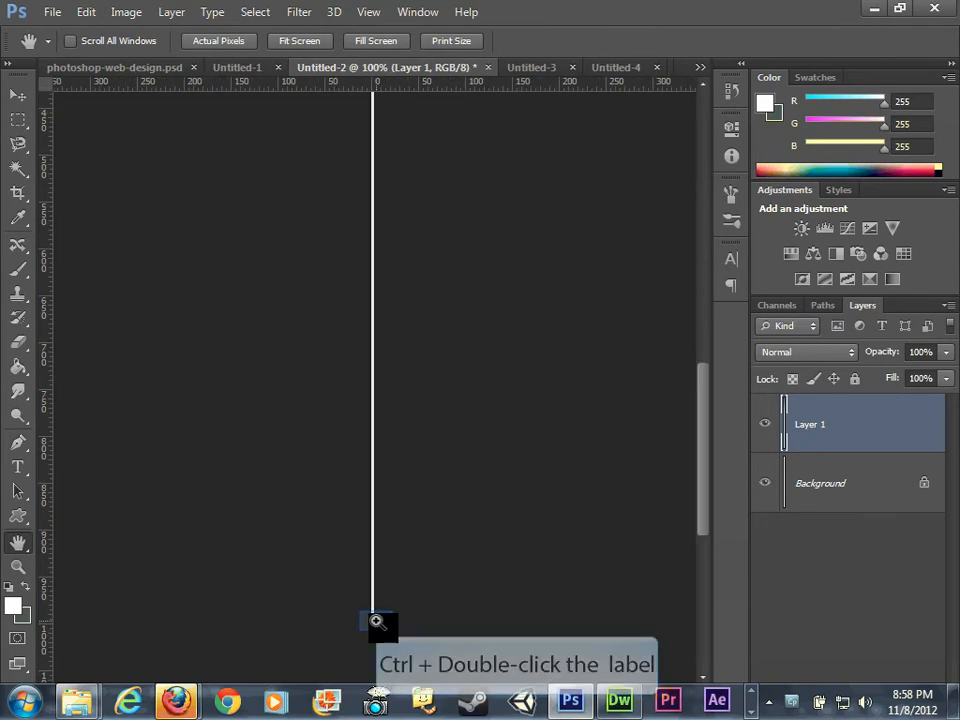
pyautogui.keyDown('ctrl'); pyautogui.click(376, 621); pyautogui.keyUp('ctrl')
pyautogui.keyDown('ctrl'); pyautogui.click(374, 621); pyautogui.keyUp('ctrl')
pyautogui.keyDown('ctrl'); pyautogui.click(371, 621); pyautogui.keyUp('ctrl')
pyautogui.keyDown('ctrl'); pyautogui.click(369, 620); pyautogui.keyUp('ctrl')
pyautogui.keyDown('ctrl'); pyautogui.click(368, 620); pyautogui.keyUp('ctrl')
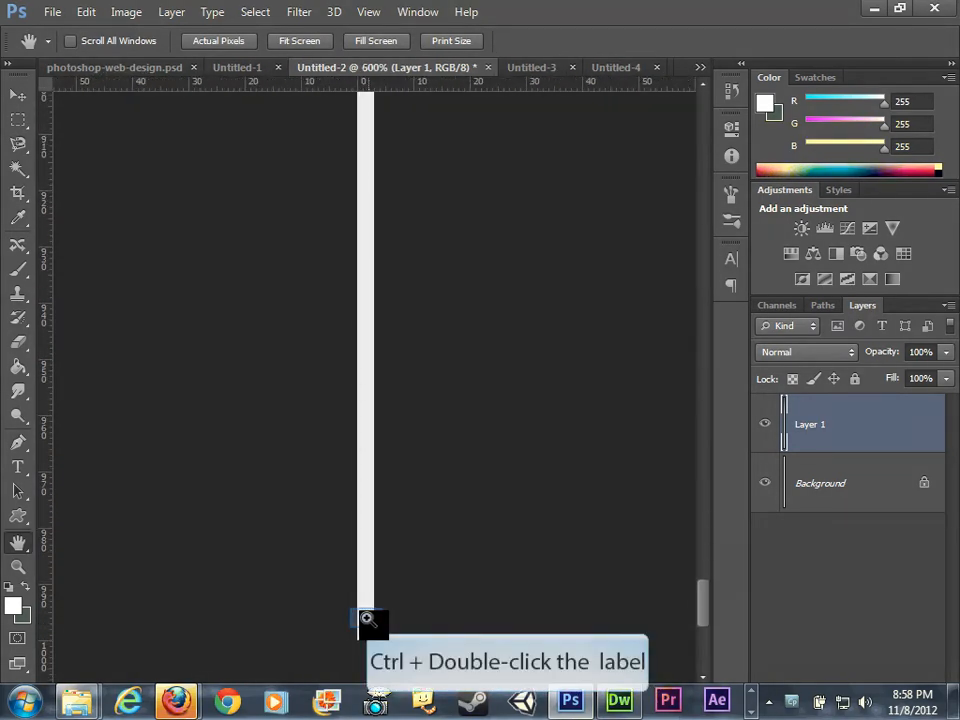
pyautogui.click(372, 622)
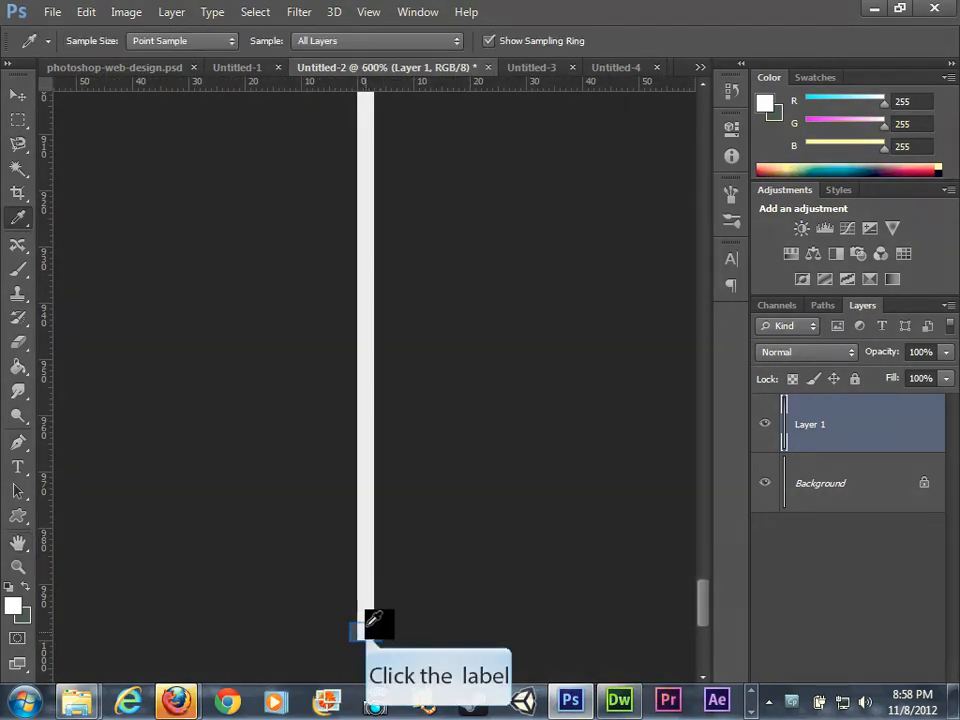
pyautogui.click(15, 605)
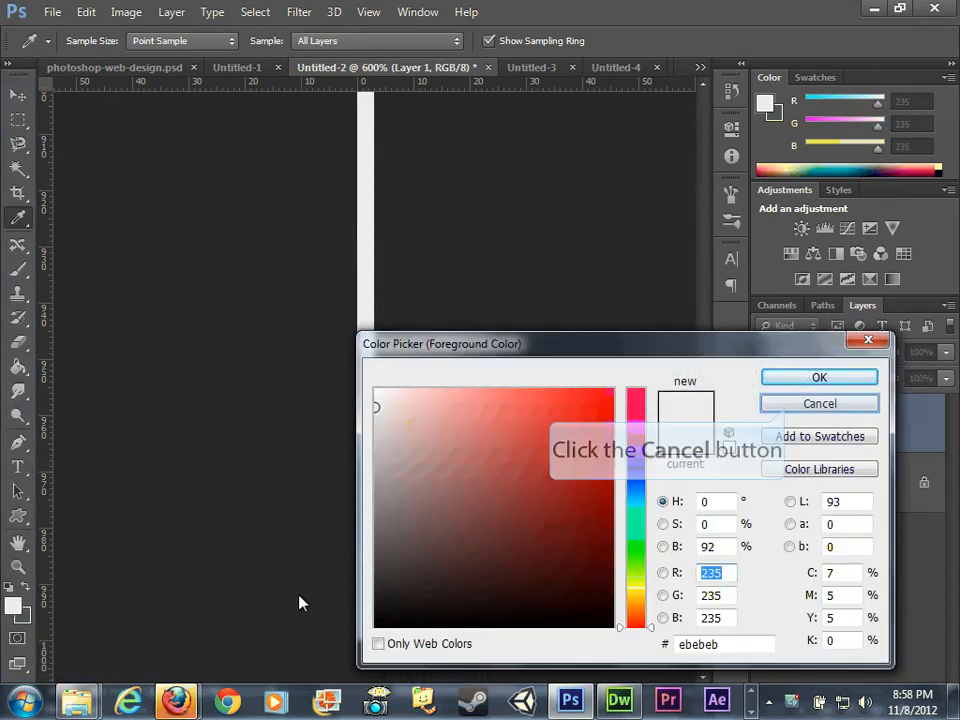
pyautogui.click(789, 405)
# Step: Inspect the strip's lowest pixels up close and copy the foreground color's hex code from the Color Picker
pyautogui.press('space')
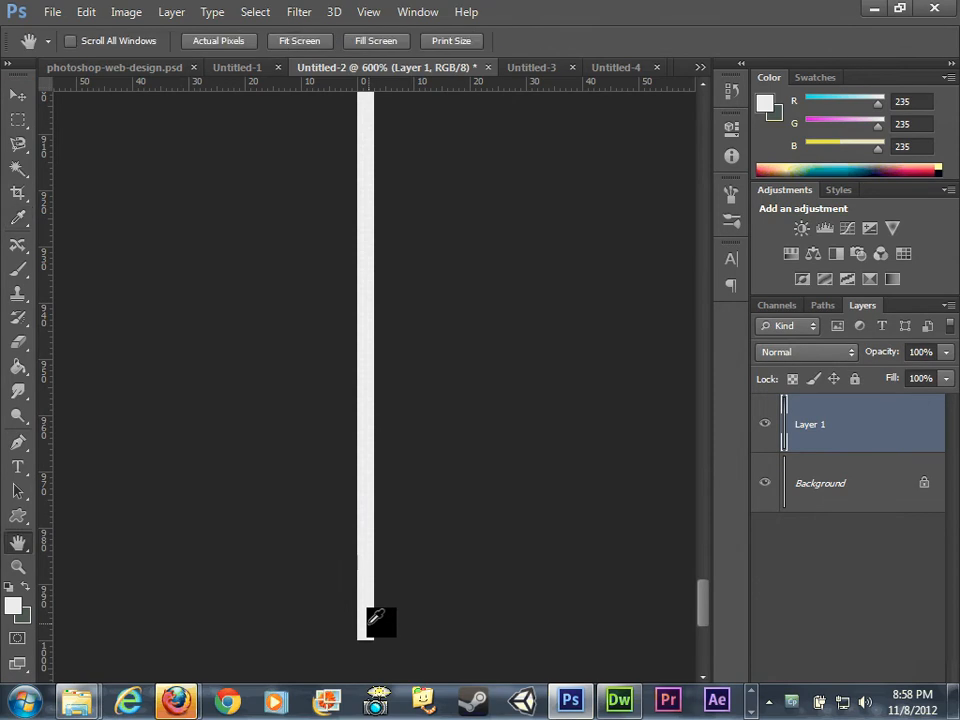
pyautogui.keyDown('ctrl'); pyautogui.click(367, 631); pyautogui.keyUp('ctrl')
pyautogui.keyDown('ctrl'); pyautogui.doubleClick(362, 631); pyautogui.keyUp('ctrl')
pyautogui.keyDown('ctrl'); pyautogui.click(363, 631); pyautogui.keyUp('ctrl')
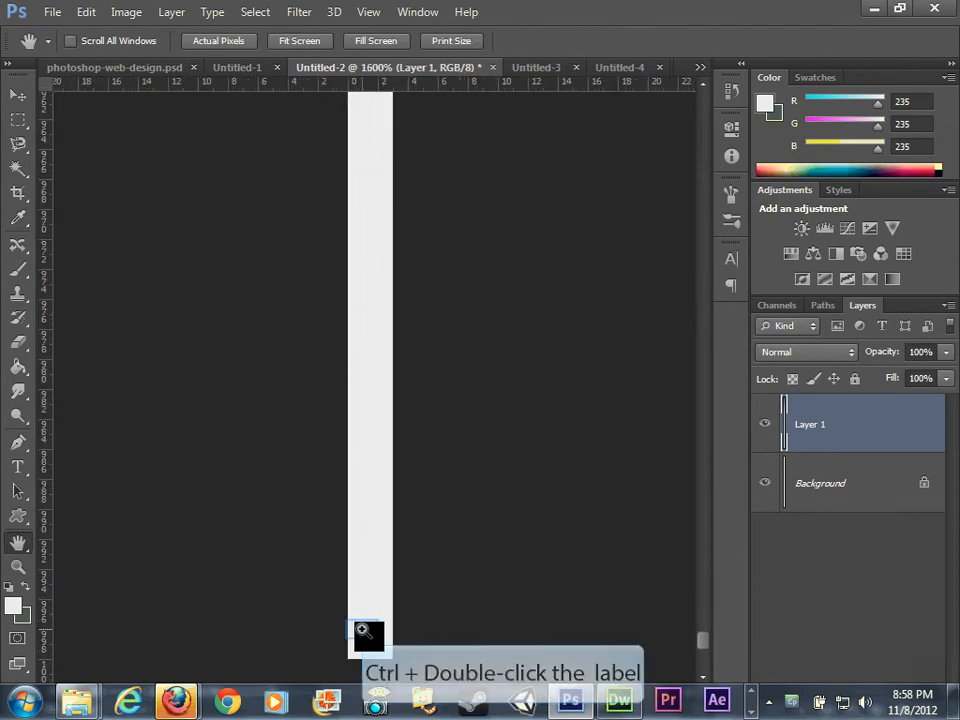
pyautogui.keyDown('ctrl'); pyautogui.click(363, 631); pyautogui.keyUp('ctrl')
pyautogui.moveTo(390, 642); pyautogui.dragTo(350, 342)
pyautogui.keyDown('ctrl'); pyautogui.click(354, 371); pyautogui.keyUp('ctrl')
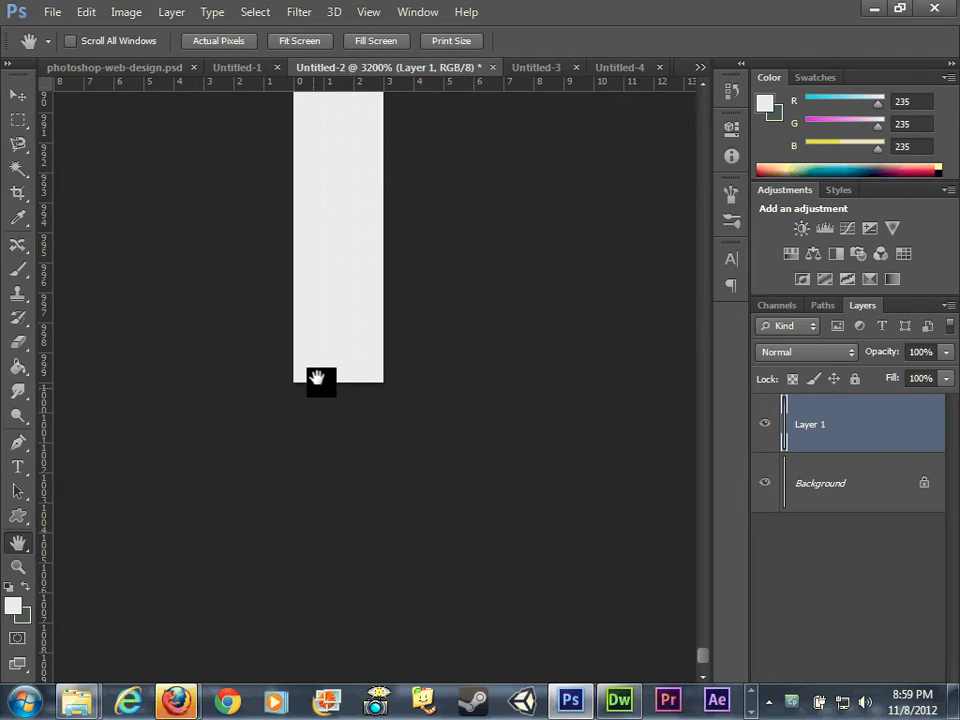
pyautogui.press('i')
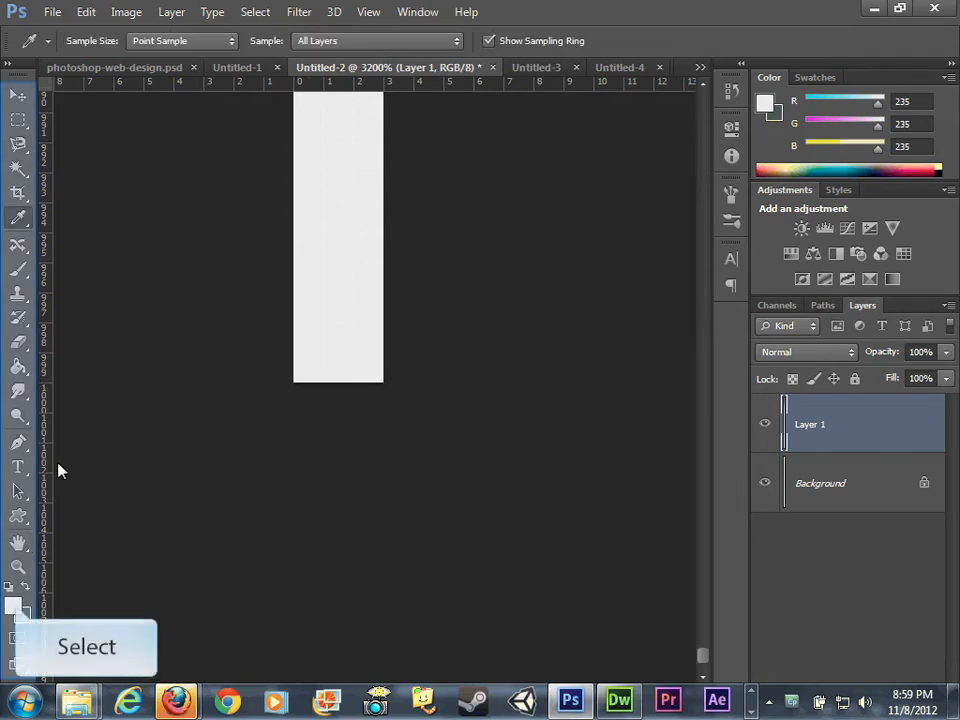
pyautogui.click(17, 607)
pyautogui.click(724, 645)
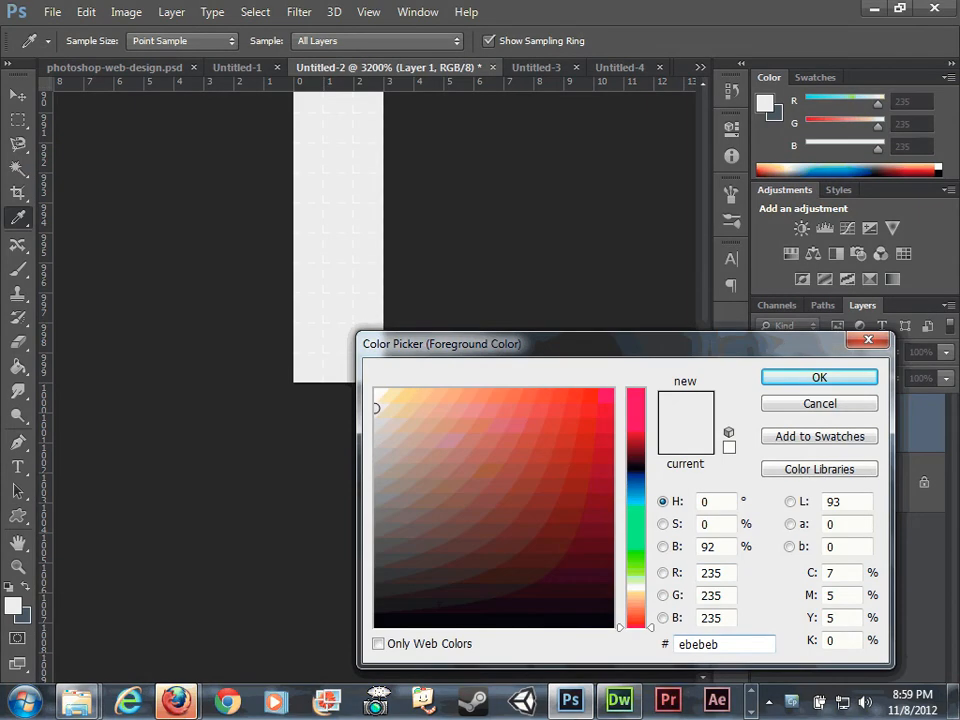
pyautogui.moveTo(731, 645); pyautogui.dragTo(632, 641)
pyautogui.hotkey('ctrl', 'c')
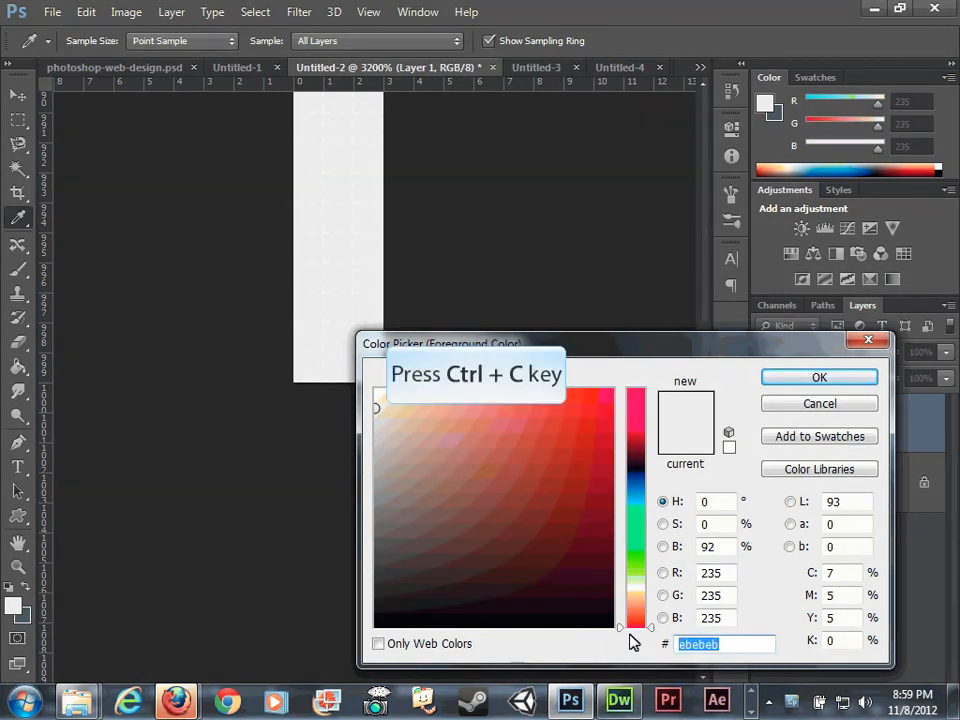
pyautogui.click(818, 404)
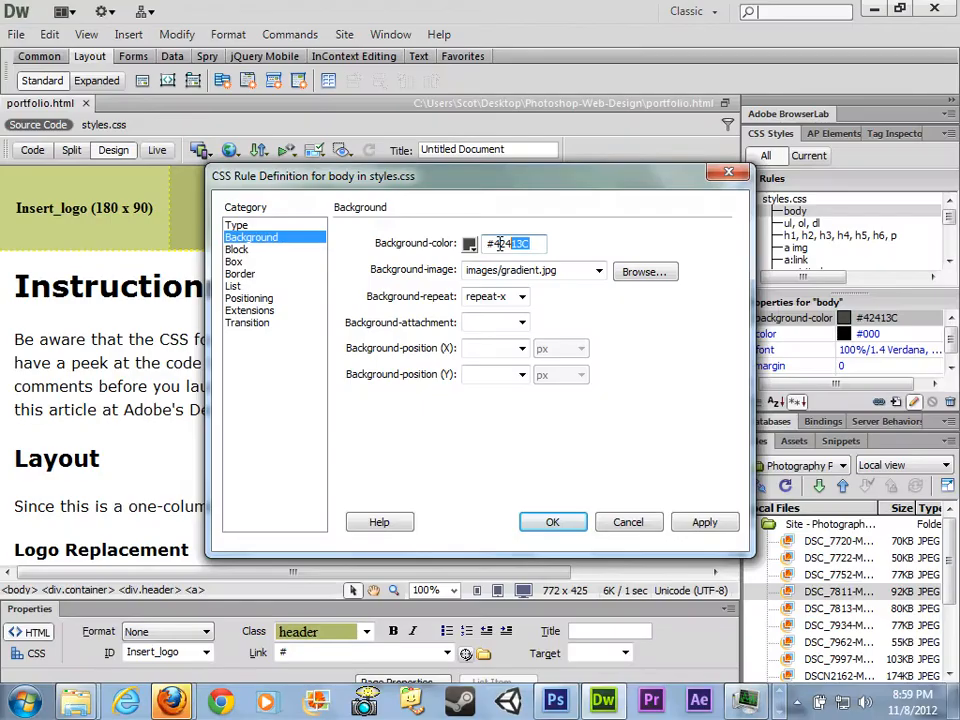
# Step: Return to Dreamweaver and set the body rule's background color to #ebebeb, then apply the rule
pyautogui.doubleClick(495, 243)
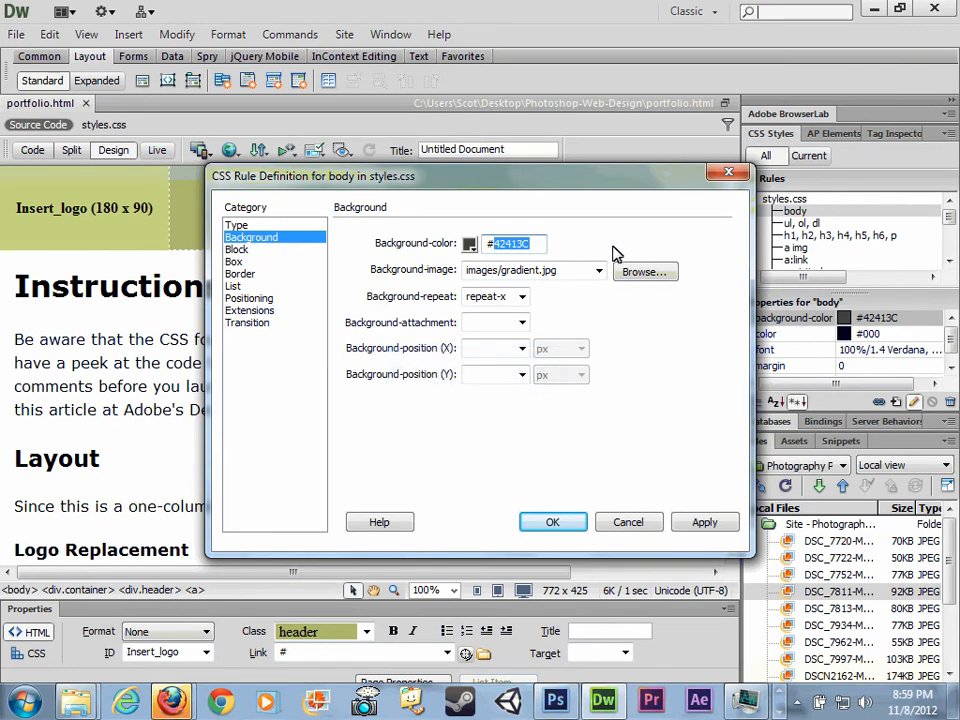
pyautogui.hotkey('ctrl', 'v')
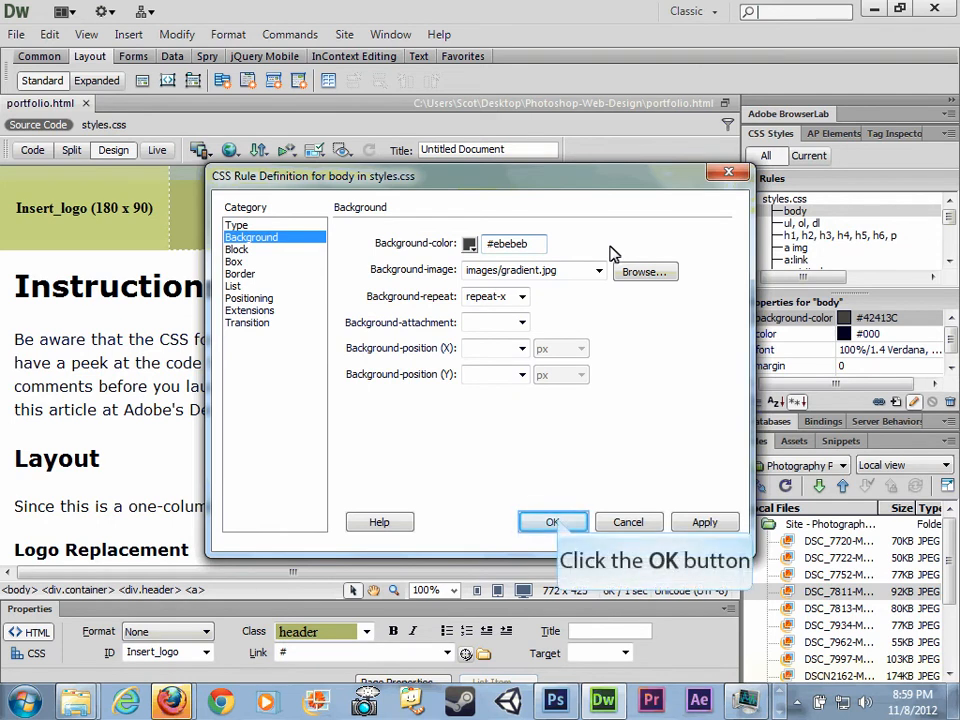
pyautogui.click(555, 522)
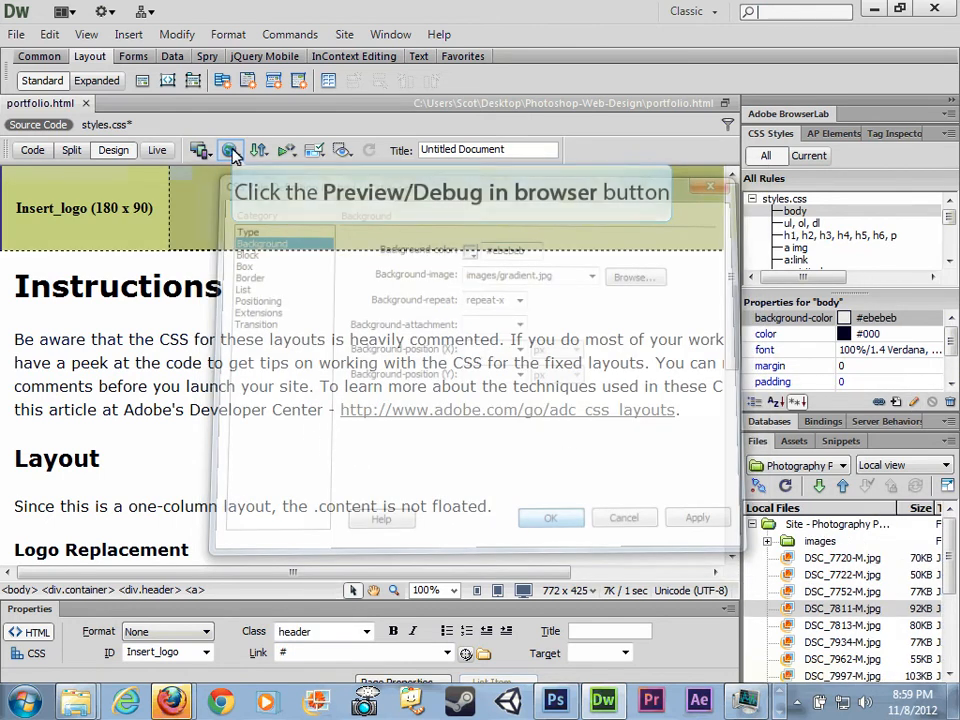
# Step: Preview portfolio.html in Firefox, saving the modified style sheet, and reload the page
pyautogui.click(231, 150)
pyautogui.click(262, 173)
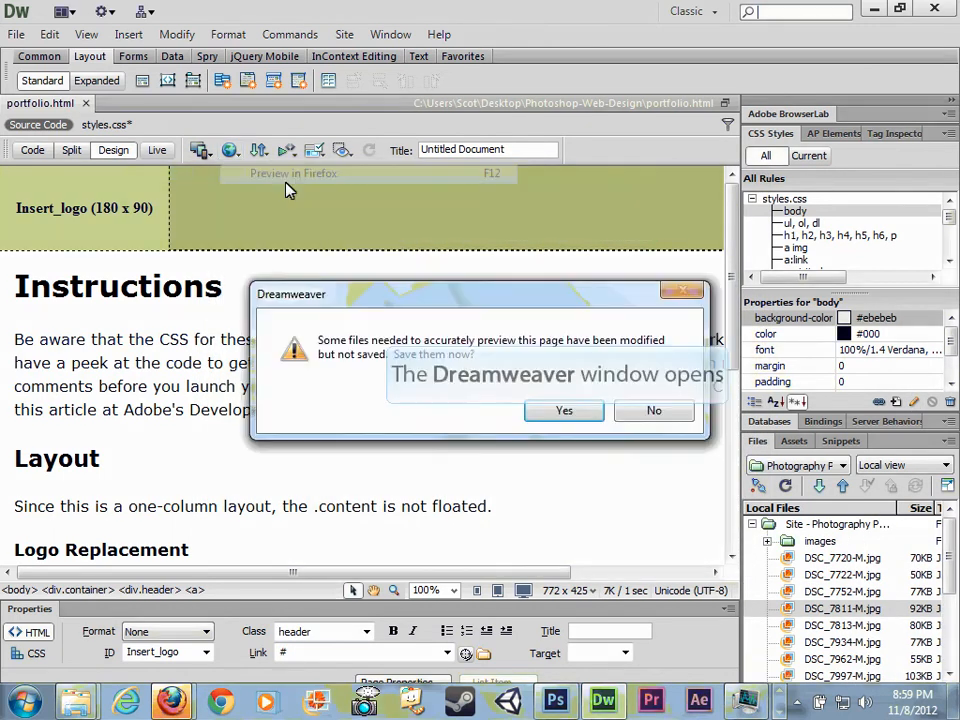
pyautogui.click(555, 410)
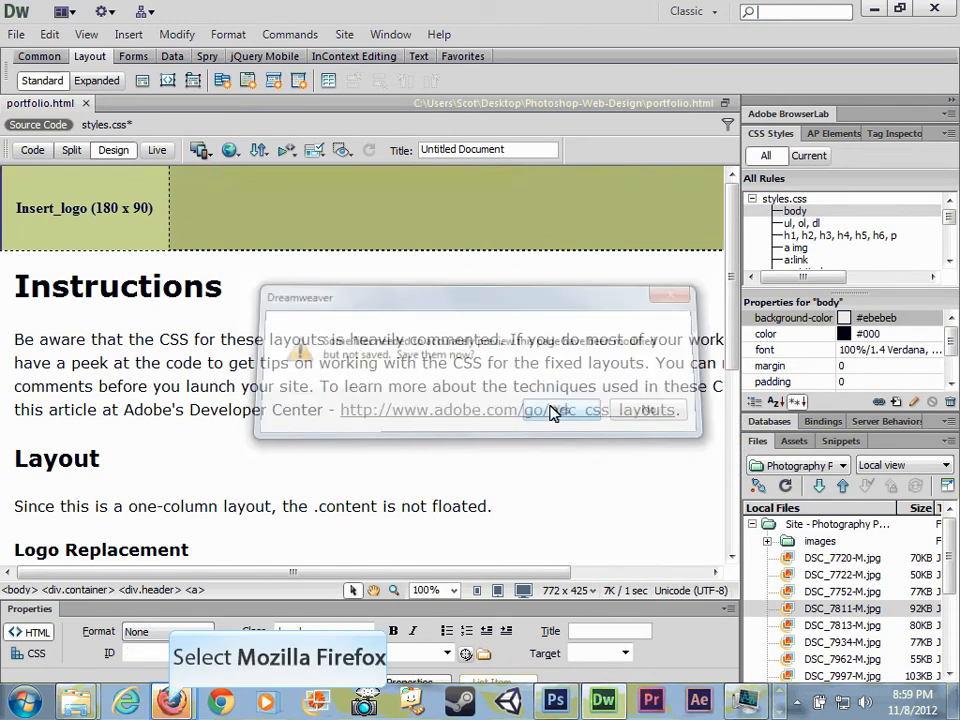
pyautogui.click(171, 707)
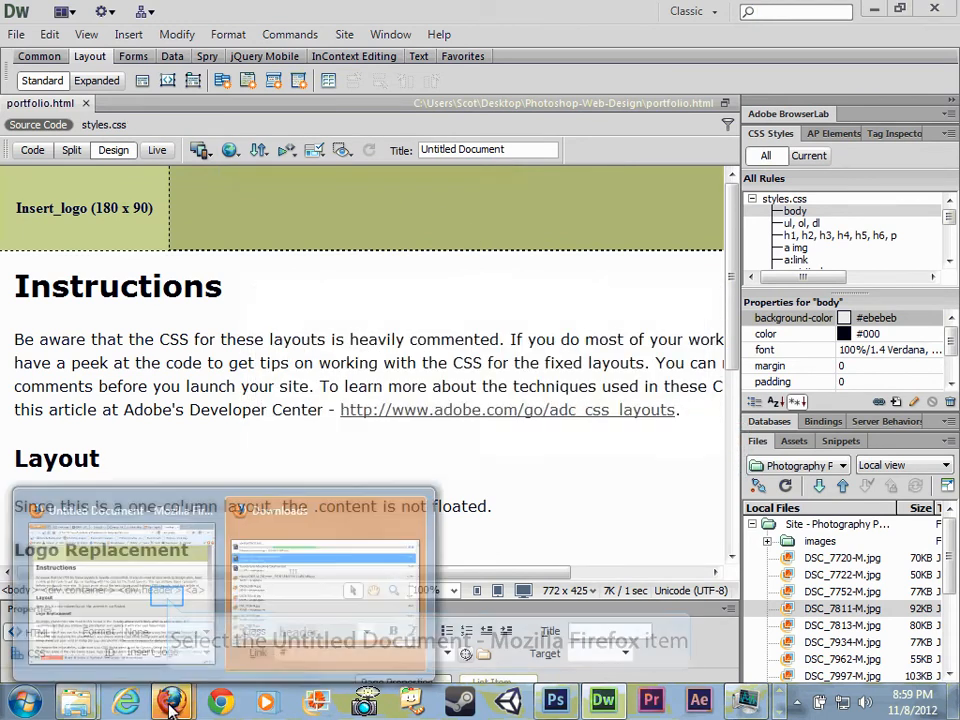
pyautogui.click(170, 604)
pyautogui.press('F5')
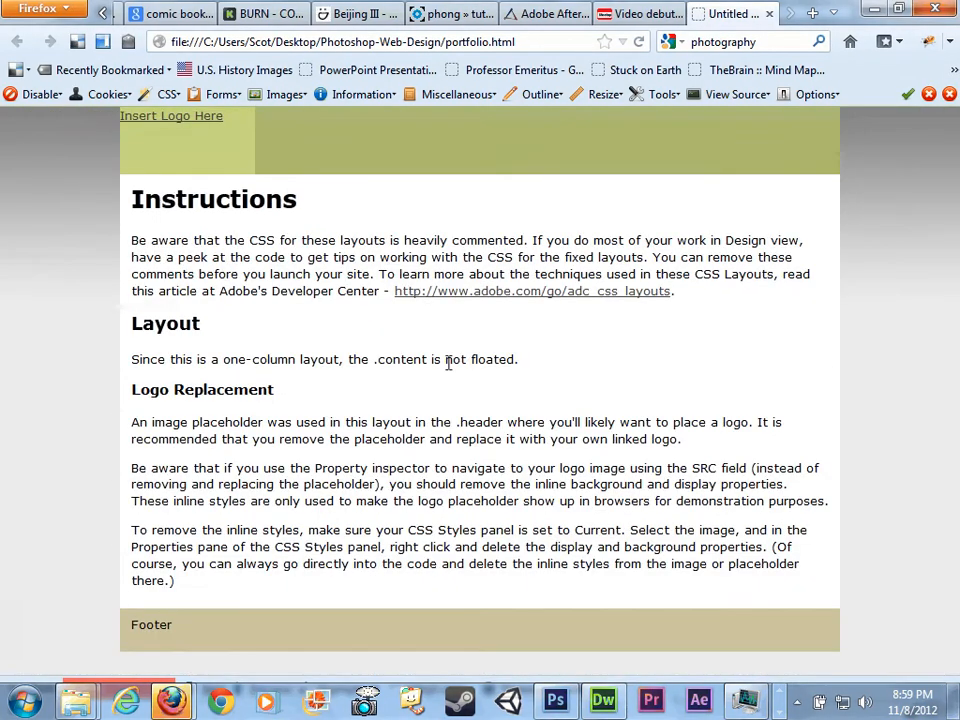
# Step: Examine at smaller page zoom levels how the gradient blends into the body background color
pyautogui.hotkey('ctrl', '-')
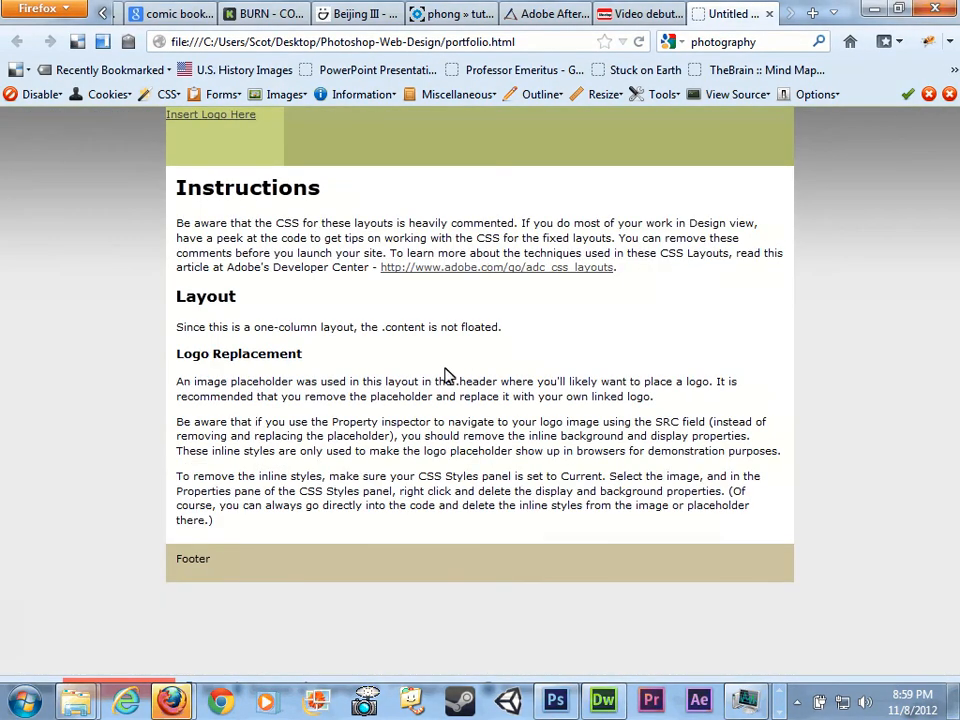
pyautogui.hotkey('ctrl', '-')
pyautogui.hotkey('ctrl', '-')
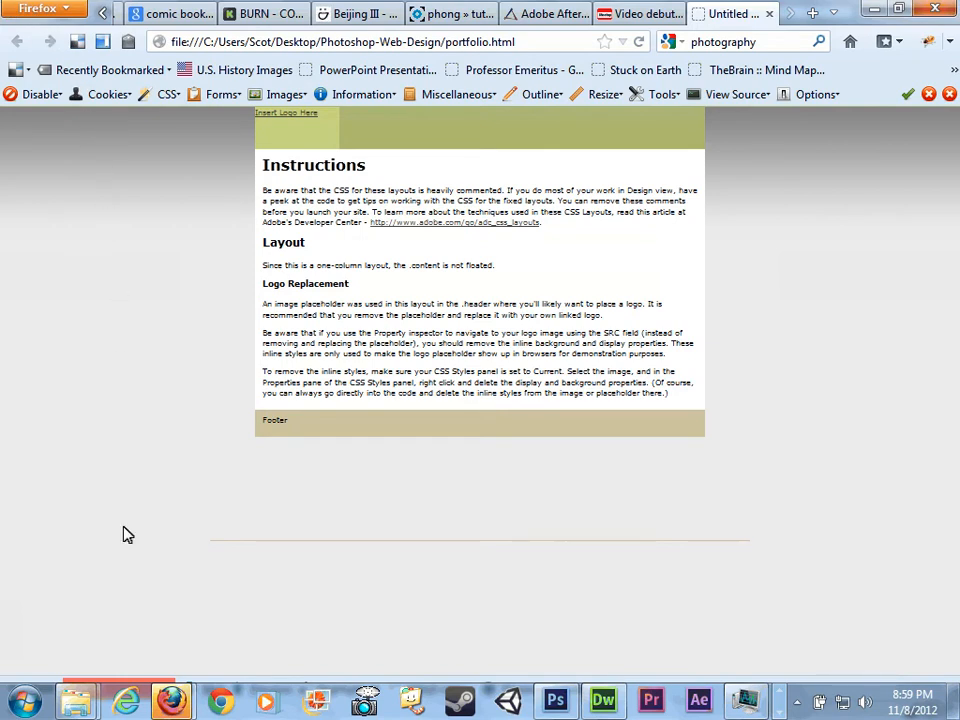
pyautogui.hotkey('ctrl', '-')
pyautogui.hotkey('ctrl', '-')
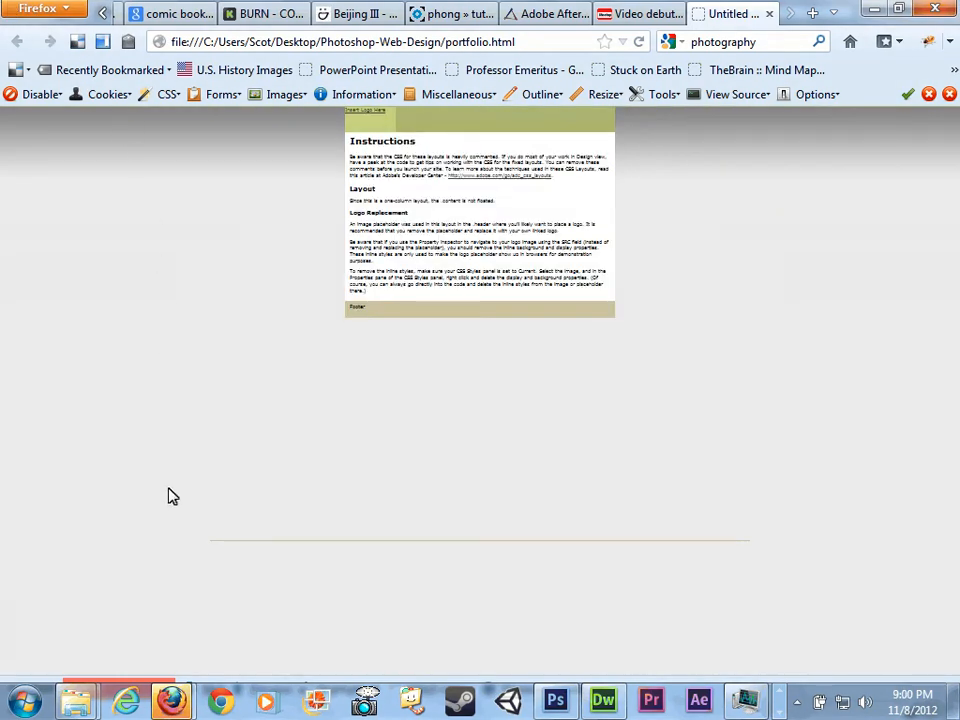
pyautogui.hotkey('ctrl', '+')
pyautogui.hotkey('ctrl', '+')
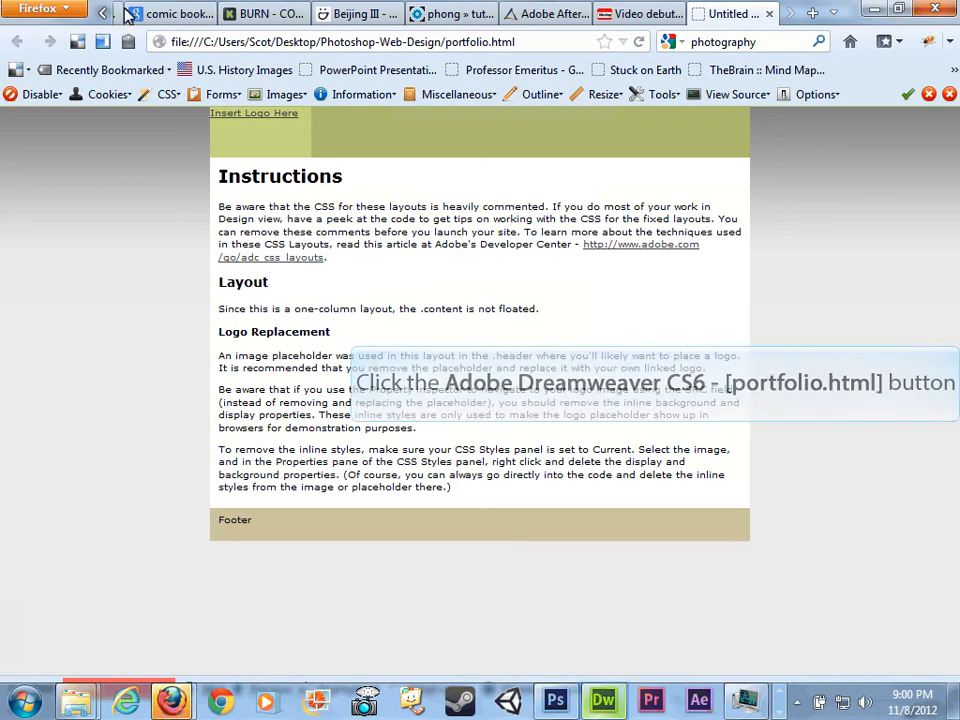
# Step: In Dreamweaver's code view, collapse the header, content and footer code inside the container div, then collapse the entire container div
pyautogui.click(600, 703)
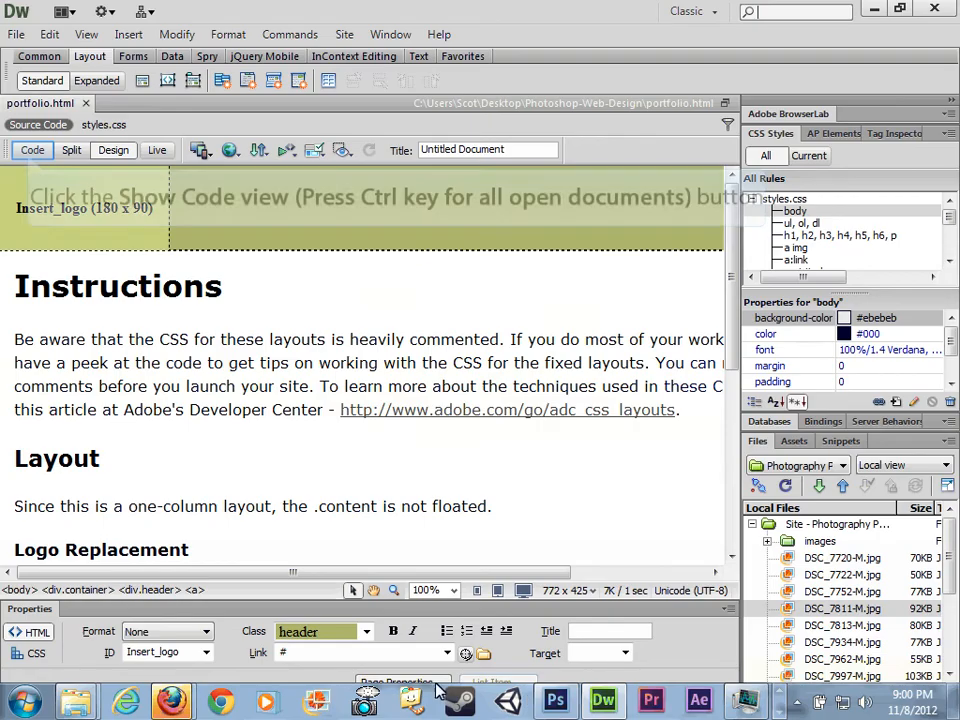
pyautogui.click(32, 150)
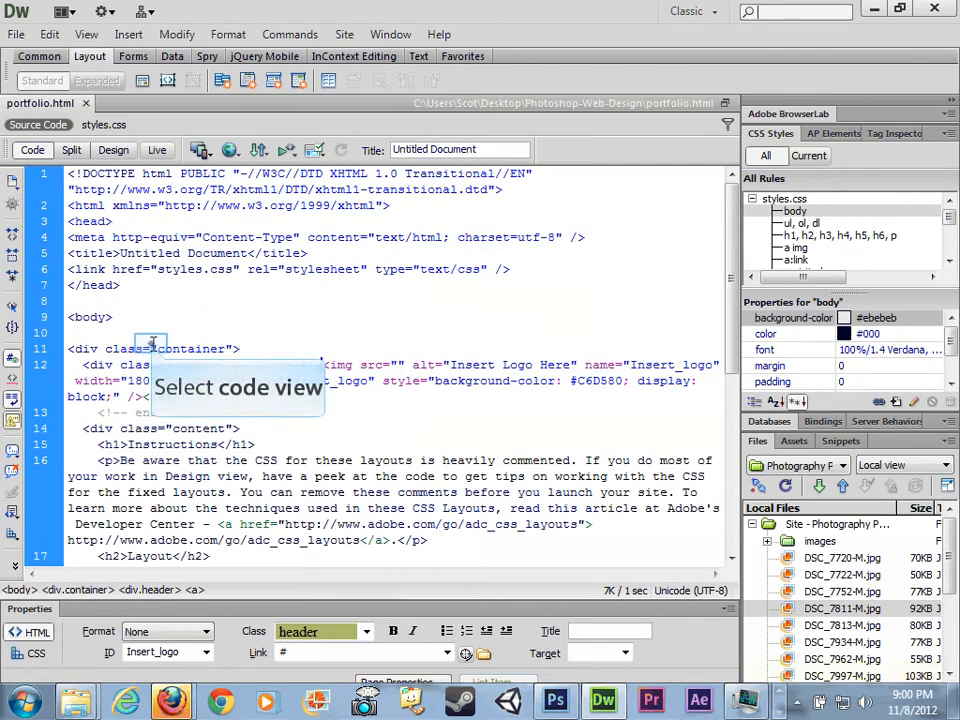
pyautogui.click(85, 352)
pyautogui.moveTo(84, 365); pyautogui.dragTo(311, 456)
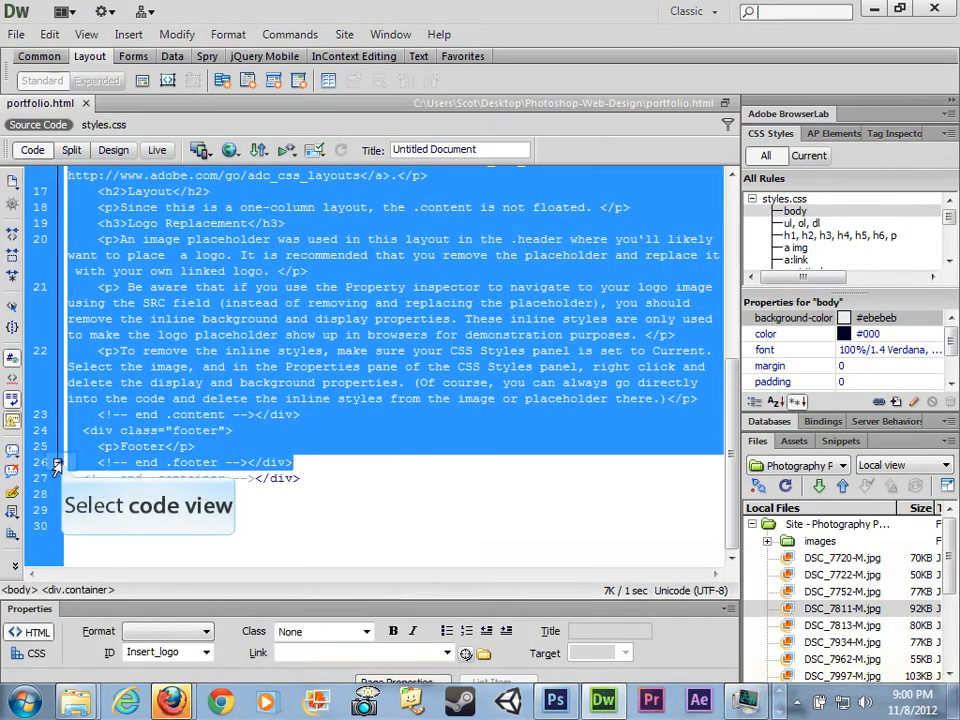
pyautogui.click(57, 465)
pyautogui.click(189, 365)
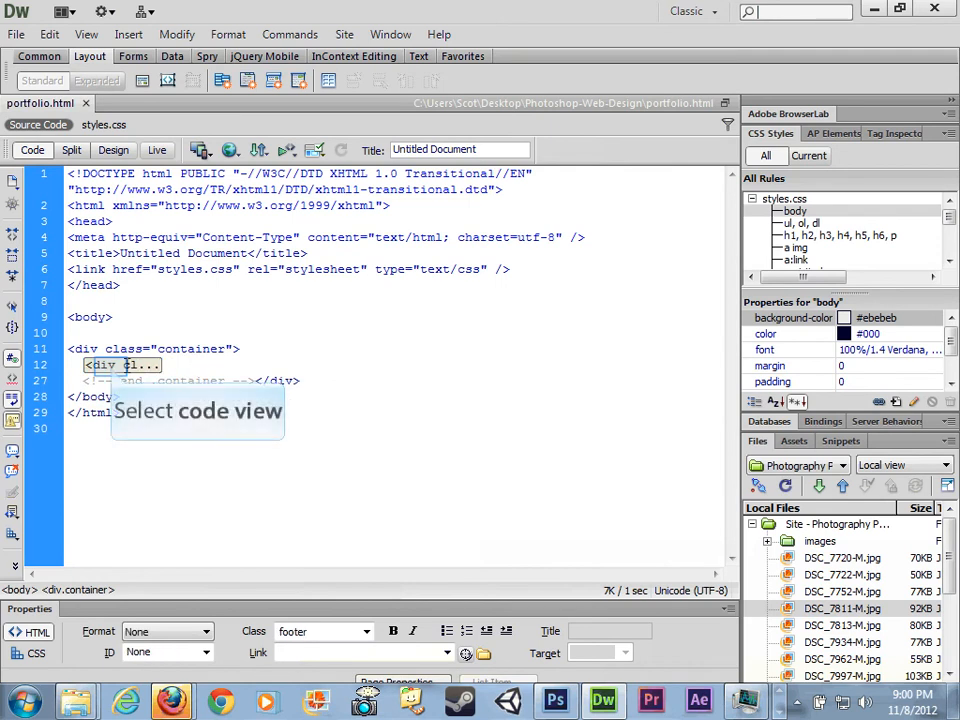
pyautogui.click(113, 365)
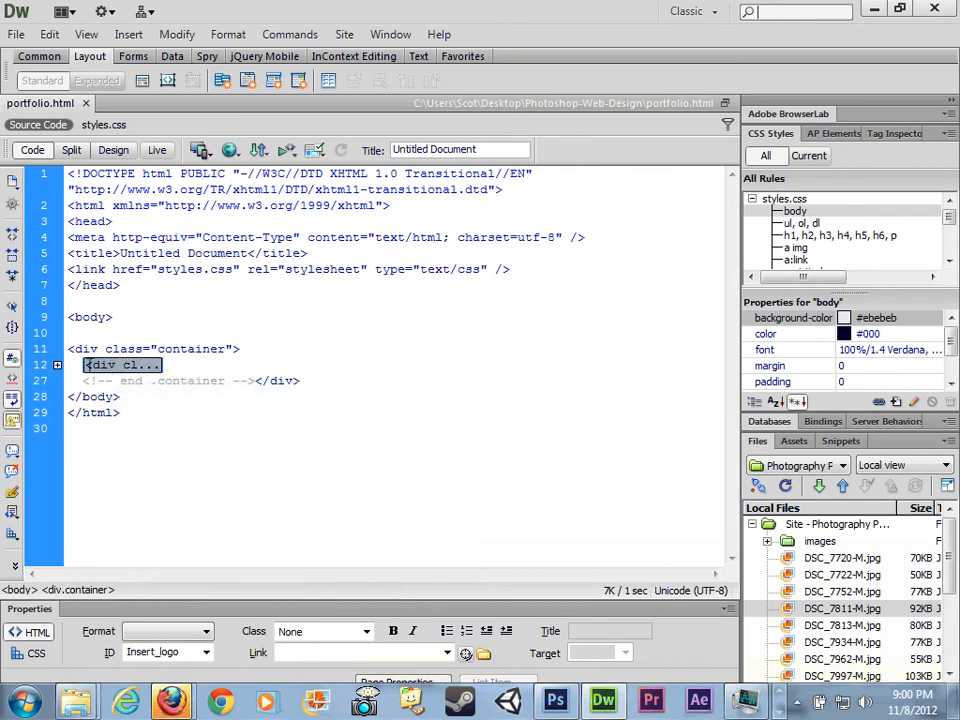
pyautogui.moveTo(67, 349); pyautogui.dragTo(319, 386)
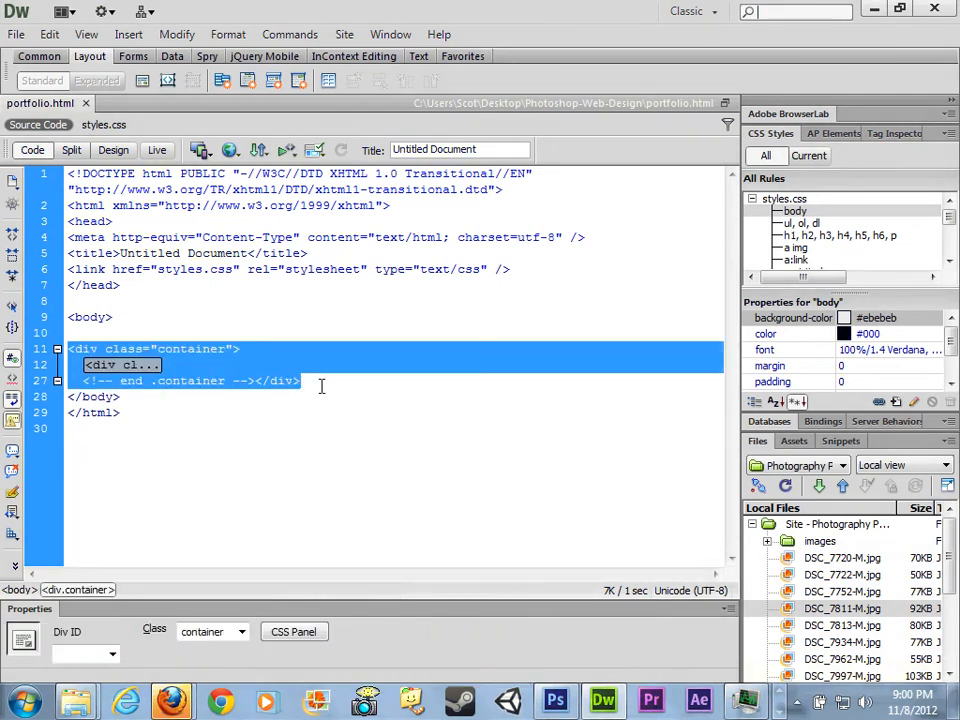
pyautogui.click(57, 382)
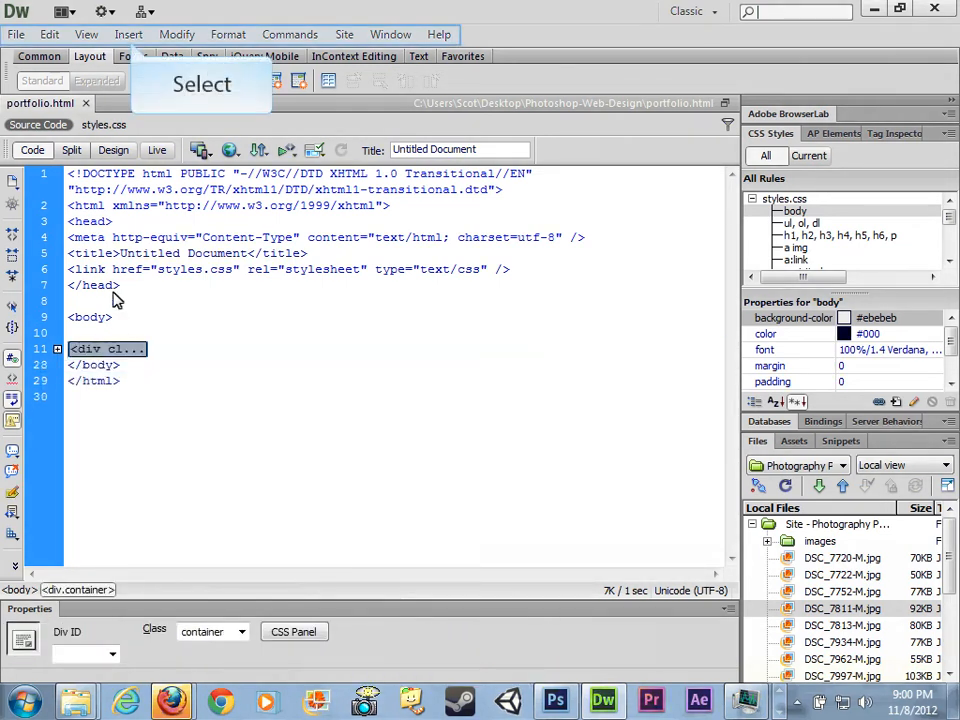
# Step: Wrap the collapsed container div in a new div with class wrapper, and create a .wrapper rule for it in styles.css
pyautogui.click(130, 37)
pyautogui.moveTo(180, 208)
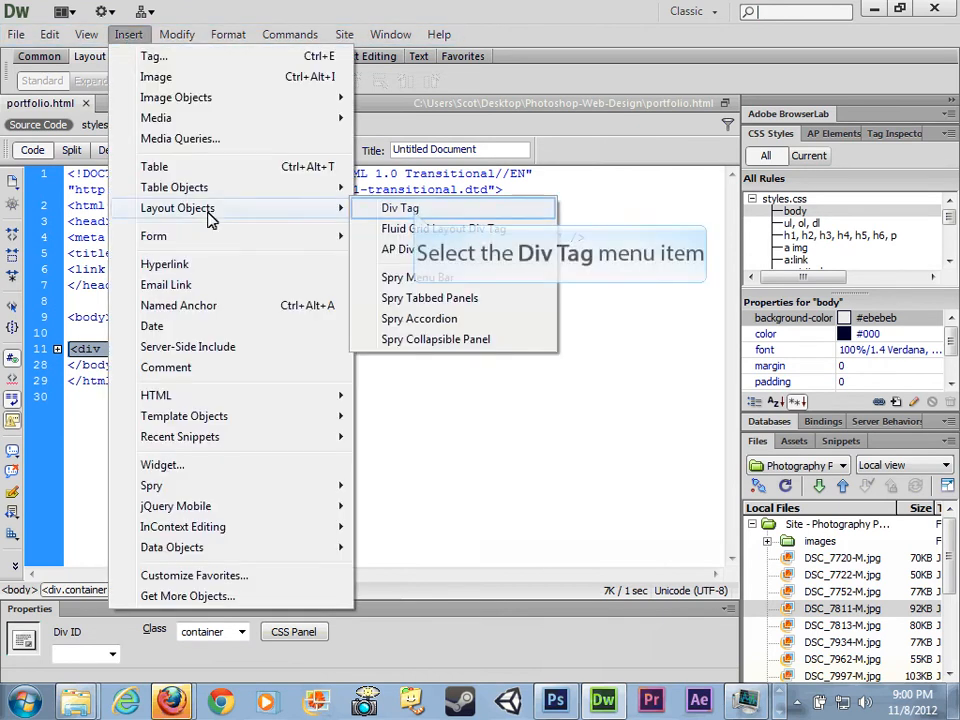
pyautogui.click(416, 210)
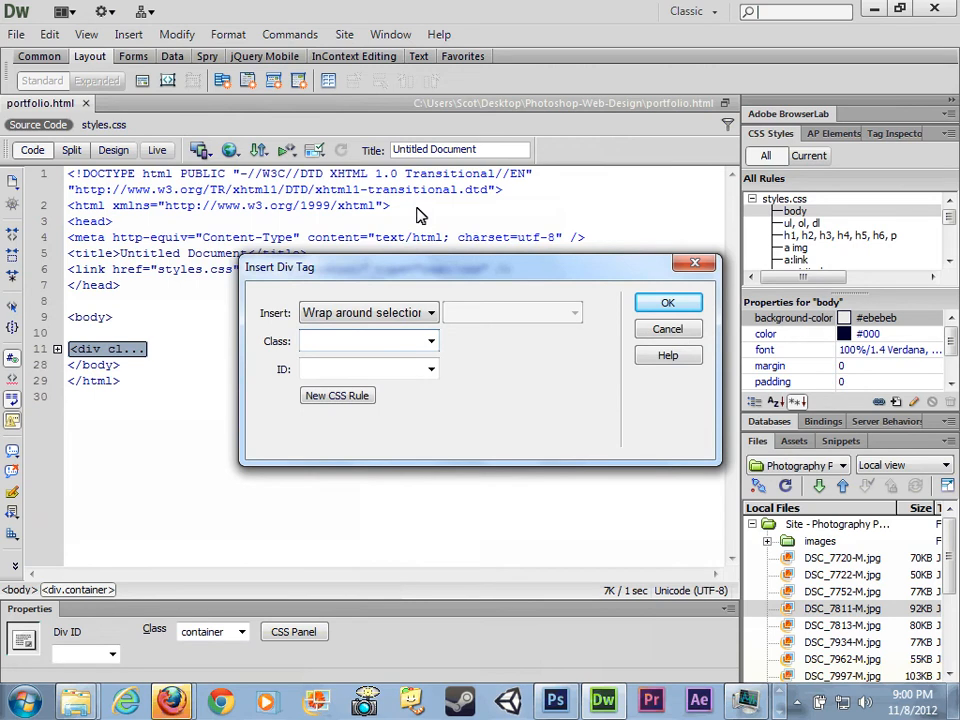
pyautogui.write('wrapper')
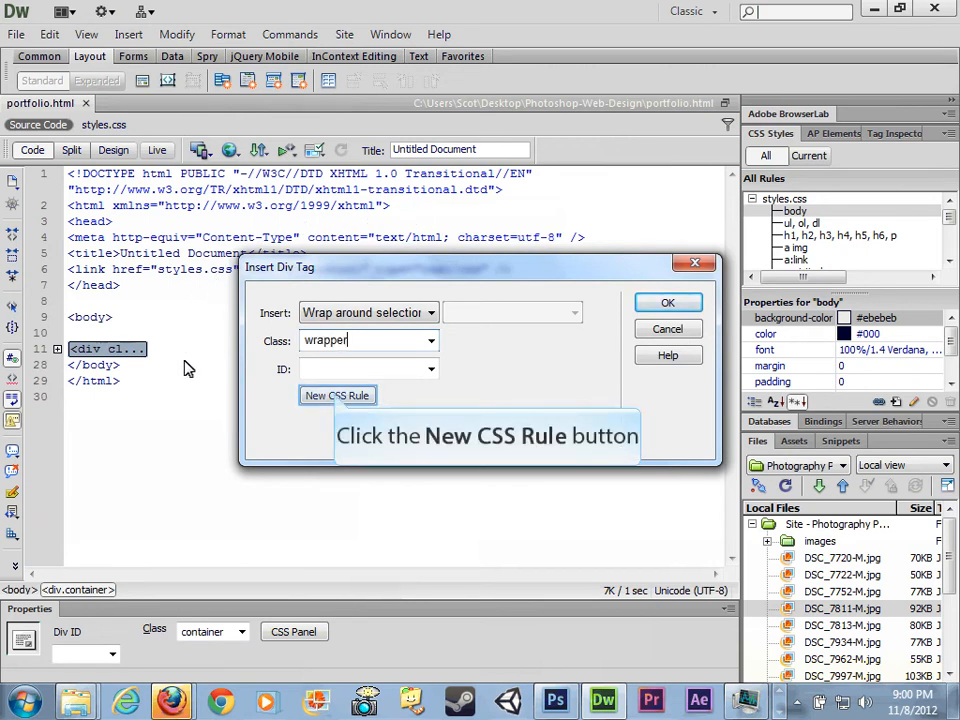
pyautogui.click(337, 396)
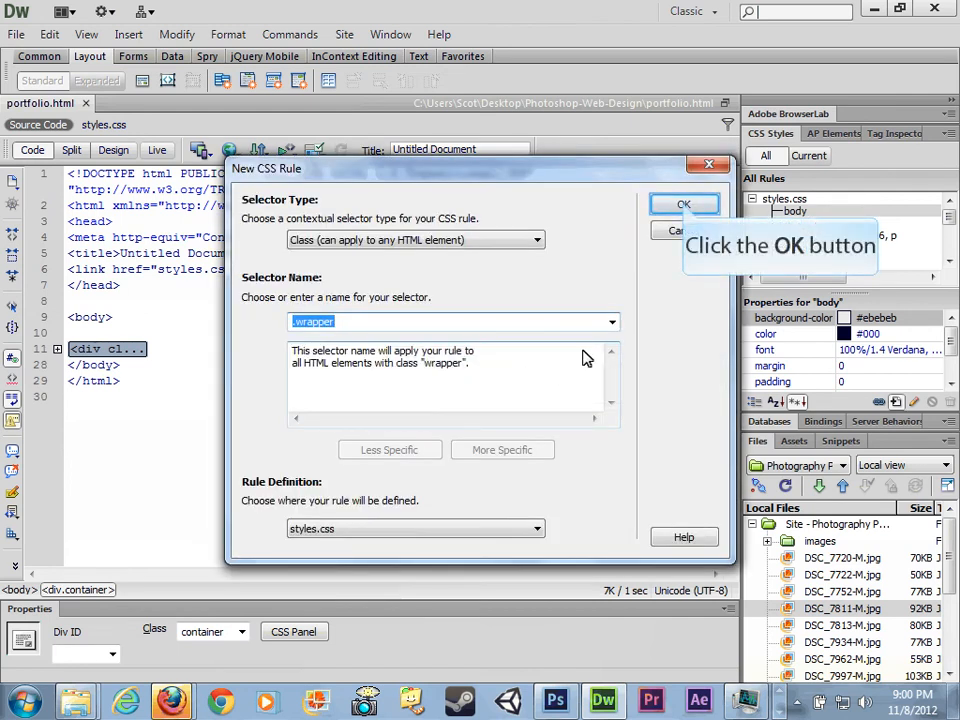
pyautogui.click(683, 205)
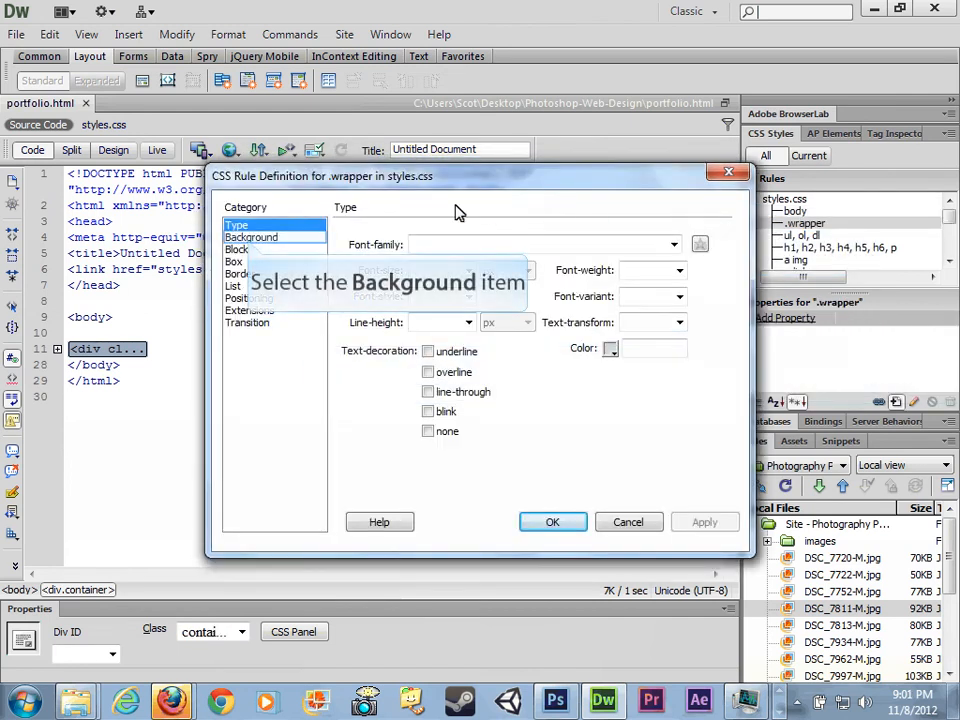
# Step: Set the .wrapper rule's background image to wrapper.jpg from the images folder
pyautogui.click(248, 242)
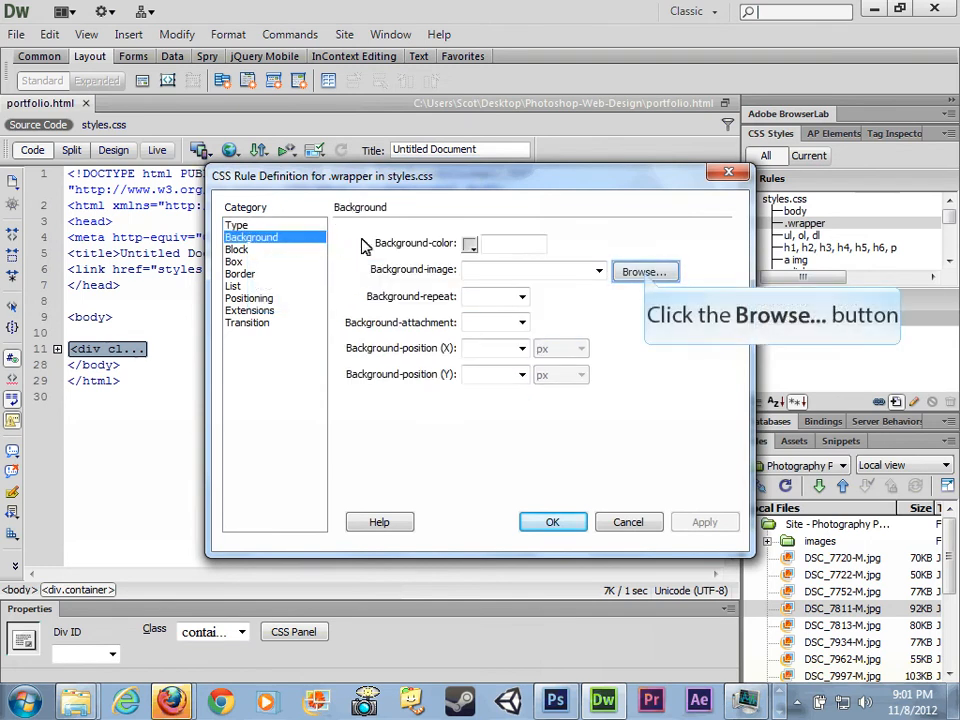
pyautogui.click(644, 273)
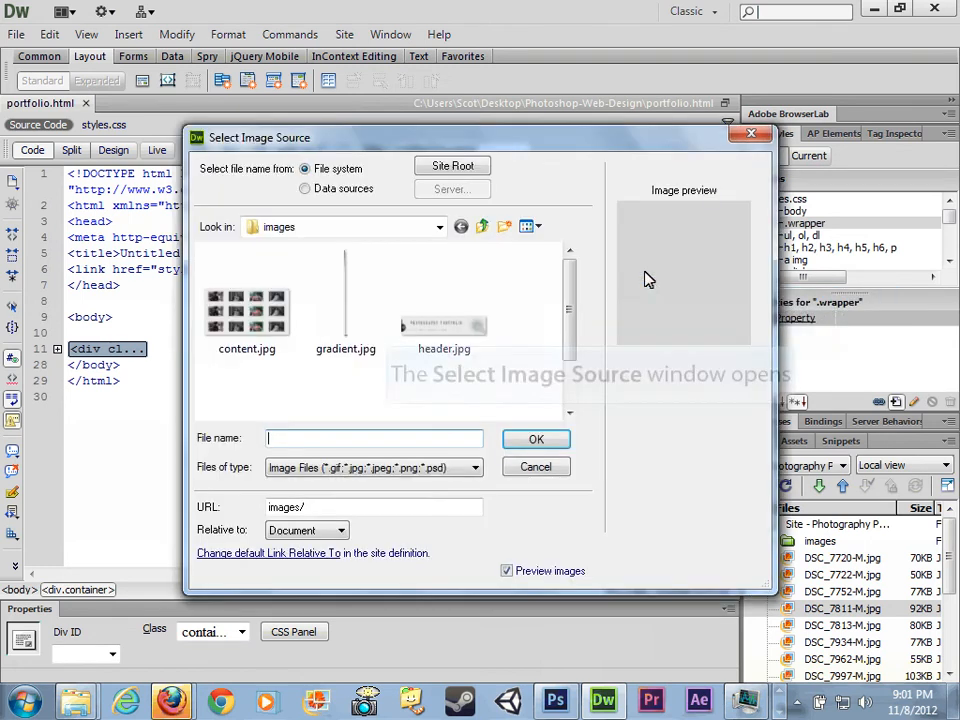
pyautogui.moveTo(566, 315); pyautogui.dragTo(574, 381)
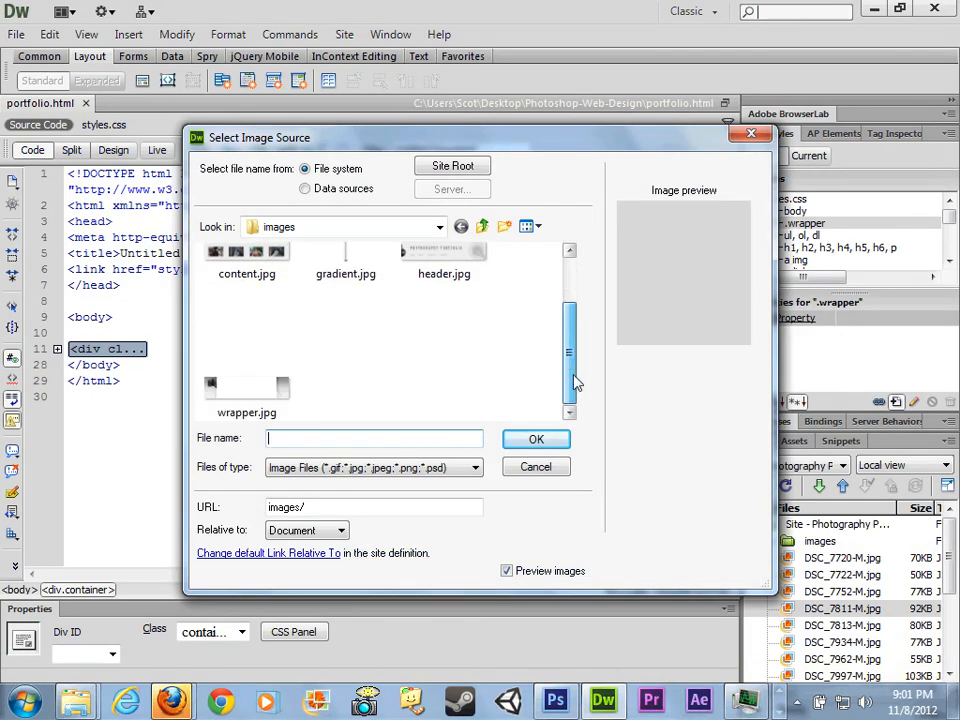
pyautogui.click(252, 395)
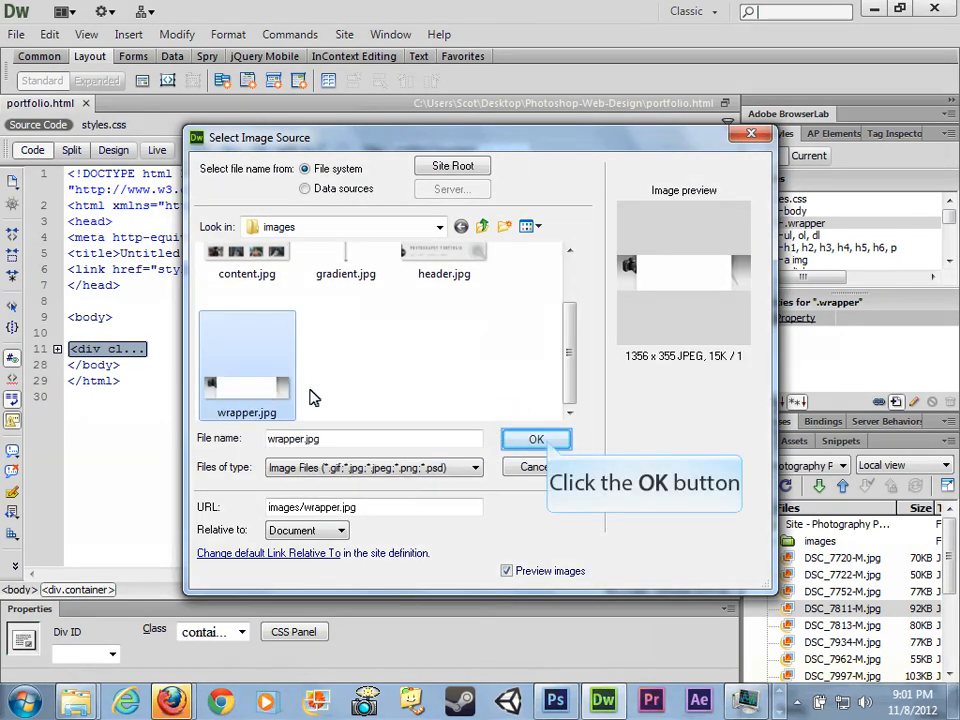
pyautogui.click(538, 441)
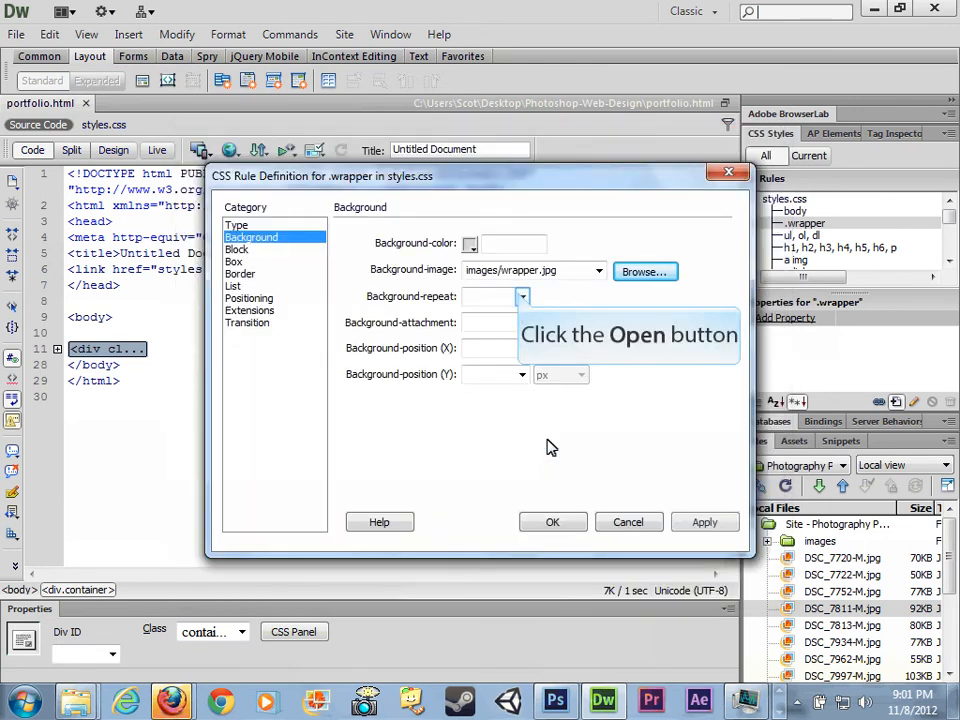
# Step: Set the wrapper background to no-repeat, positioned center horizontally and top vertically, and complete the rule and the div insertion
pyautogui.click(520, 297)
pyautogui.click(520, 312)
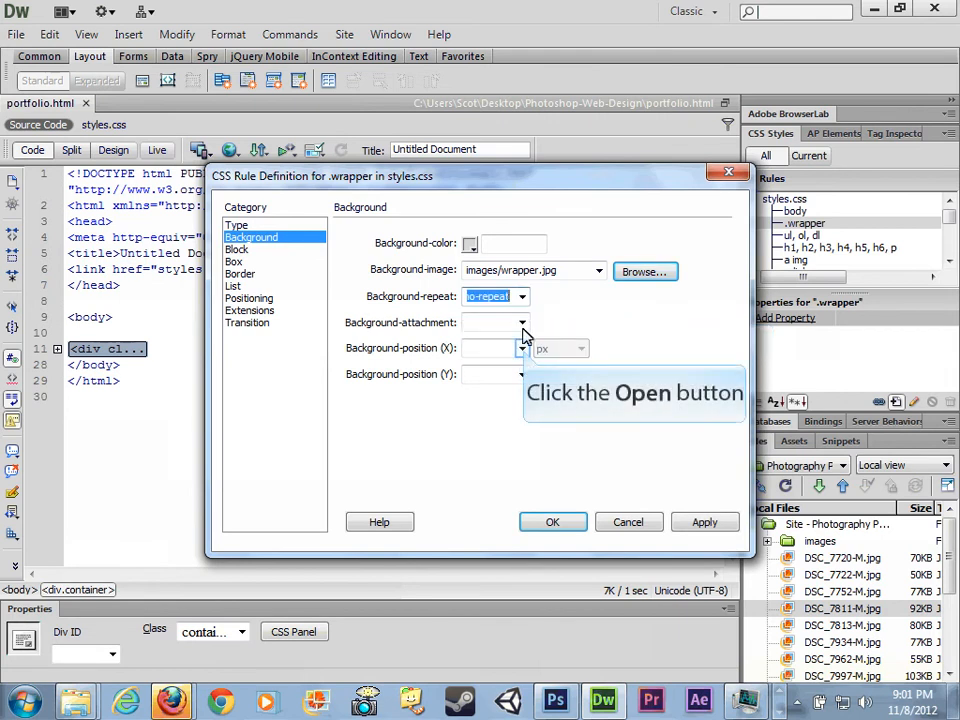
pyautogui.click(522, 349)
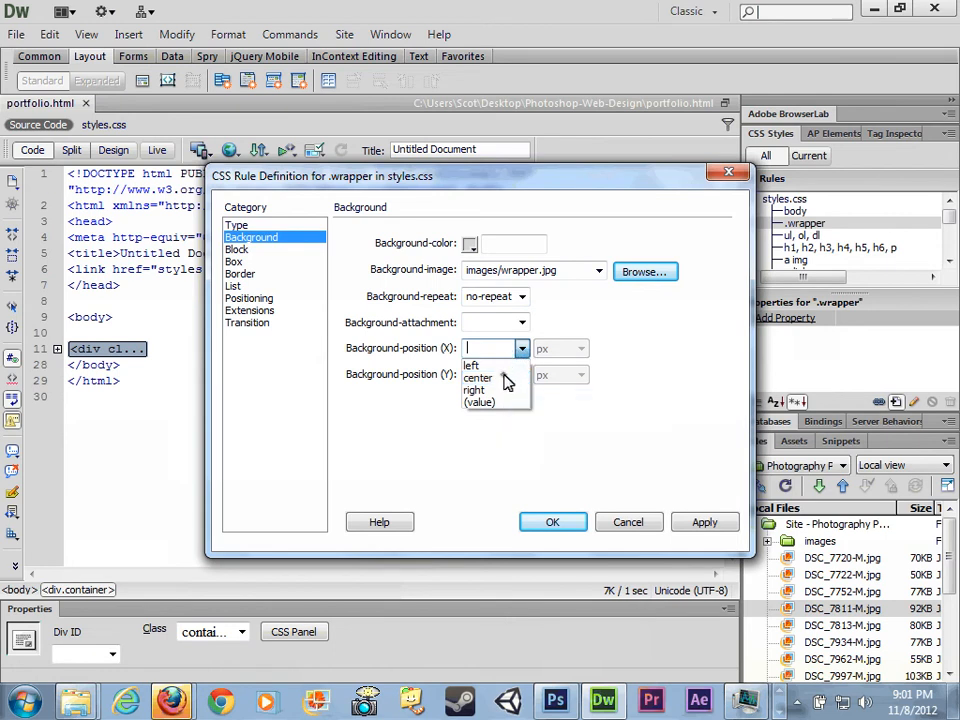
pyautogui.click(507, 379)
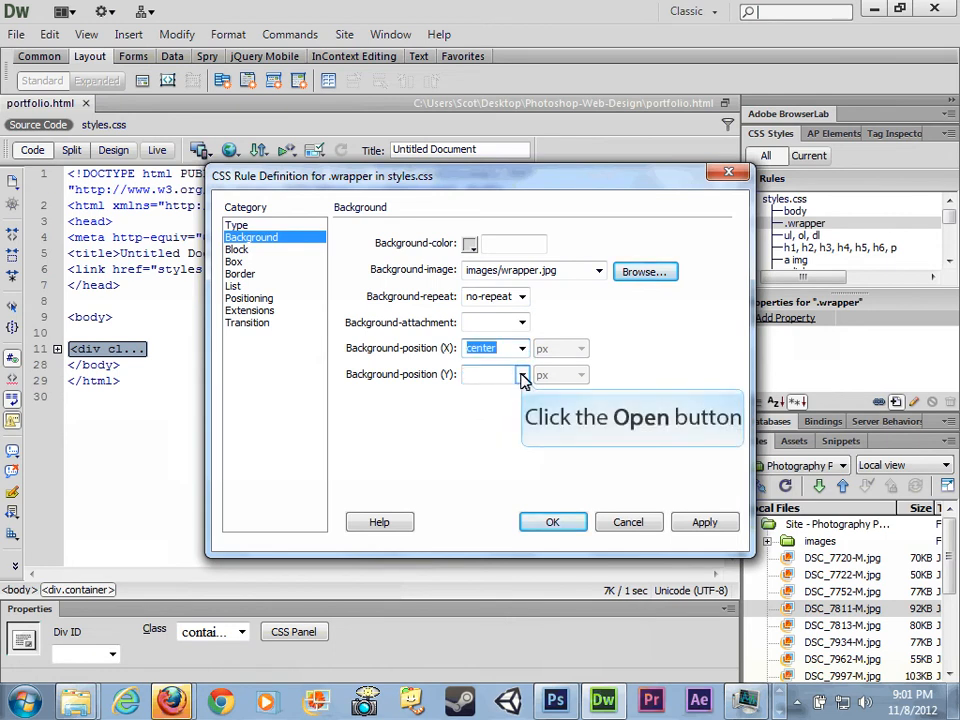
pyautogui.click(522, 376)
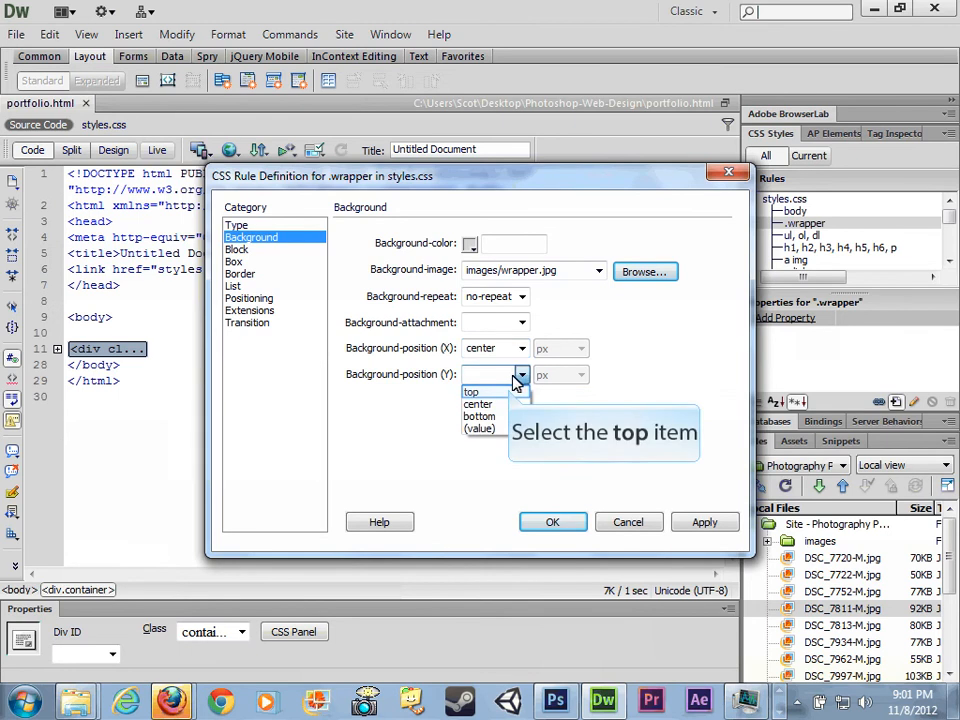
pyautogui.click(512, 392)
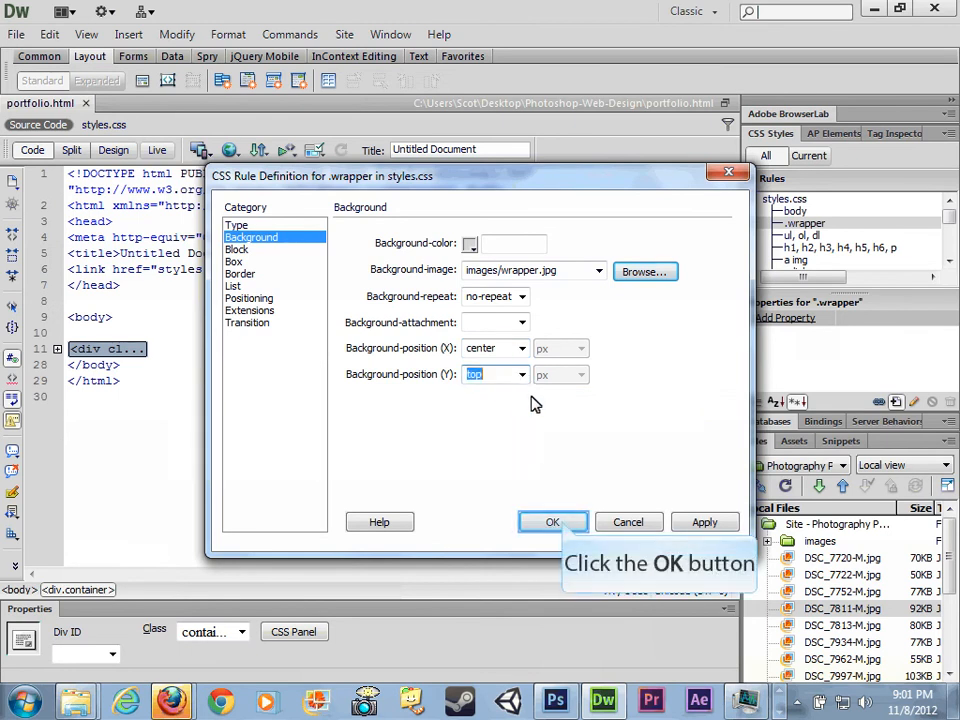
pyautogui.click(553, 522)
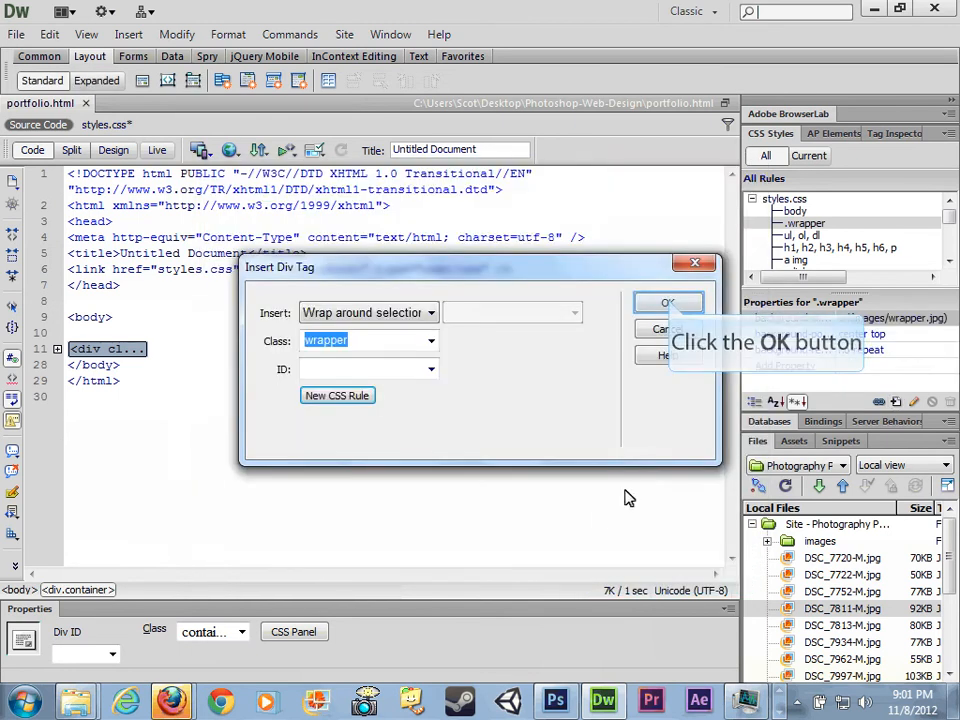
pyautogui.click(666, 303)
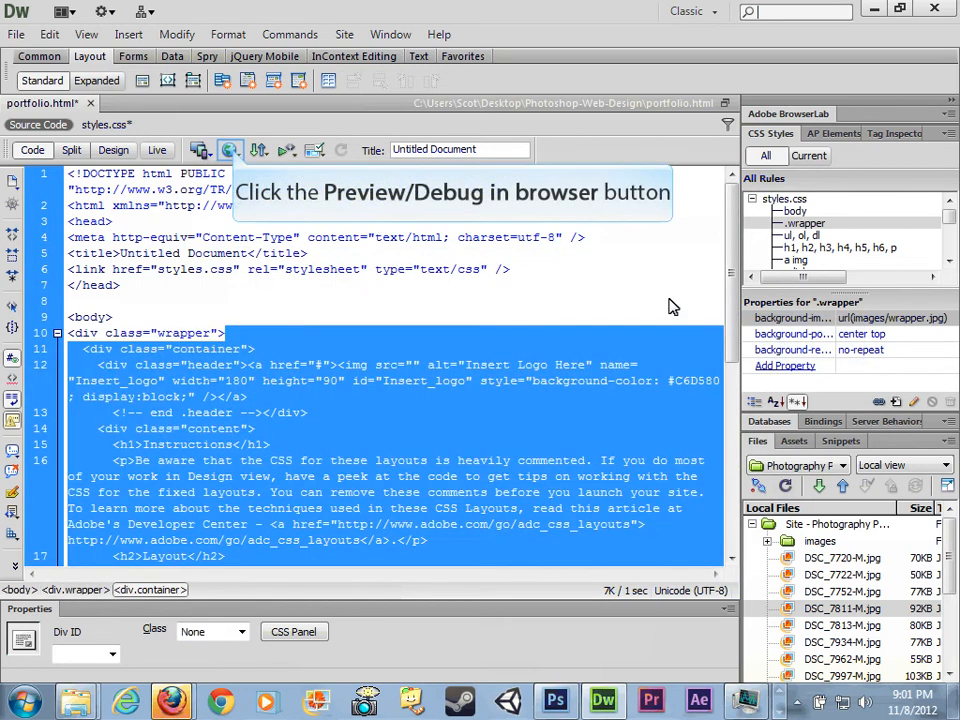
# Step: Preview portfolio.html in Firefox, saving the page and its modified style sheet, and look over the wrapper background
pyautogui.click(232, 150)
pyautogui.click(262, 173)
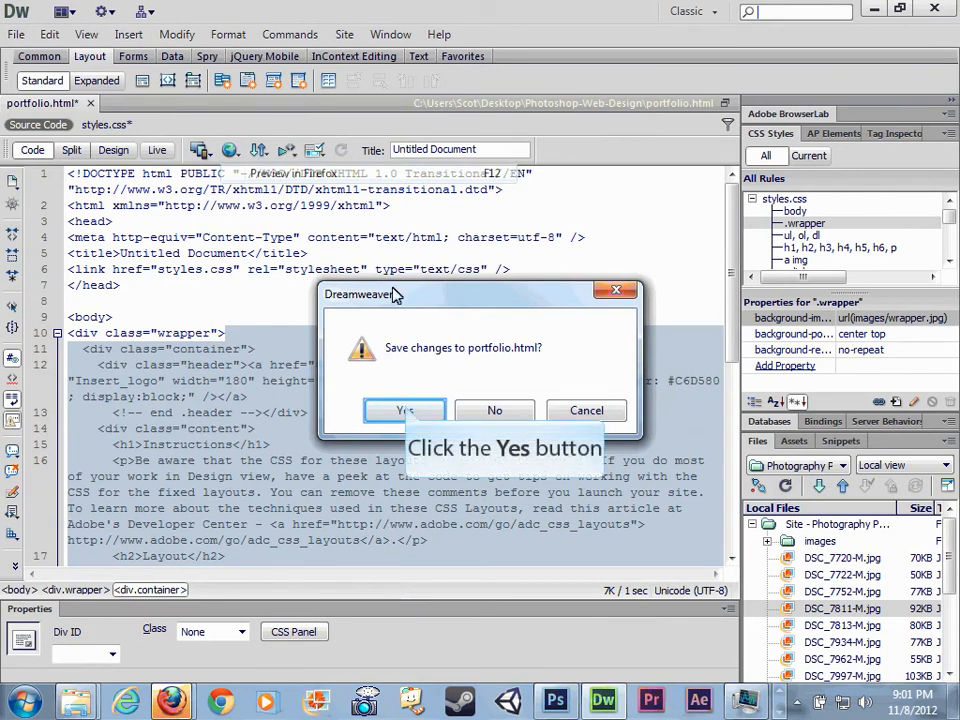
pyautogui.click(405, 412)
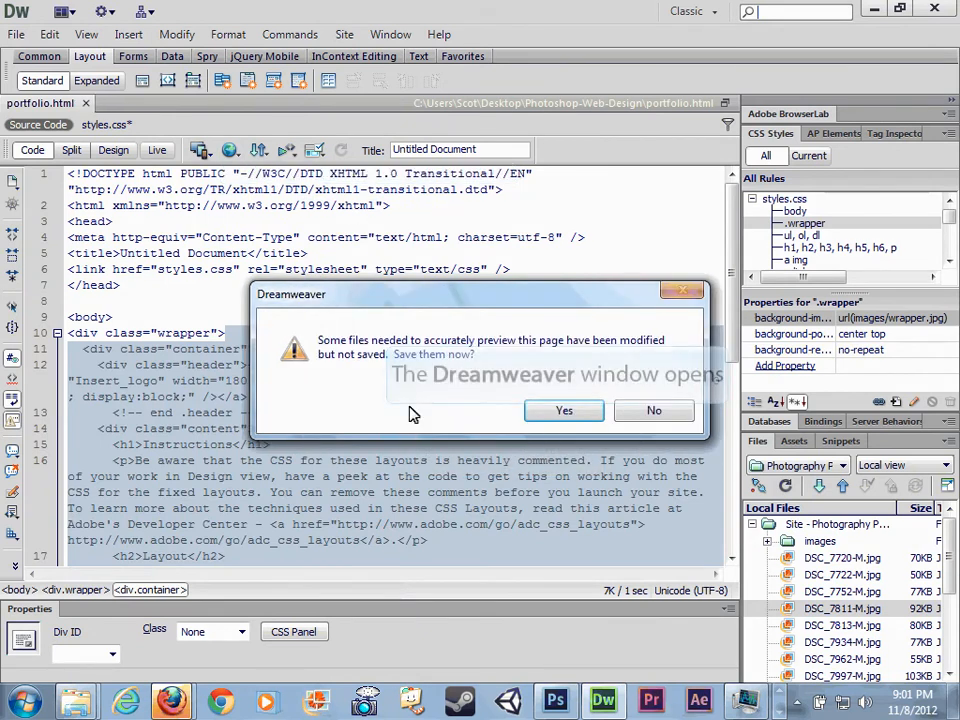
pyautogui.click(566, 412)
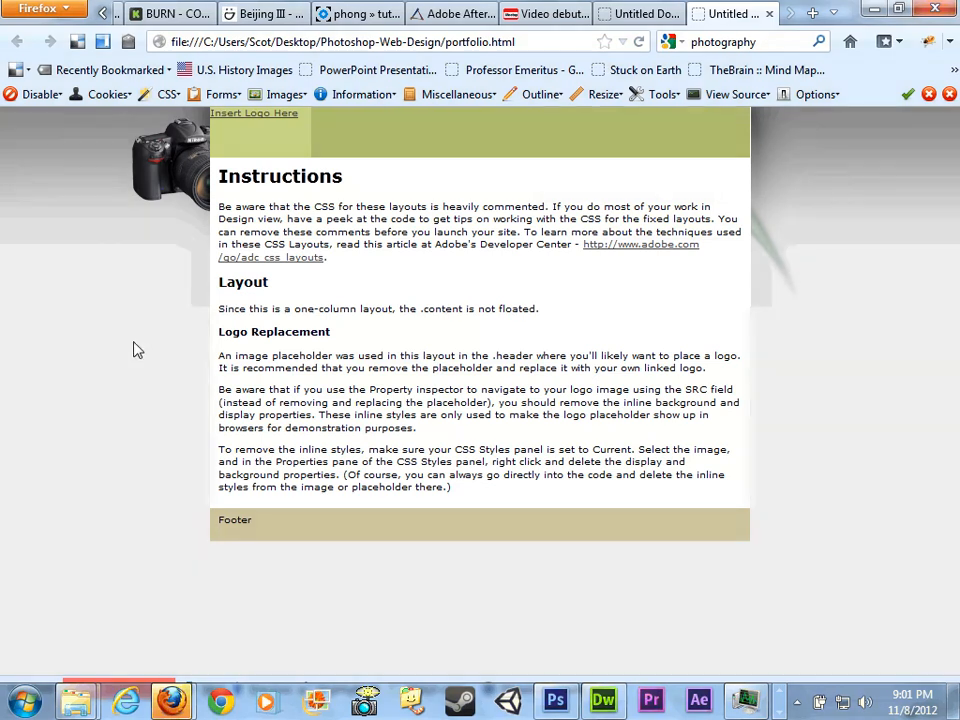
pyautogui.scroll(-4, 143, 360)
pyautogui.scroll(4, 143, 360)
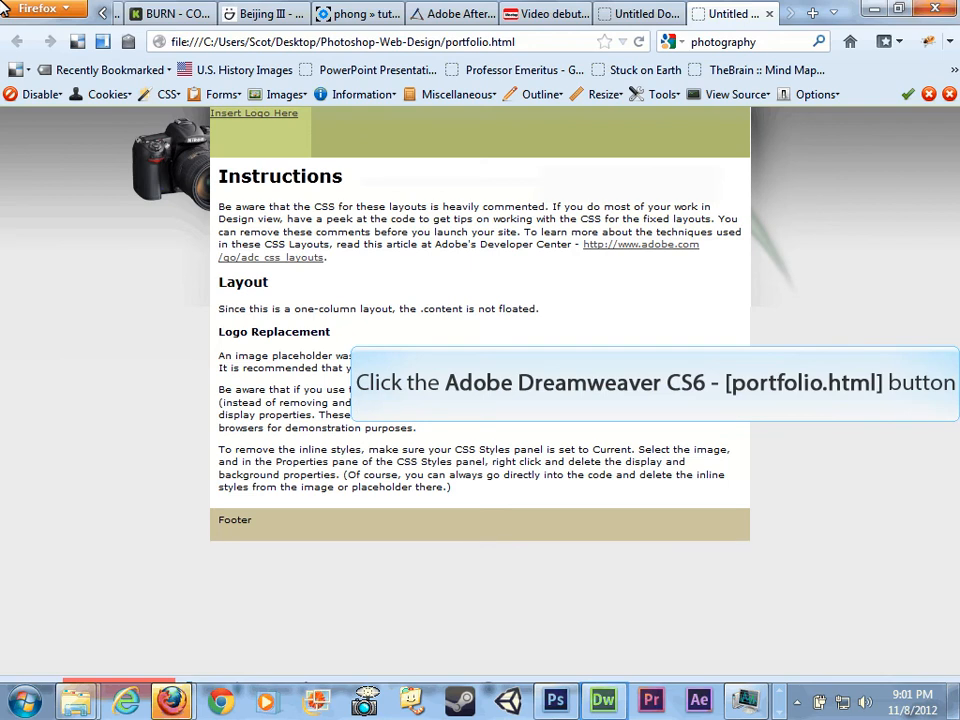
# Step: Return to Dreamweaver and show portfolio.html in Design view, down to the end of the page content
pyautogui.click(604, 703)
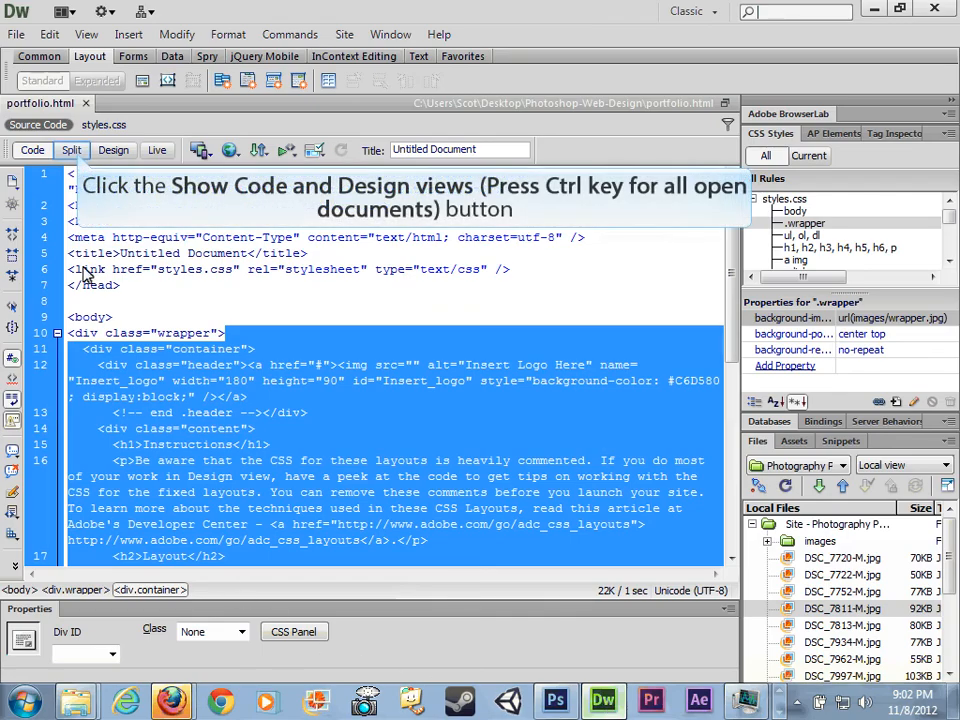
pyautogui.click(72, 150)
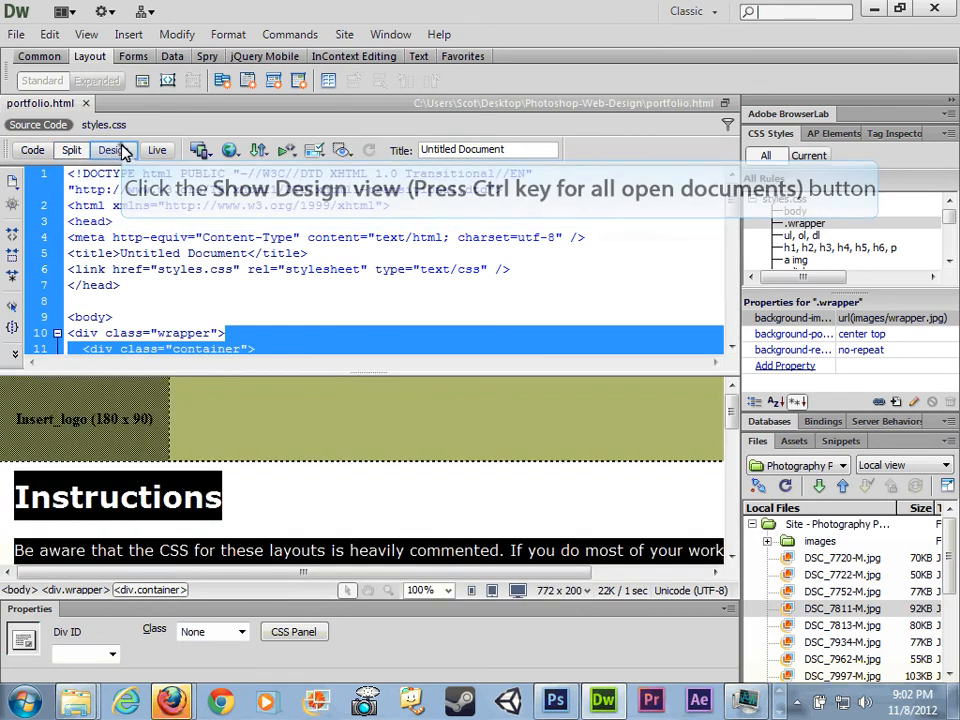
pyautogui.click(121, 150)
pyautogui.click(184, 444)
pyautogui.scroll(-1, 183, 452)
pyautogui.scroll(-5, 183, 452)
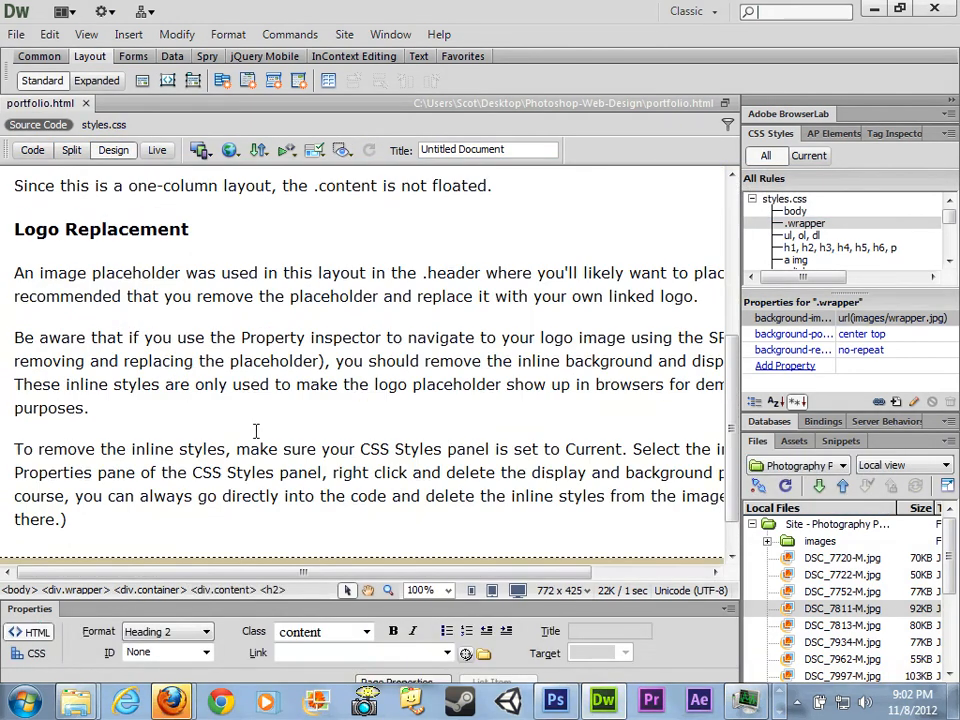
# Step: Disable the background-color property of the .footer rule
pyautogui.moveTo(950, 219); pyautogui.dragTo(950, 243)
pyautogui.click(800, 235)
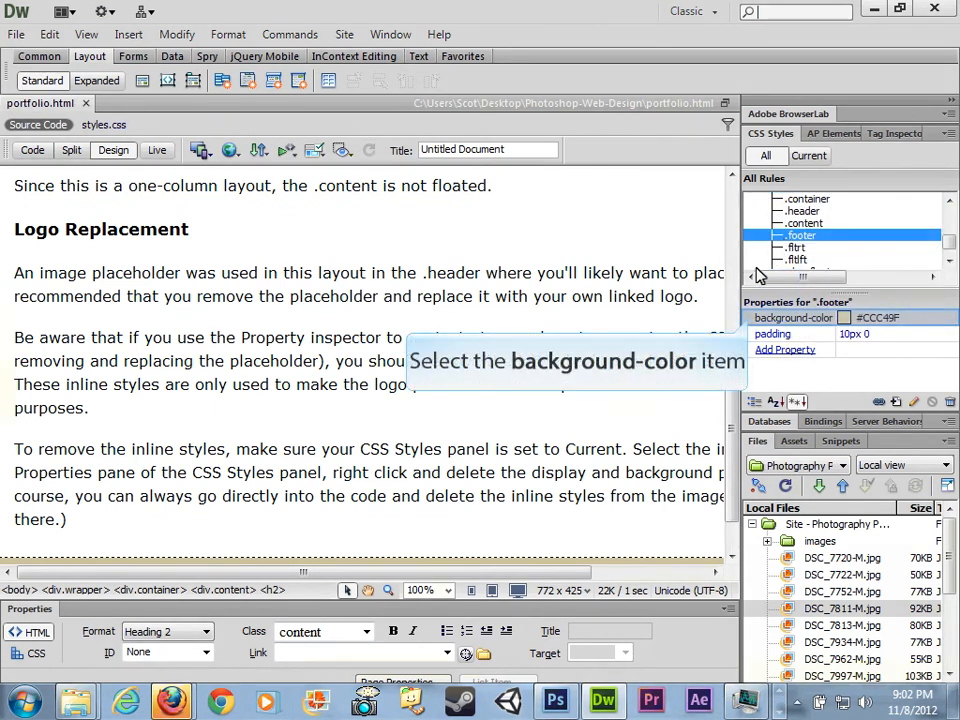
pyautogui.click(752, 318)
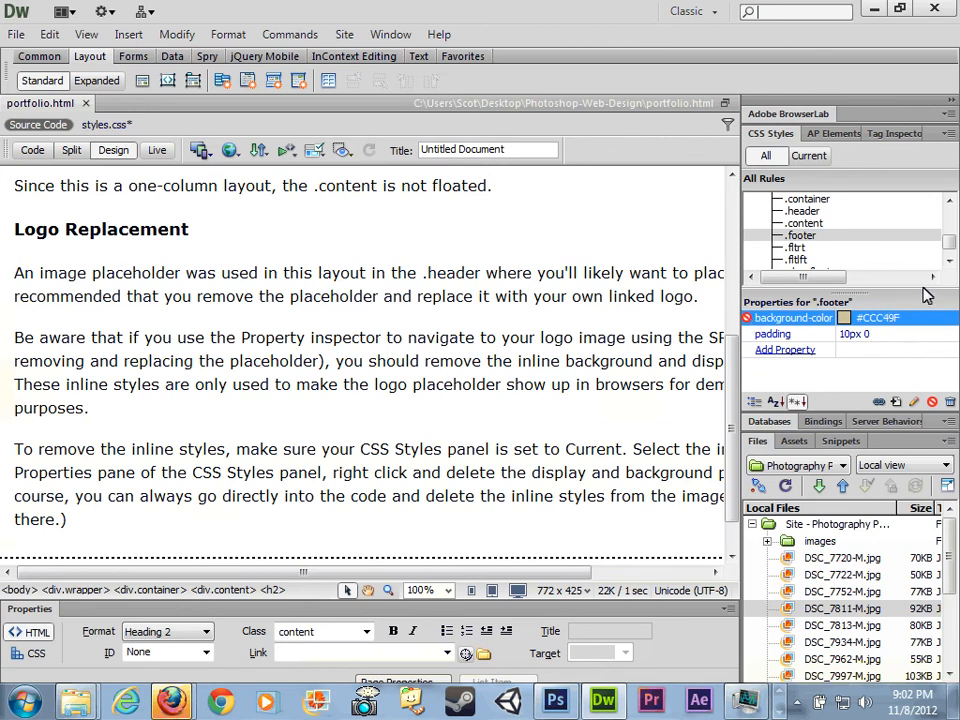
# Step: Open the .header rule's definition and clear its background color
pyautogui.moveTo(953, 248); pyautogui.dragTo(950, 210)
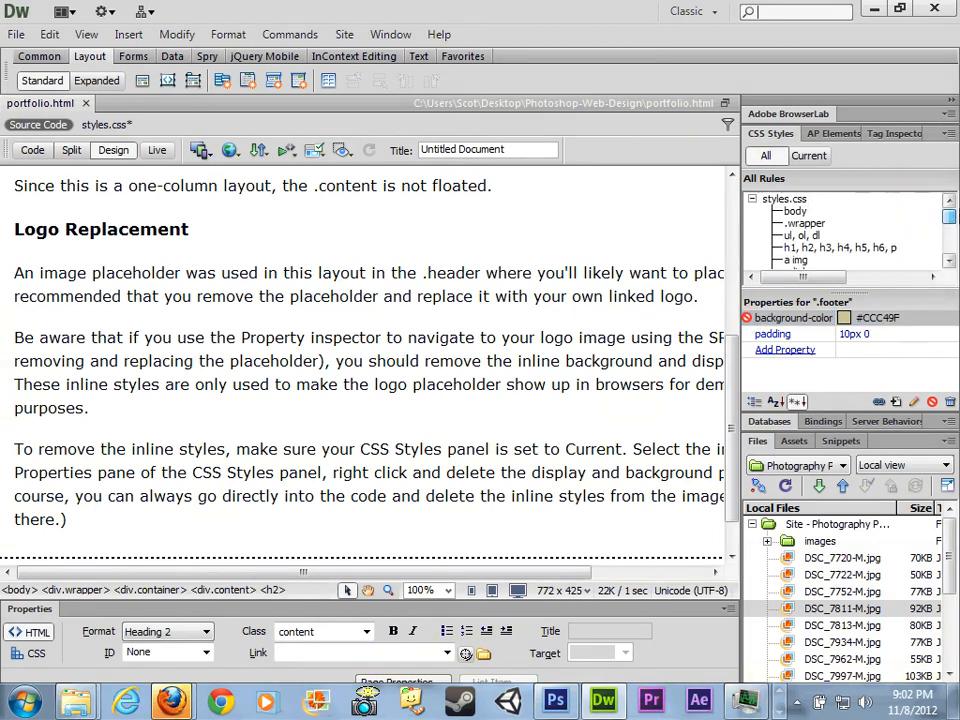
pyautogui.click(838, 224)
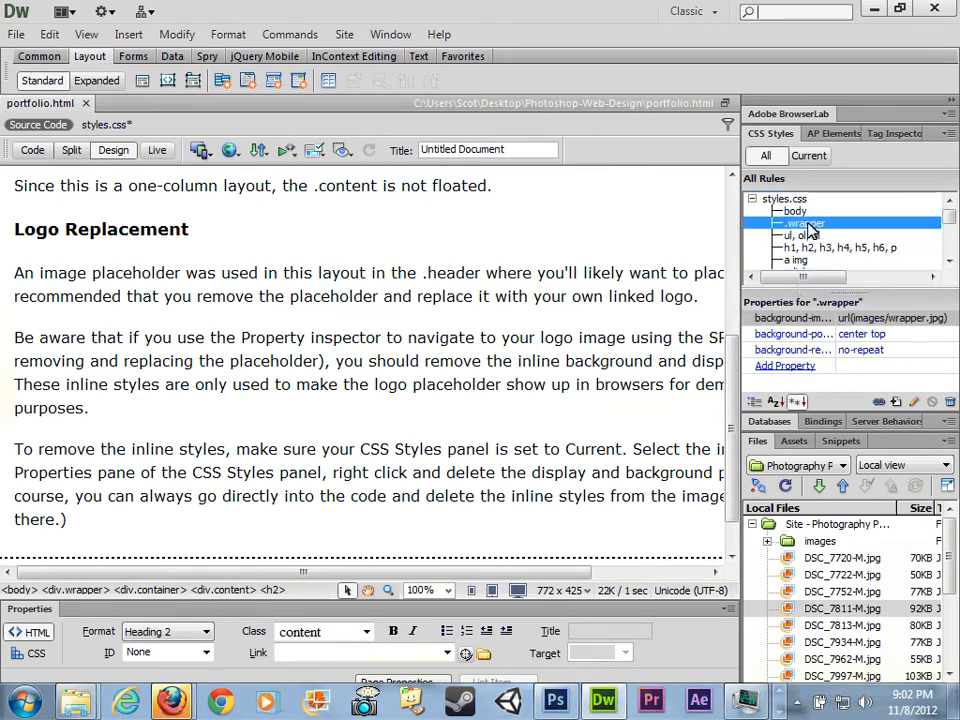
pyautogui.scroll(-2, 866, 236)
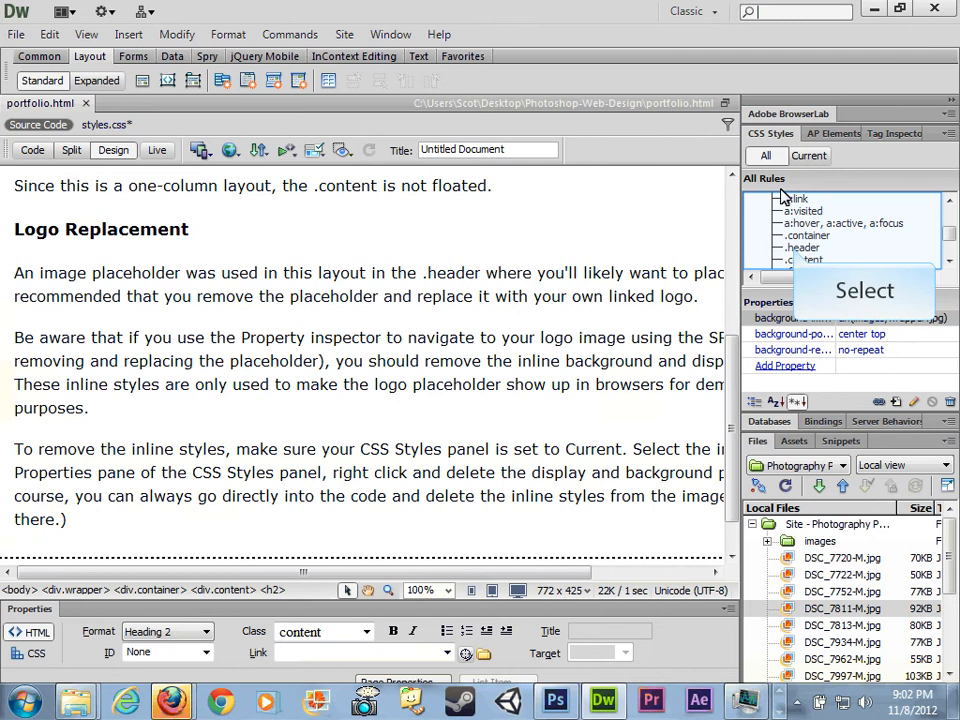
pyautogui.doubleClick(804, 249)
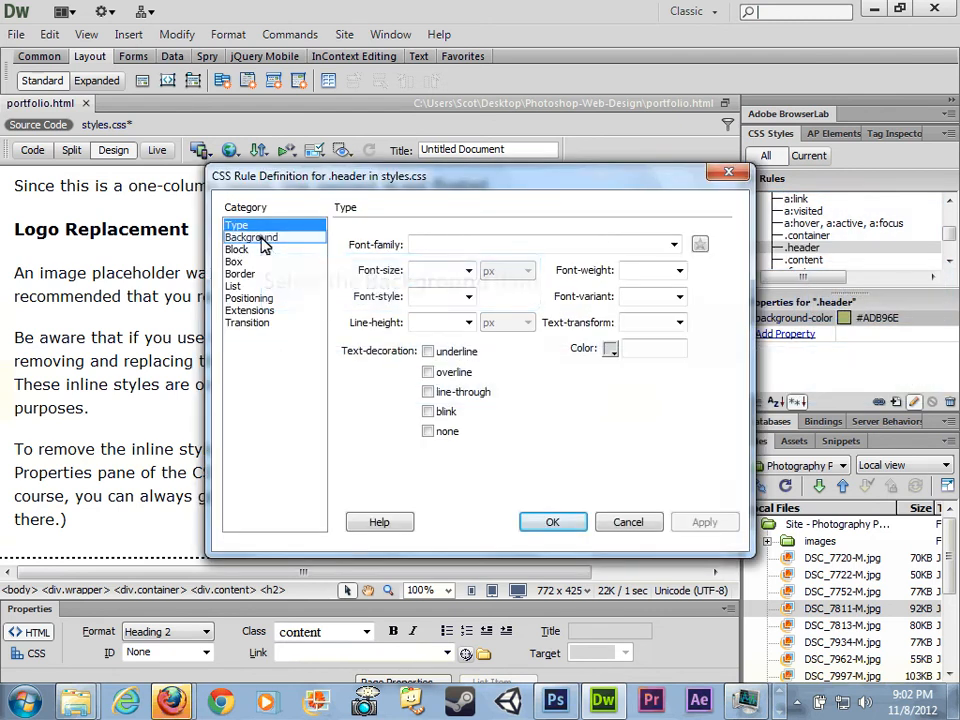
pyautogui.click(264, 240)
pyautogui.doubleClick(539, 243)
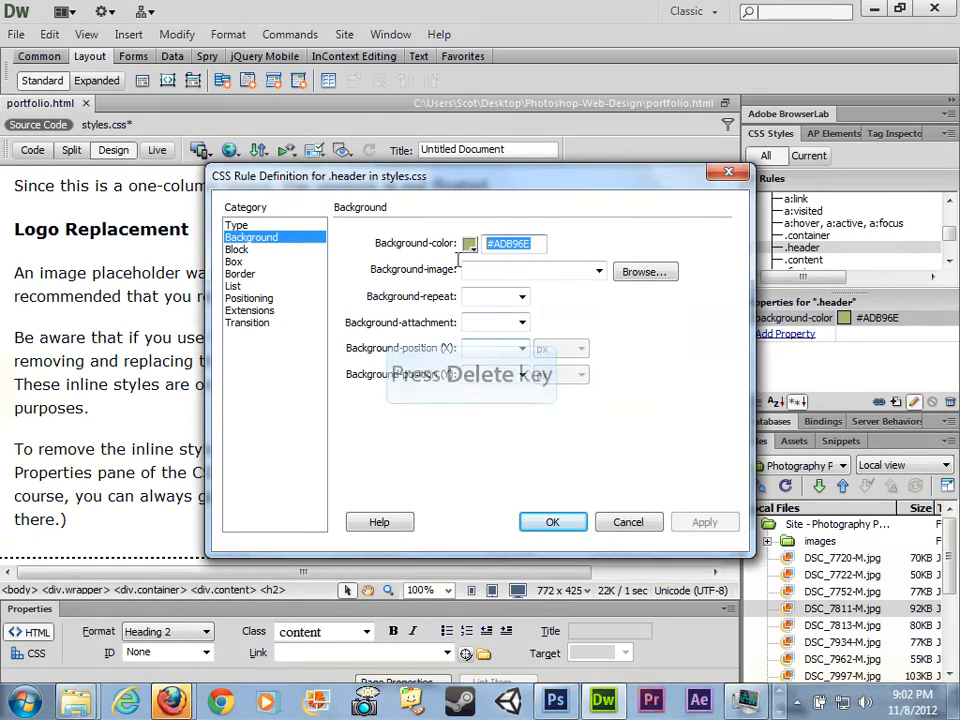
pyautogui.press('Delete')
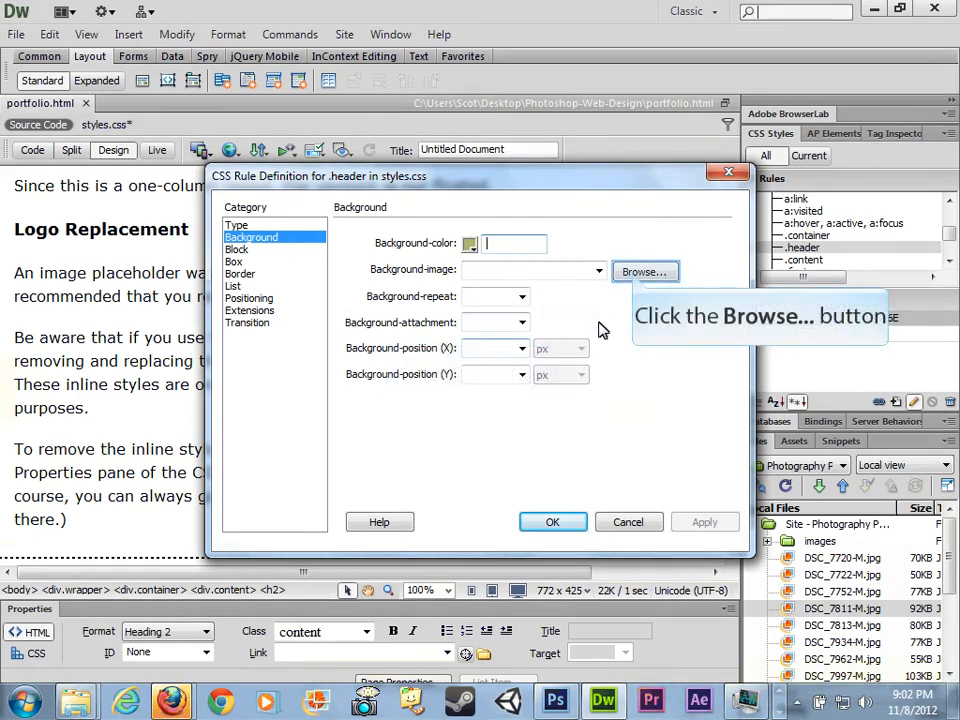
# Step: Set the .header rule's background image to header.jpg from the images folder
pyautogui.click(636, 274)
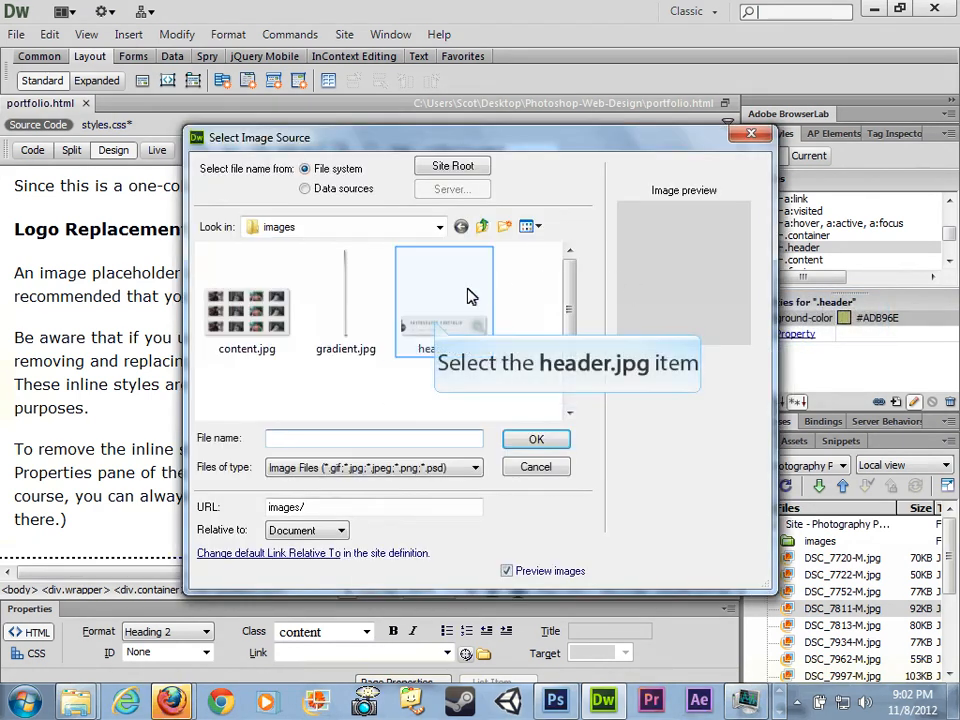
pyautogui.click(436, 325)
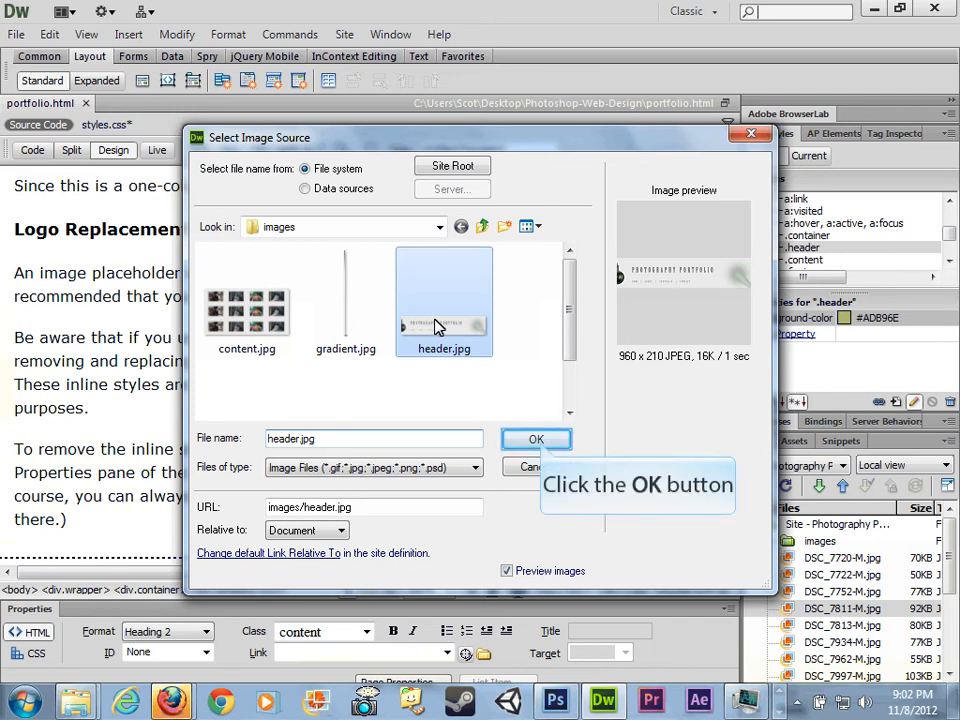
pyautogui.click(537, 441)
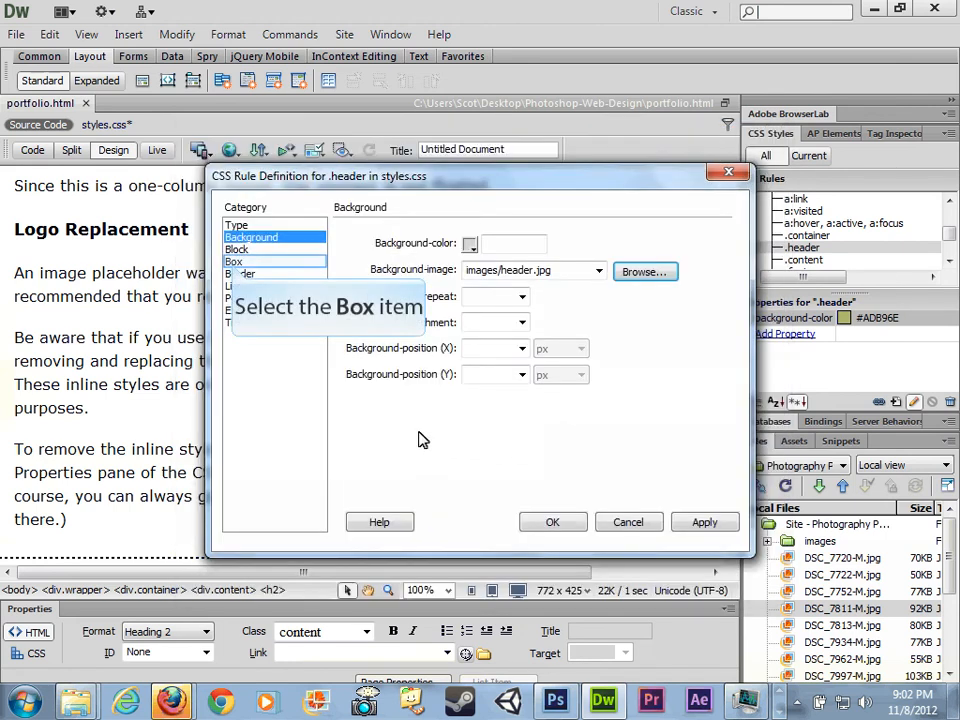
# Step: Set the .header rule's height to 210 px and apply the rule definition
pyautogui.click(236, 262)
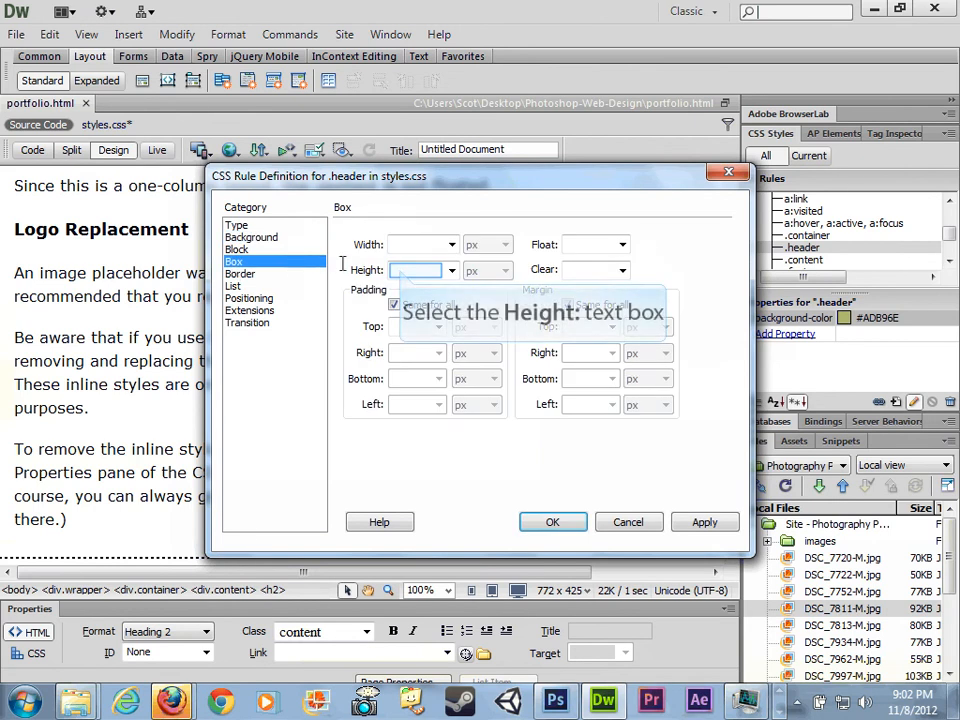
pyautogui.click(396, 270)
pyautogui.write('210')
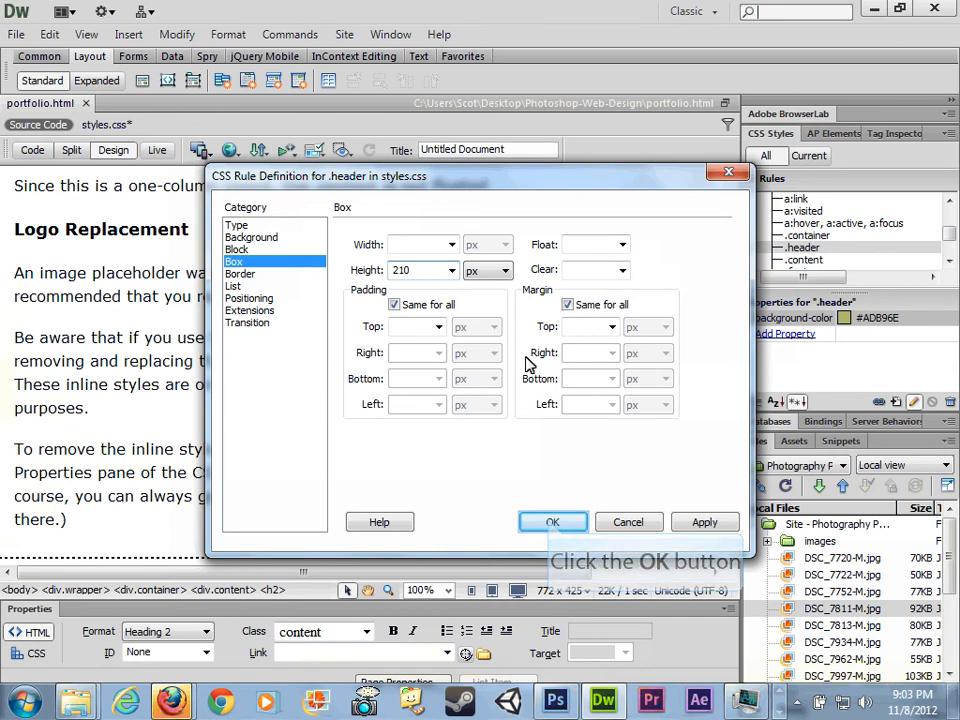
pyautogui.click(551, 524)
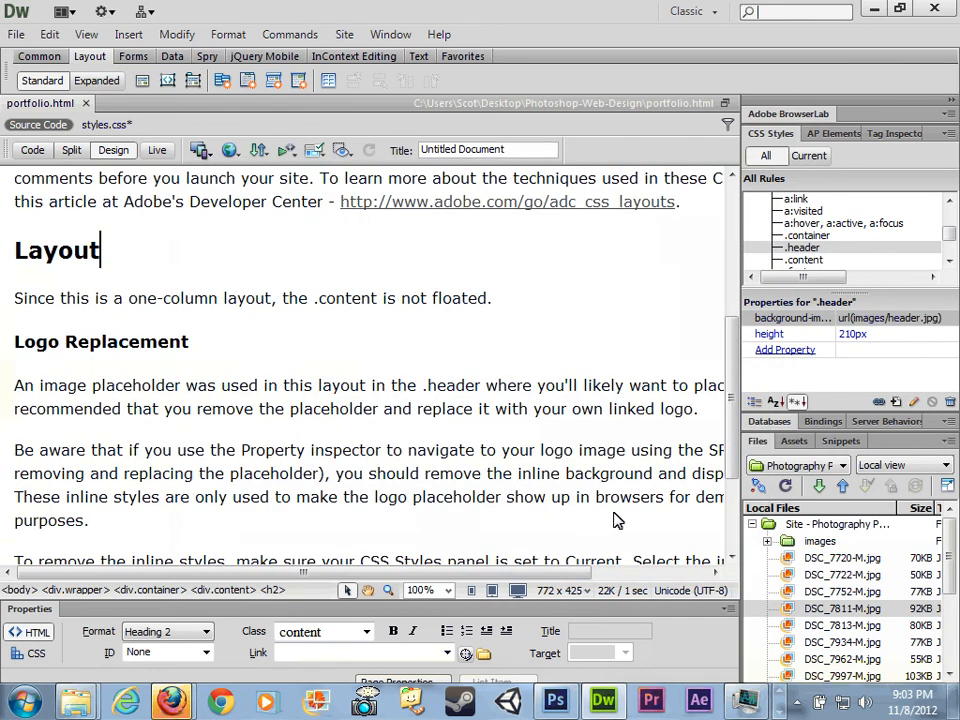
# Step: Delete the Insert_logo image placeholder from the header in Design view
pyautogui.moveTo(733, 405); pyautogui.dragTo(724, 251)
pyautogui.click(123, 212)
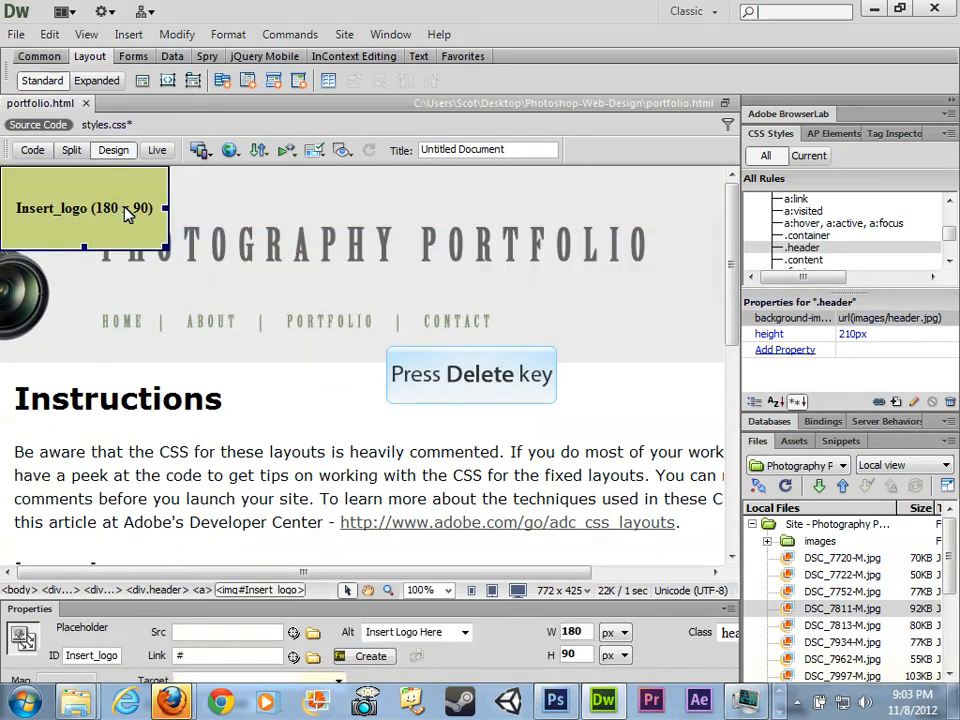
pyautogui.press('Delete')
pyautogui.click(220, 453)
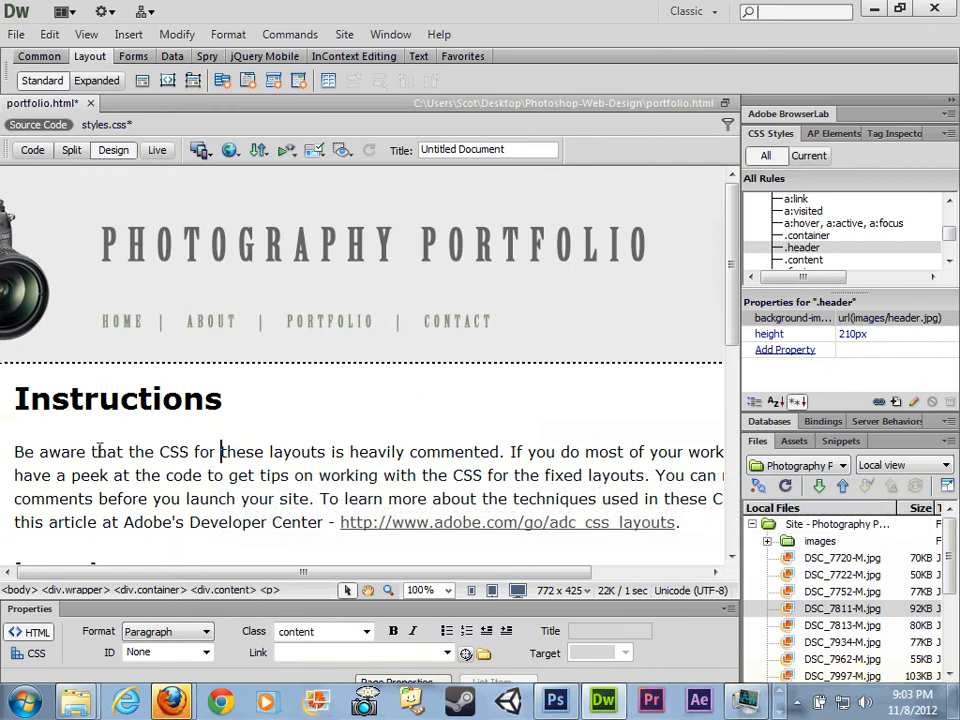
pyautogui.moveTo(18, 398); pyautogui.dragTo(383, 498)
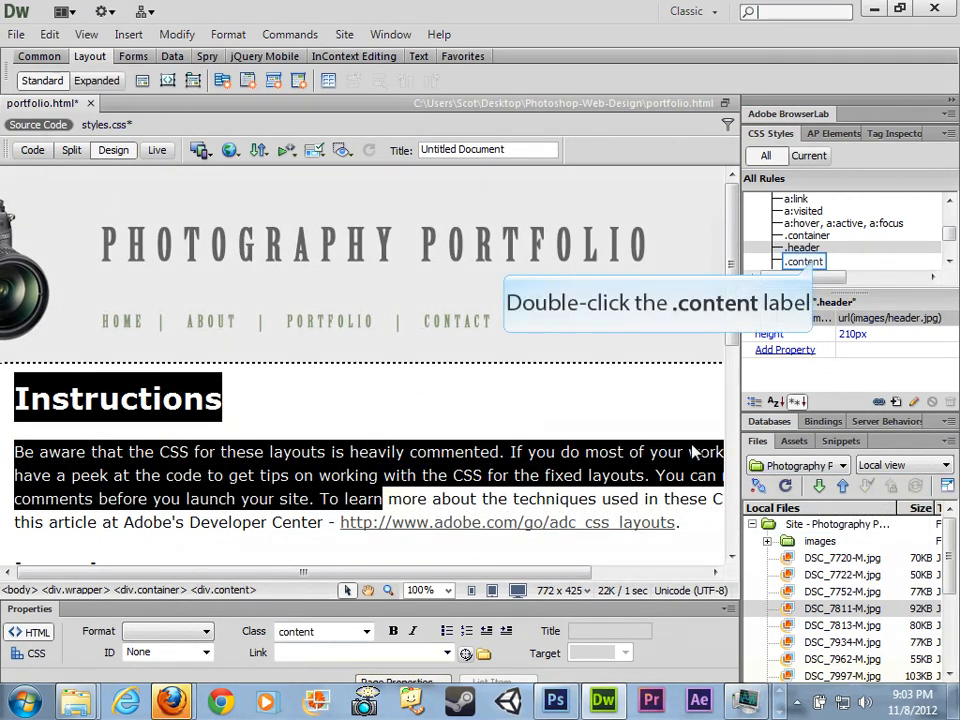
pyautogui.doubleClick(812, 262)
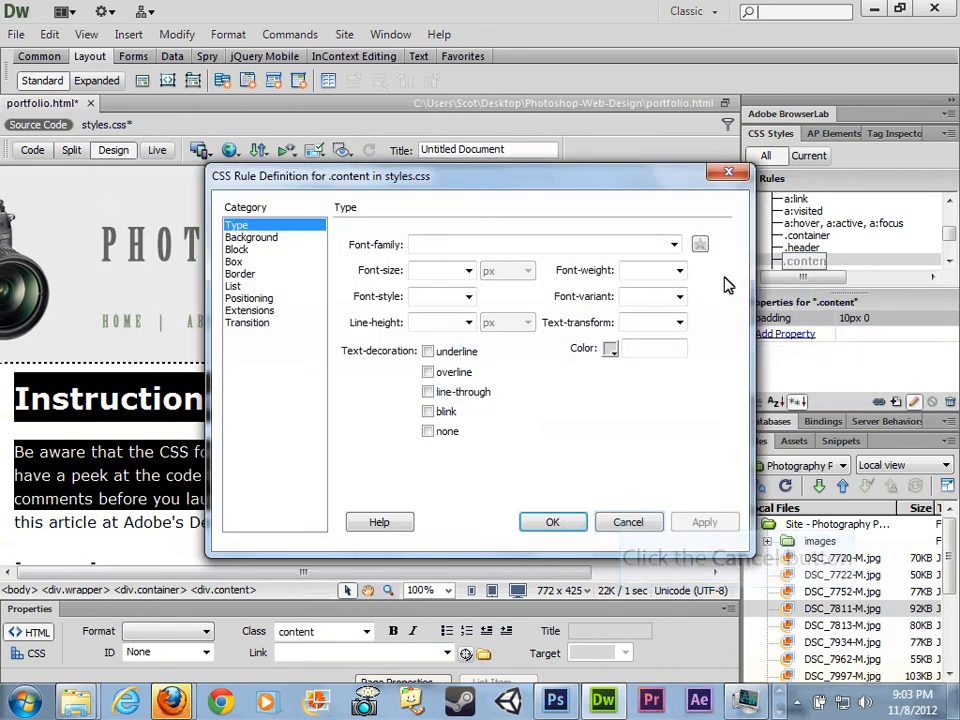
pyautogui.click(625, 522)
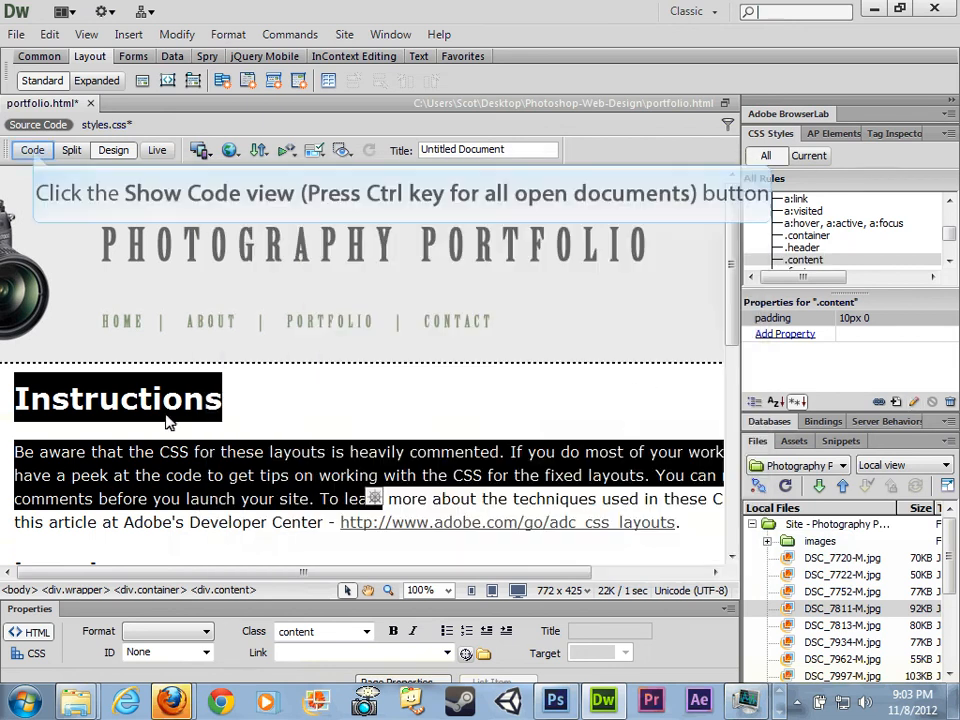
# Step: Show portfolio.html in Code view and examine the header and content div tags
pyautogui.click(33, 150)
pyautogui.click(134, 349)
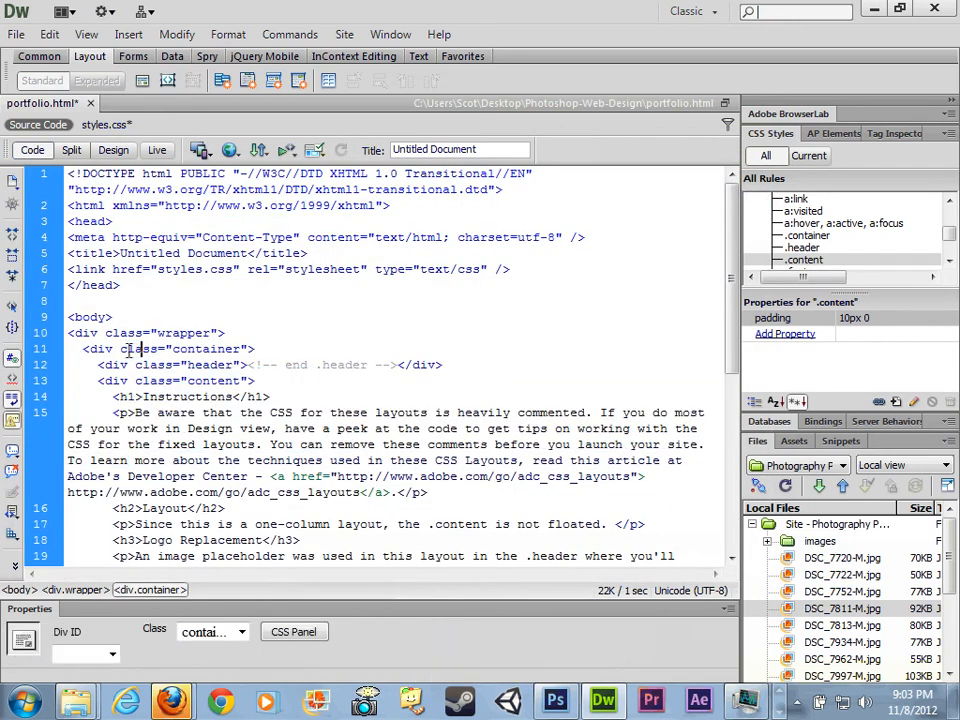
pyautogui.moveTo(98, 365); pyautogui.dragTo(453, 367)
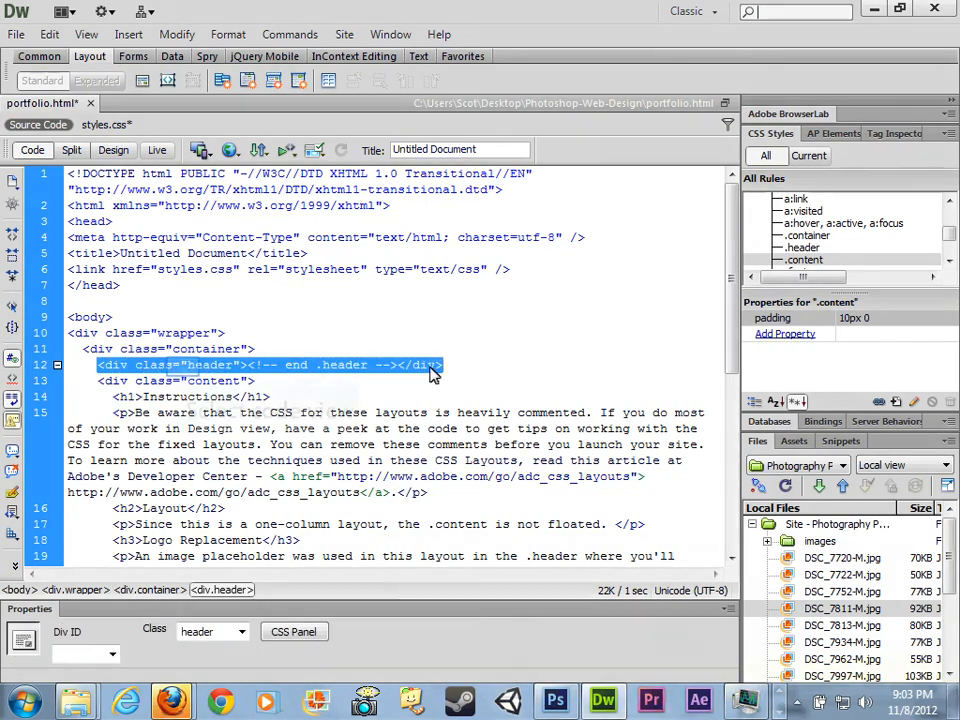
pyautogui.moveTo(141, 365); pyautogui.dragTo(247, 365)
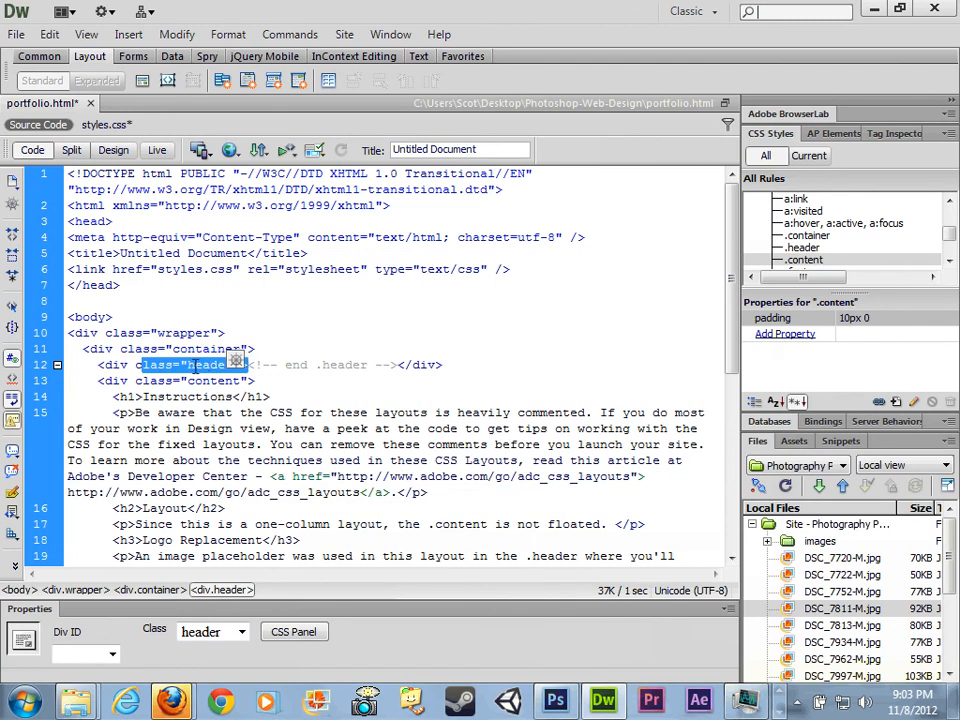
pyautogui.doubleClick(215, 381)
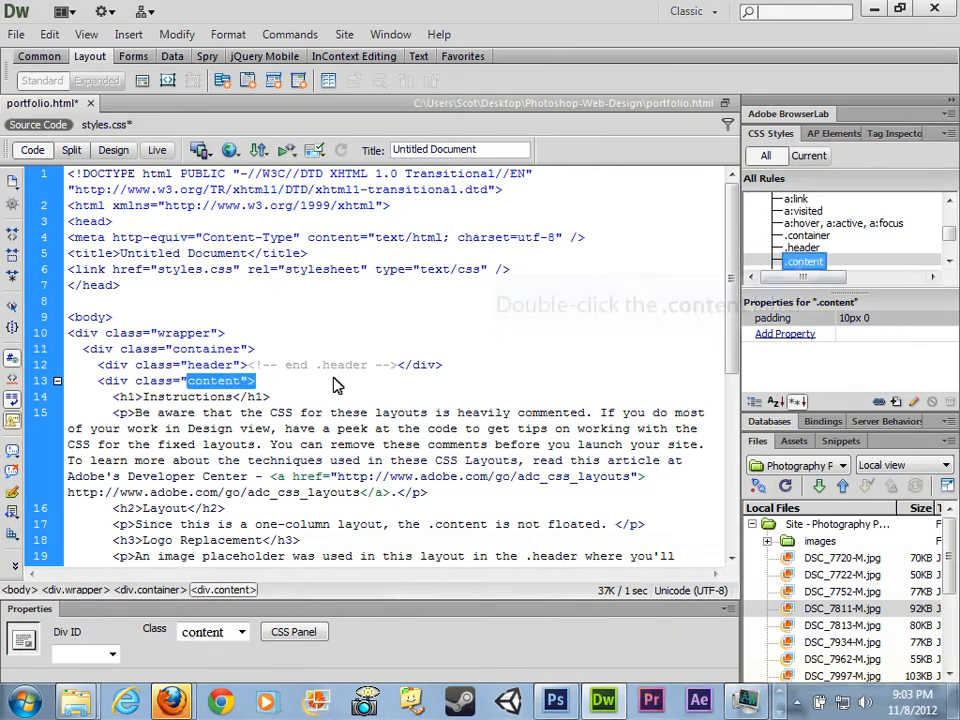
# Step: Open the .content rule's definition and set its background image to content.jpg from the images folder
pyautogui.doubleClick(805, 260)
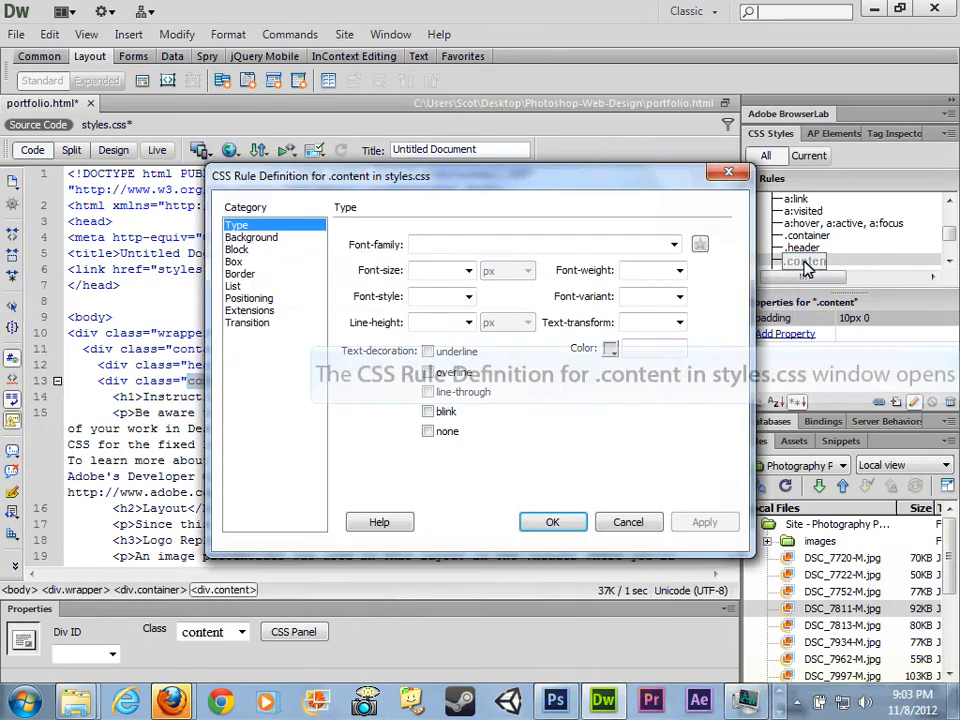
pyautogui.click(252, 237)
pyautogui.click(632, 273)
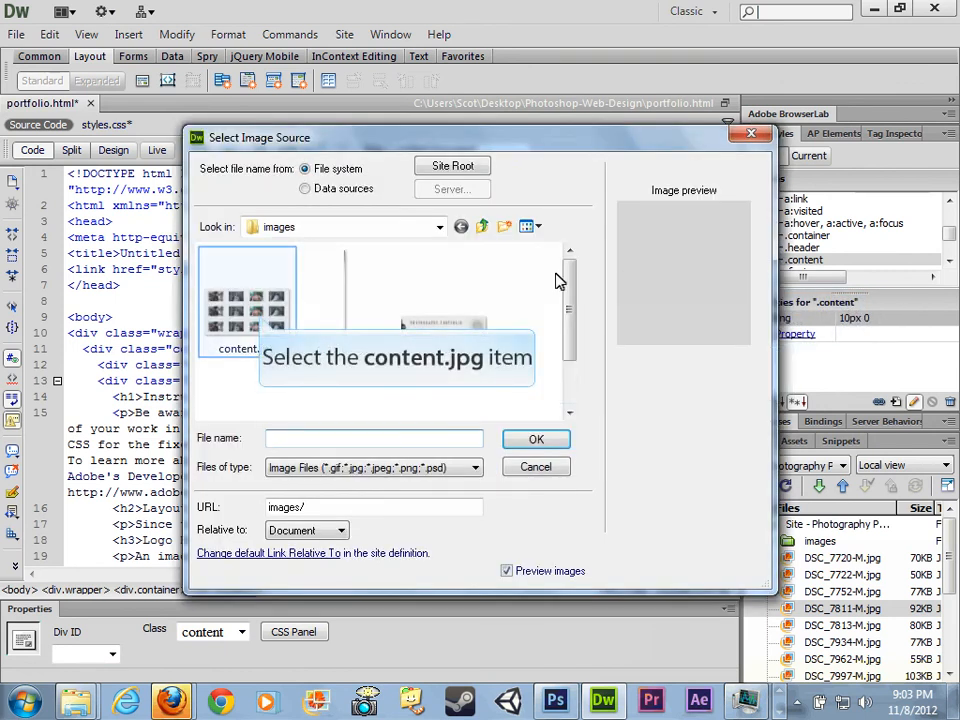
pyautogui.click(261, 316)
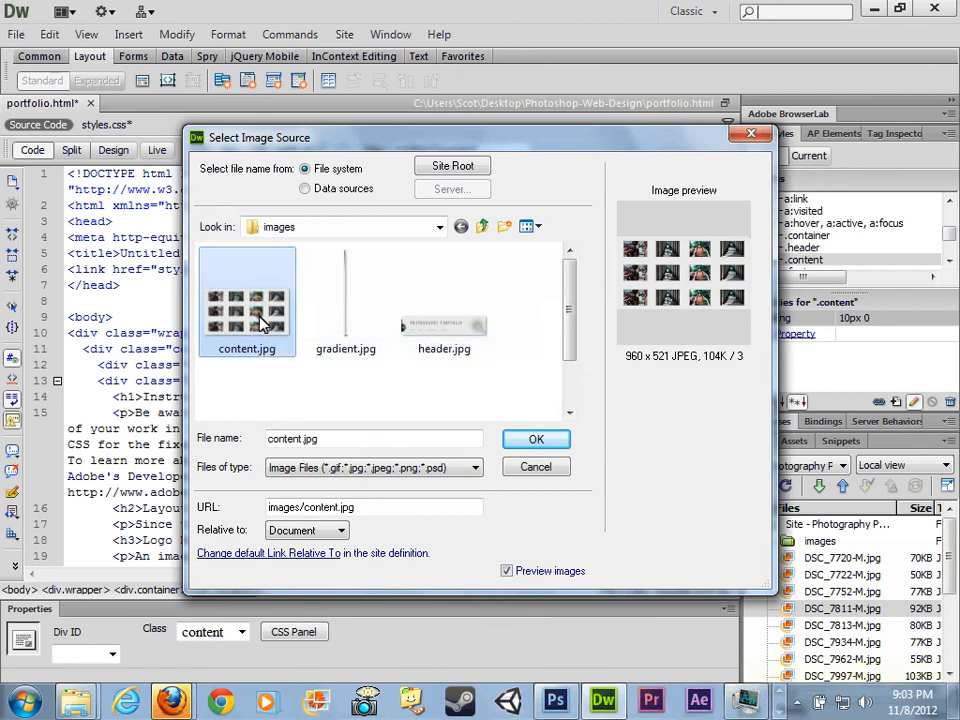
pyautogui.doubleClick(258, 320)
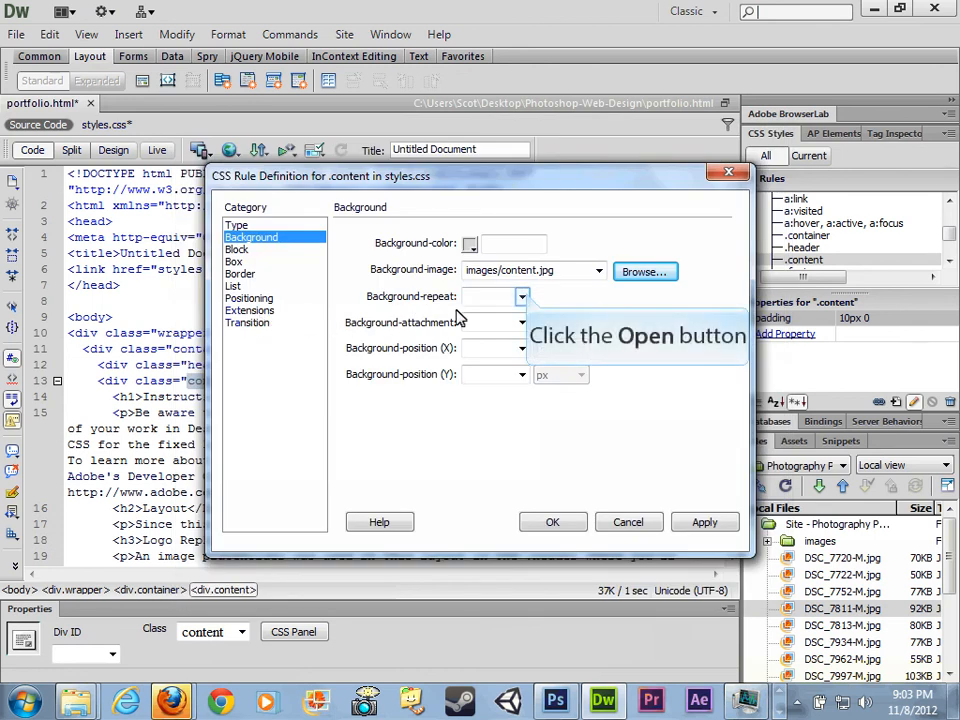
# Step: Set the .content background to no-repeat with its vertical position at top, and apply the rule definition
pyautogui.click(521, 297)
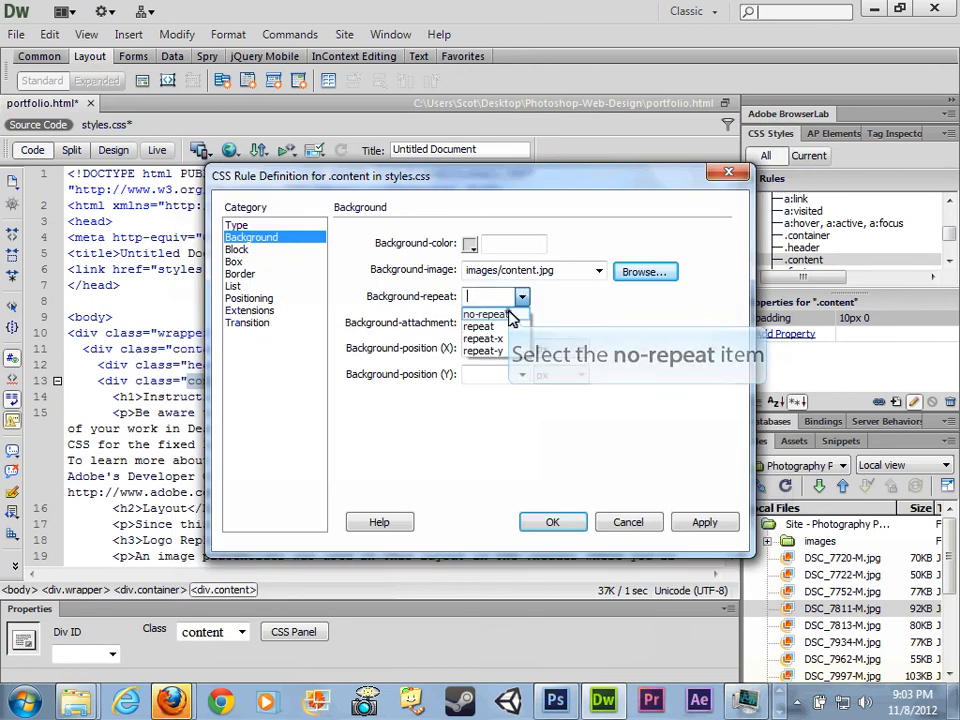
pyautogui.click(509, 314)
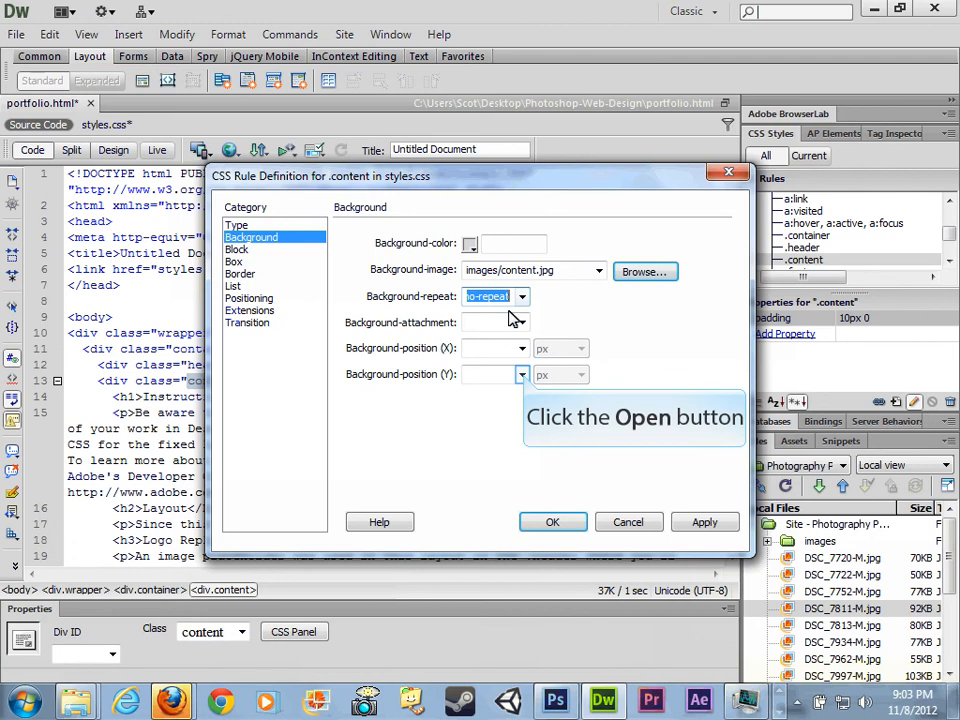
pyautogui.click(522, 375)
pyautogui.click(512, 391)
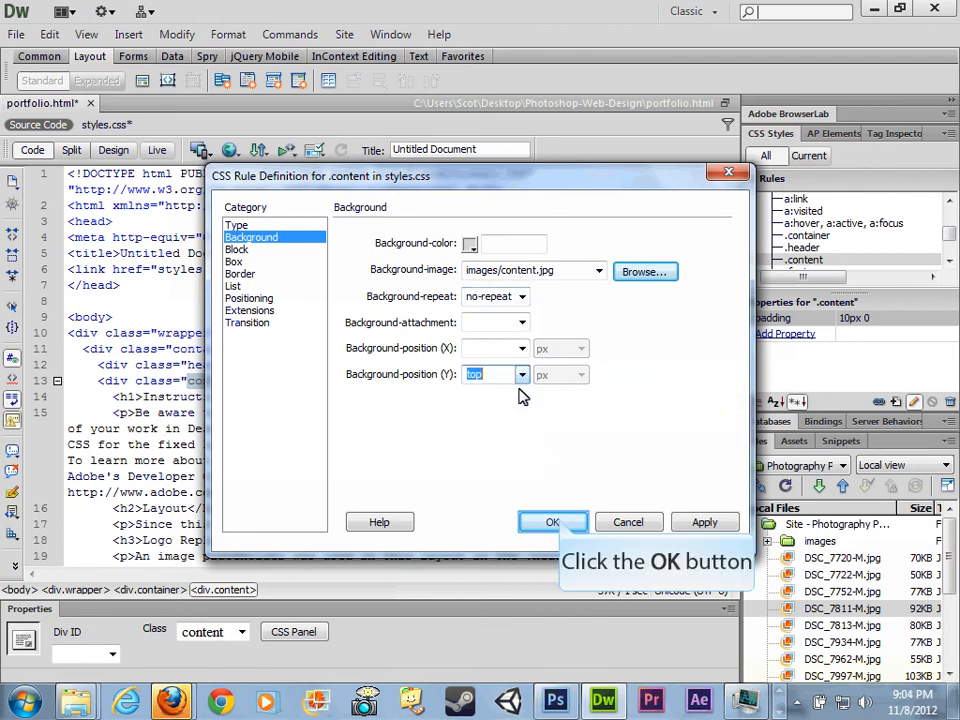
pyautogui.click(554, 521)
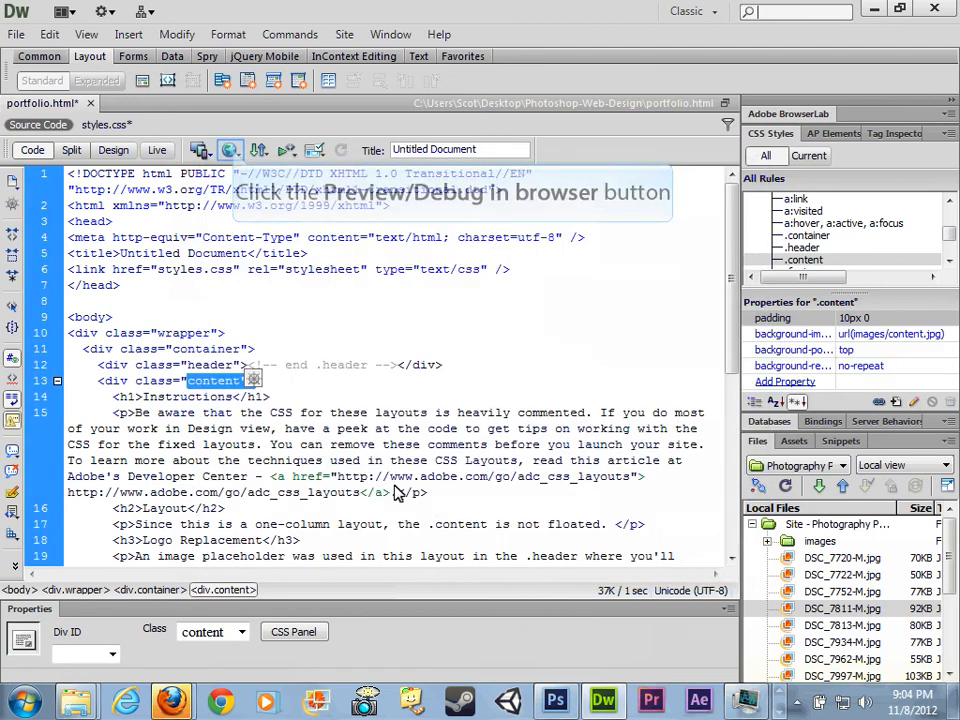
# Step: Save portfolio.html and its modified stylesheet, and preview the page in Firefox
pyautogui.click(234, 150)
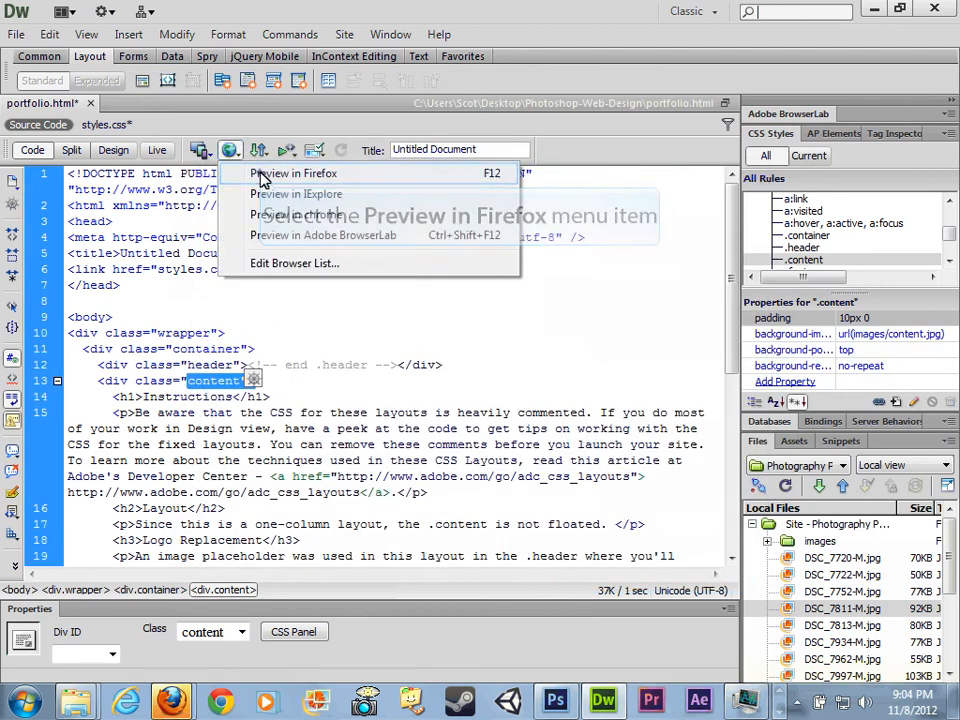
pyautogui.click(265, 173)
pyautogui.click(405, 411)
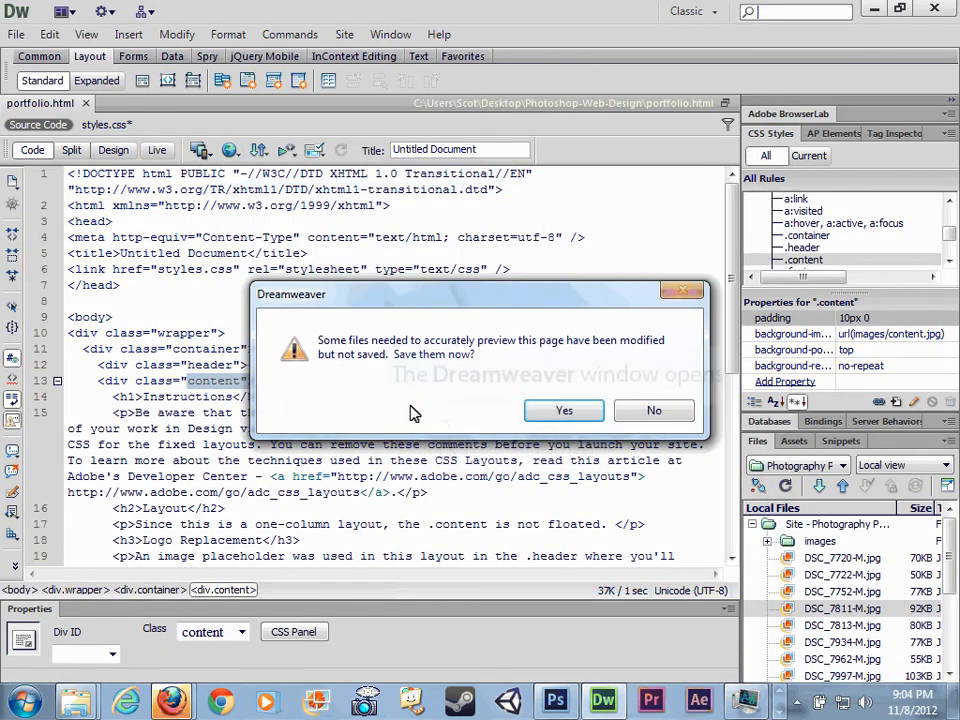
pyautogui.click(565, 409)
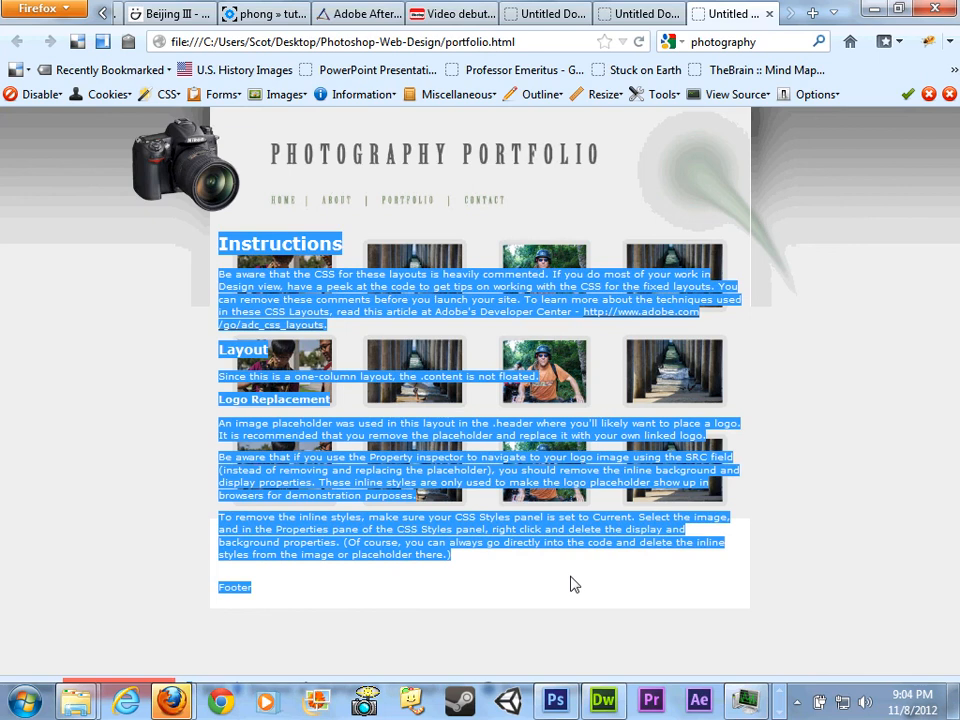
pyautogui.moveTo(570, 584); pyautogui.dragTo(574, 563)
# Step: Return to Dreamweaver, delete all placeholder headings and paragraphs inside the content div, and refresh the CSS styles
pyautogui.moveTo(603, 700)
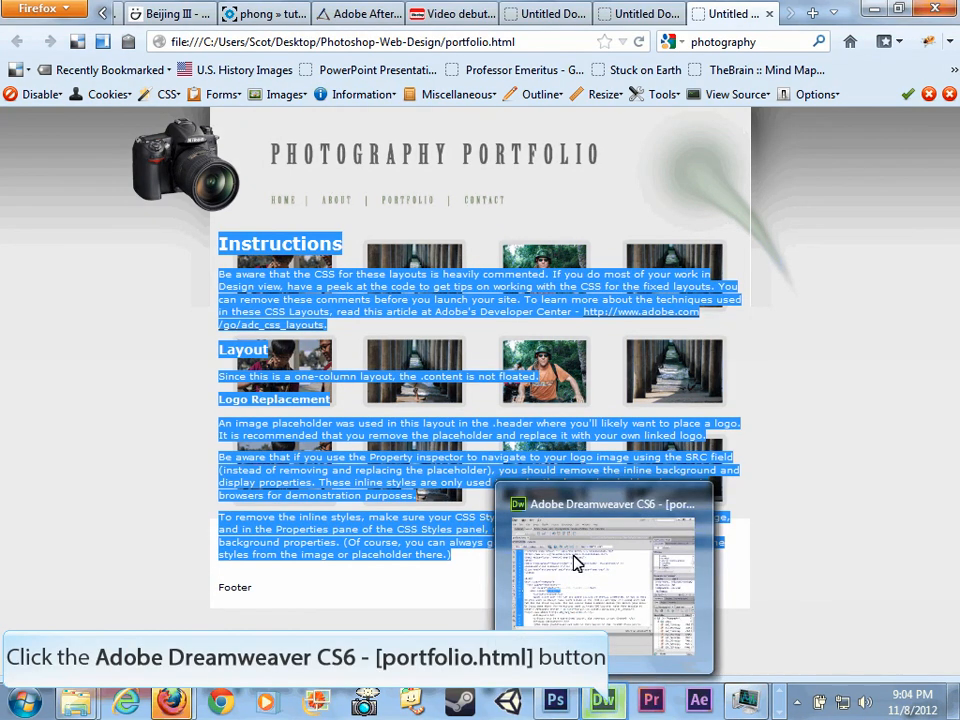
pyautogui.click(606, 702)
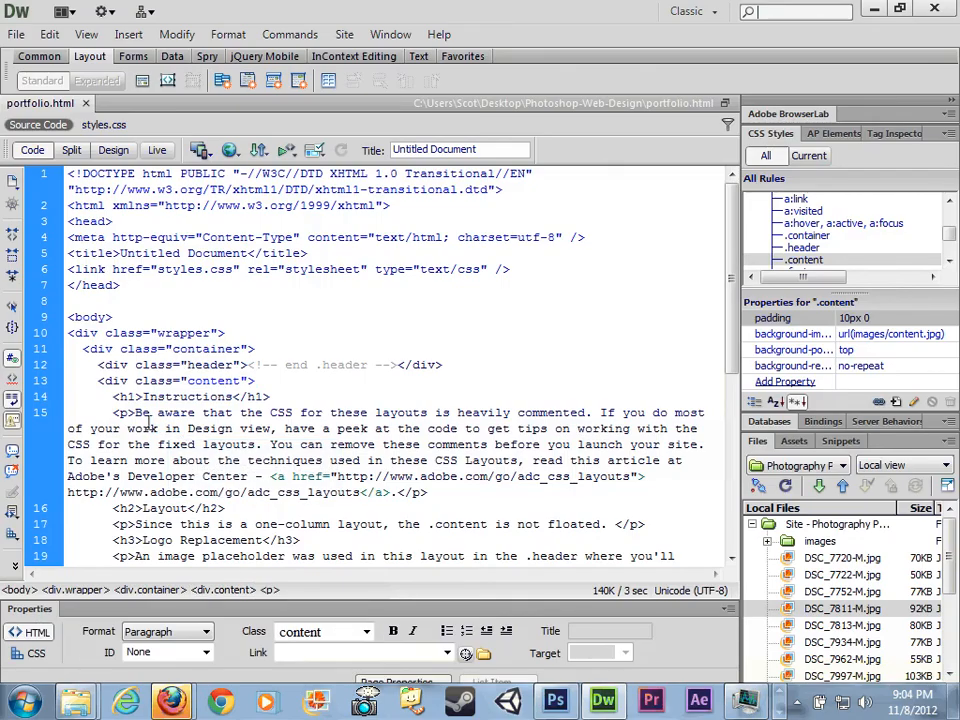
pyautogui.moveTo(112, 397); pyautogui.dragTo(262, 406)
pyautogui.press('Delete')
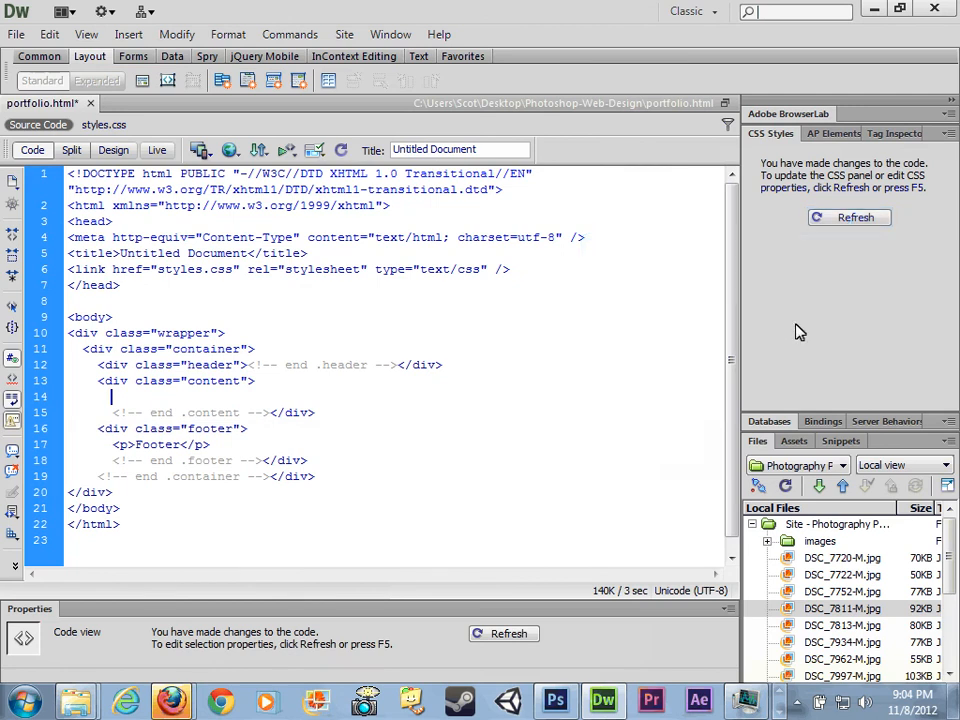
pyautogui.click(856, 218)
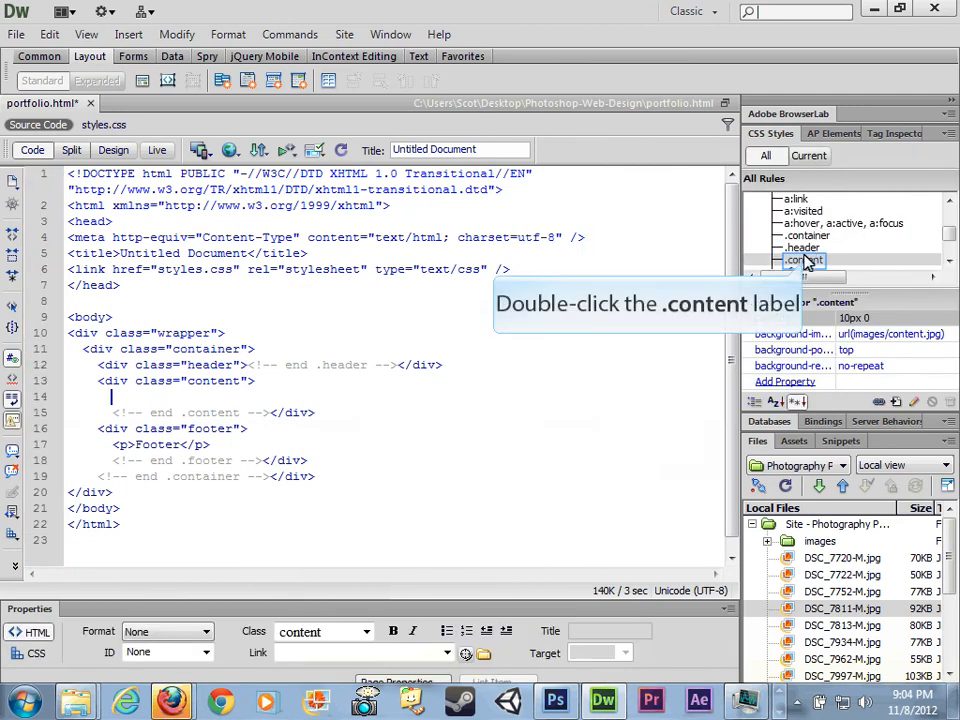
# Step: Set the .content rule's height to 650 px and apply the rule definition
pyautogui.doubleClick(806, 262)
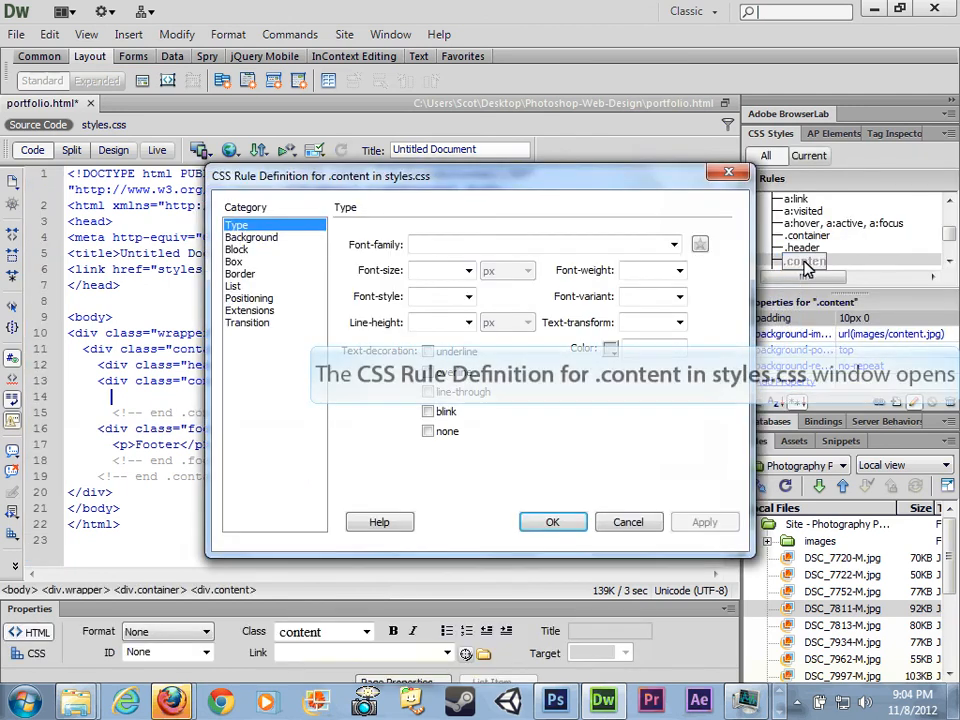
pyautogui.click(252, 237)
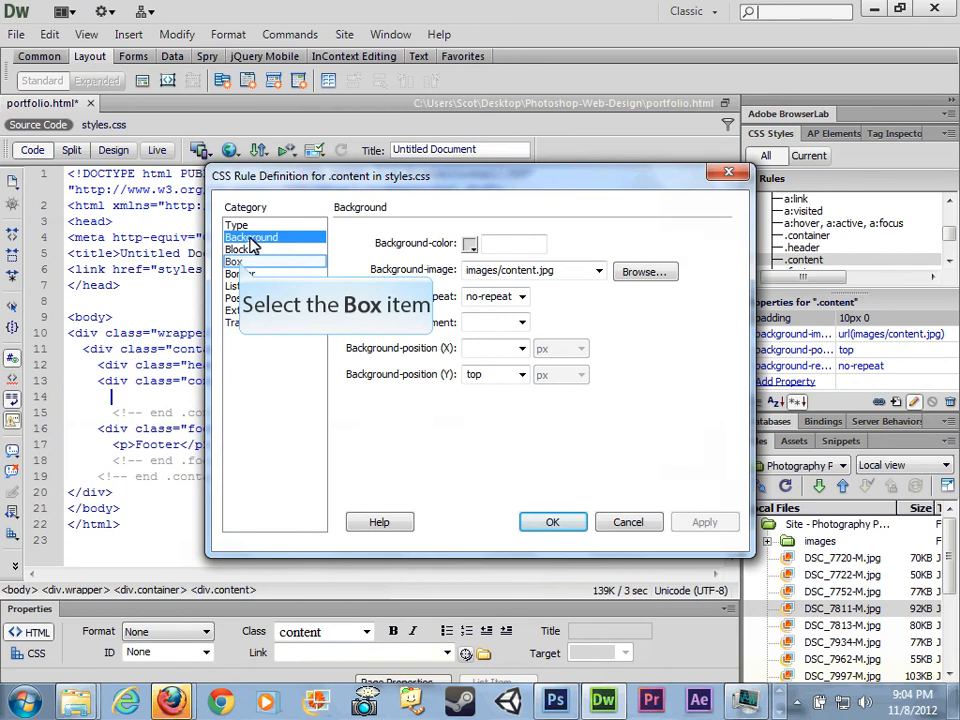
pyautogui.click(241, 261)
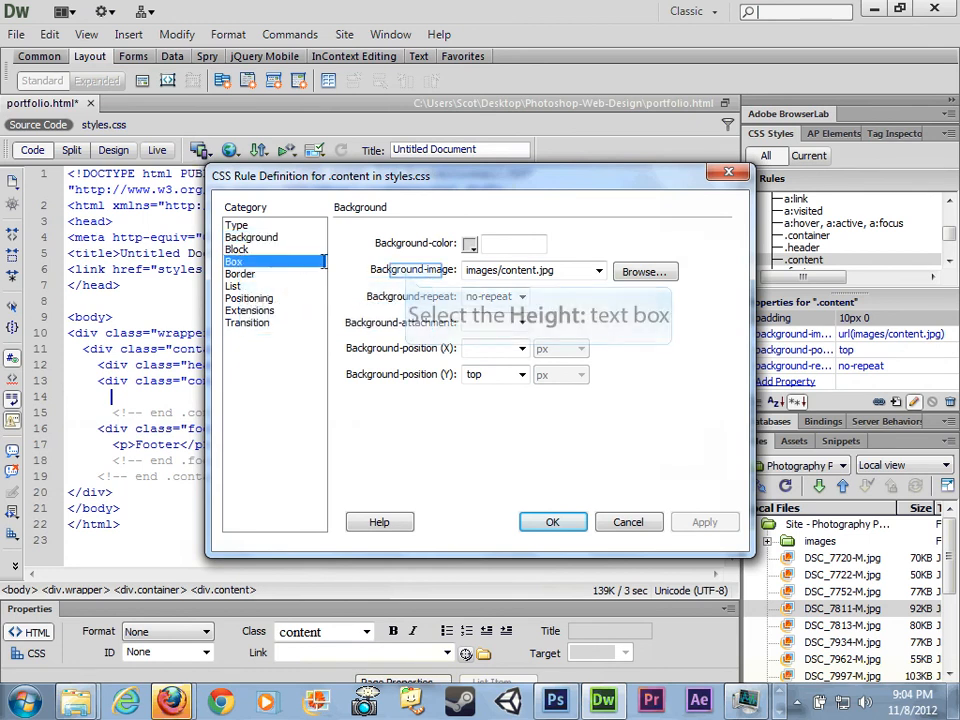
pyautogui.click(407, 270)
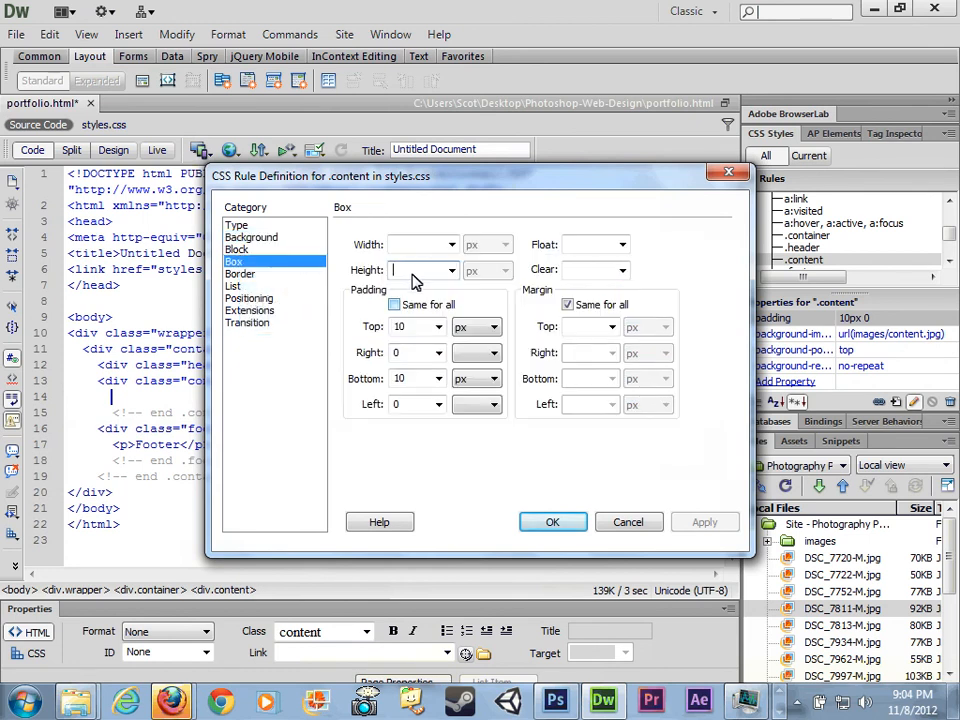
pyautogui.write('650')
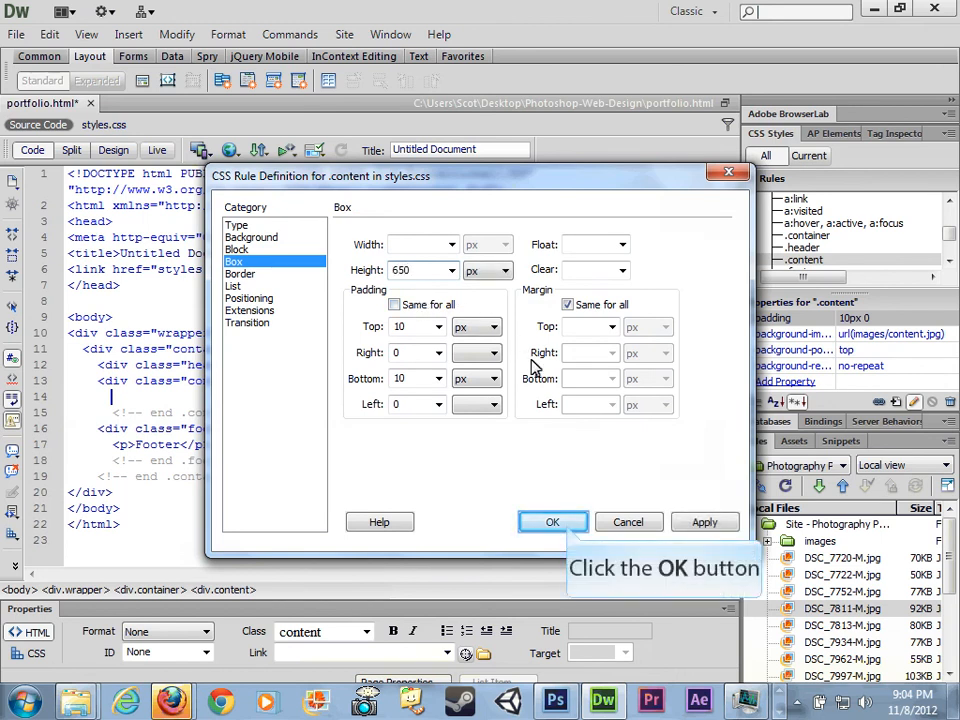
pyautogui.click(552, 522)
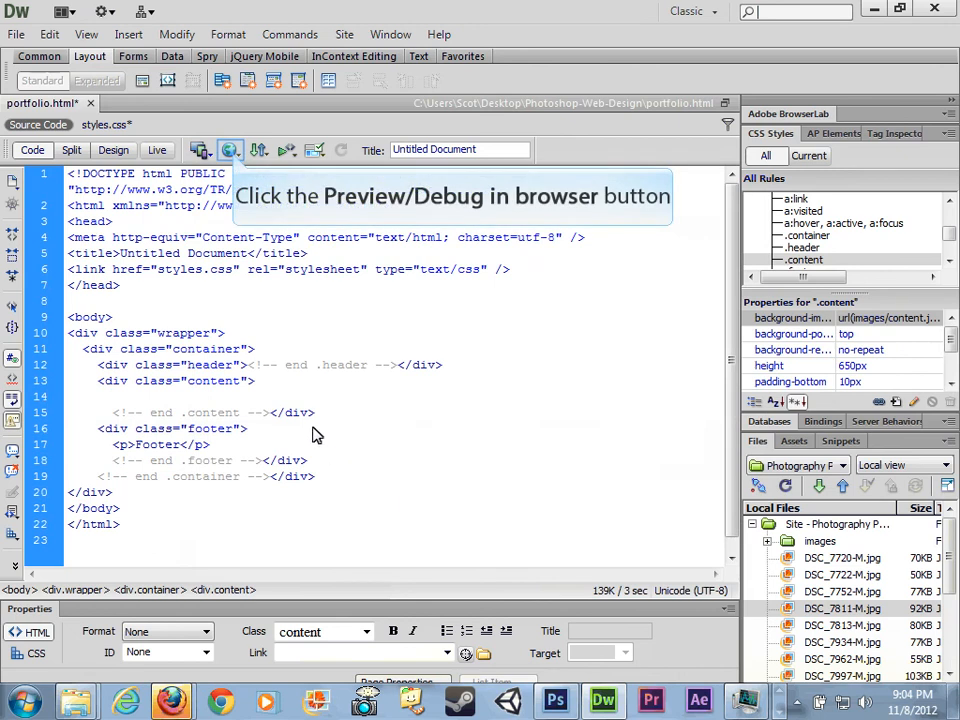
# Step: Preview the emptied content area in Firefox, saving the changes to portfolio.html and styles.css
pyautogui.click(230, 151)
pyautogui.click(265, 176)
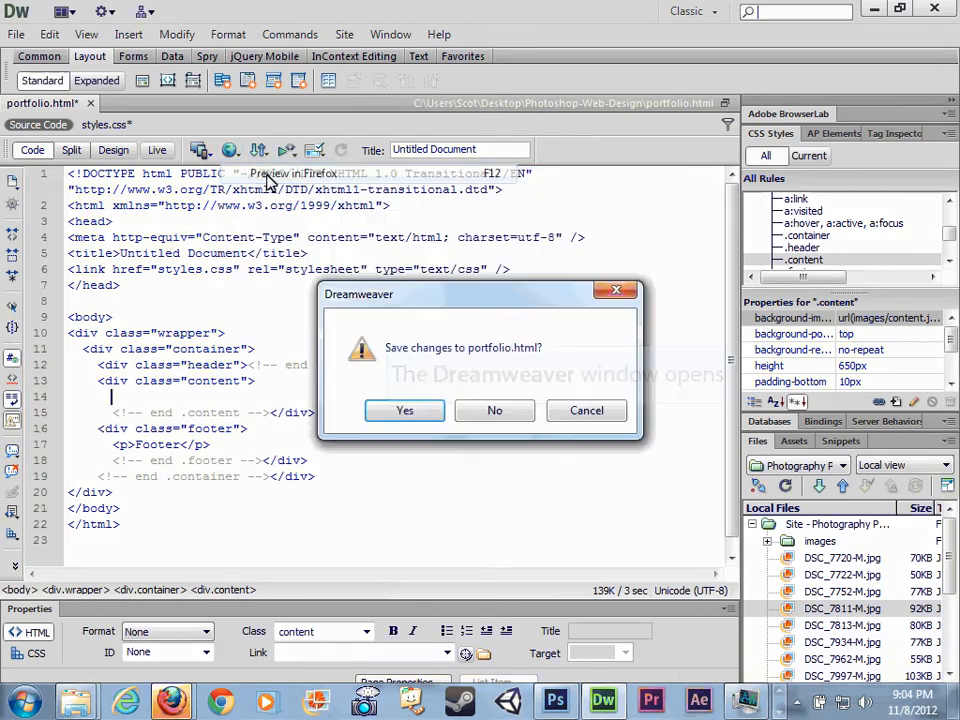
pyautogui.click(405, 410)
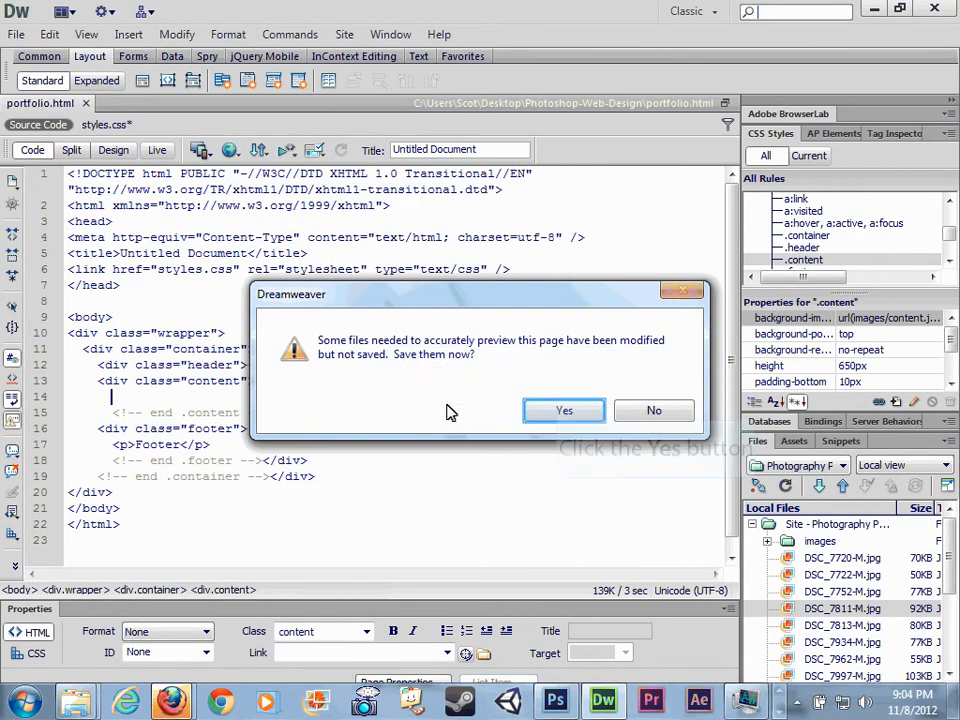
pyautogui.click(558, 409)
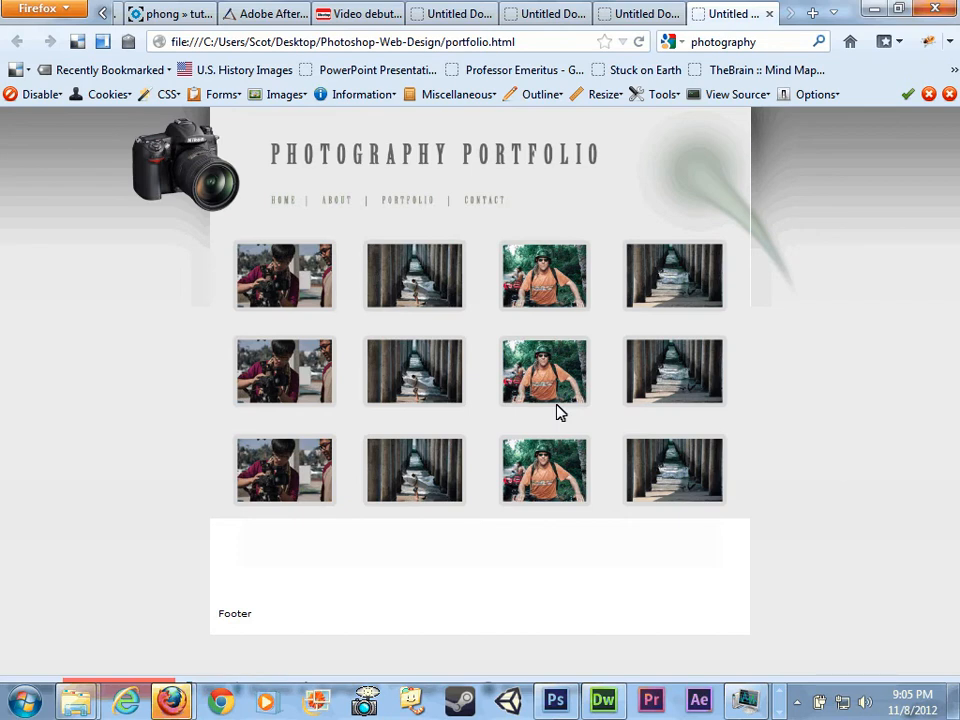